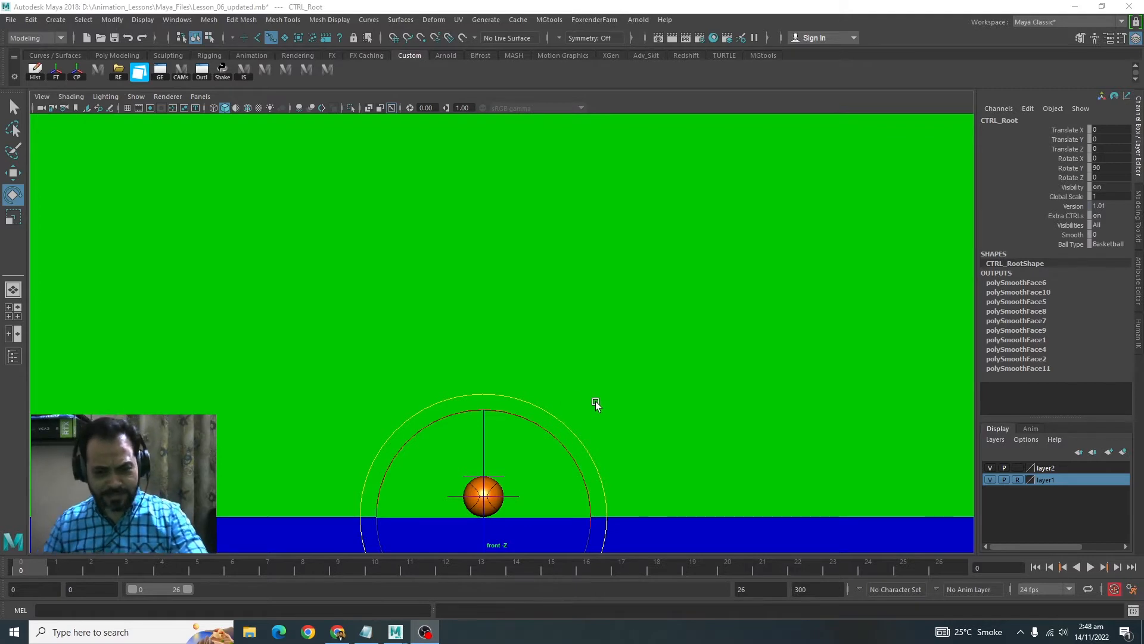
# Play the basketball's bounce animation from frame 0, stop it, and scrub to frame 9.
pyautogui.moveTo(108, 574); pyautogui.dragTo(21, 569)
pyautogui.click(1087, 567)
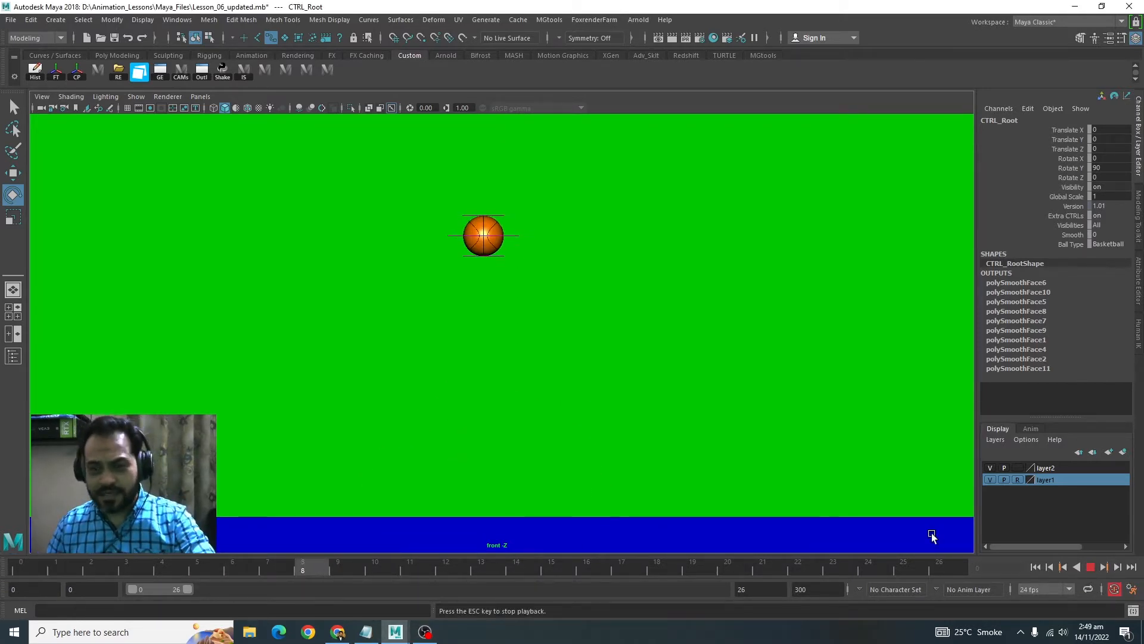
pyautogui.click(1088, 567)
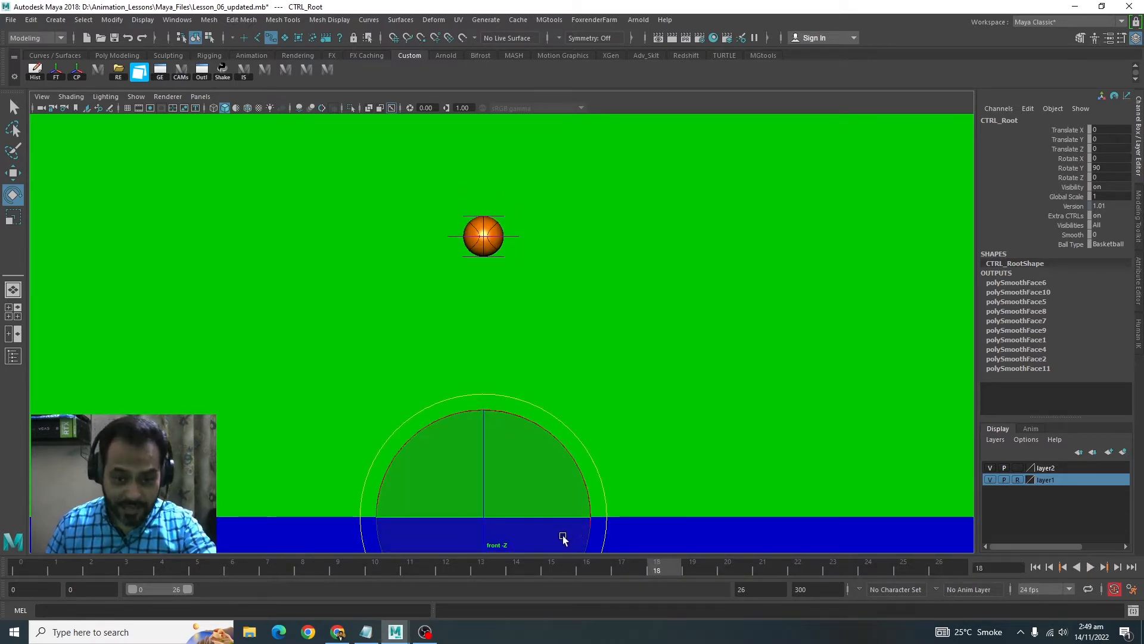
pyautogui.moveTo(337, 563); pyautogui.dragTo(352, 563)
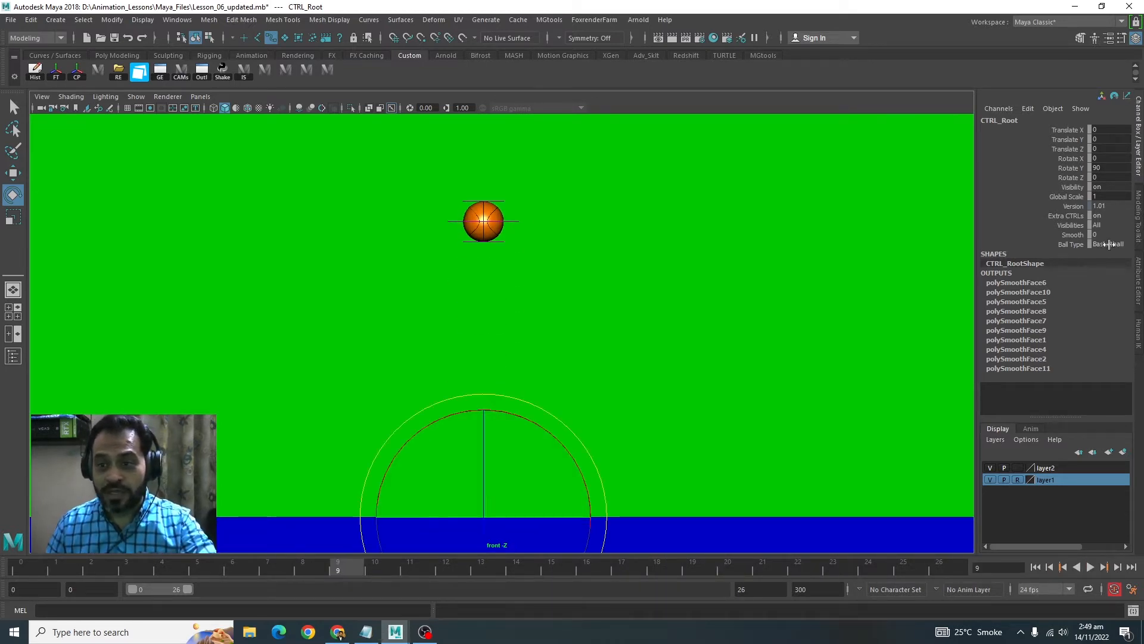
# Try the Football1, Golfball and Beachball types on CTRL_Root, and restore the ball type to Basketball.
pyautogui.click(1107, 244)
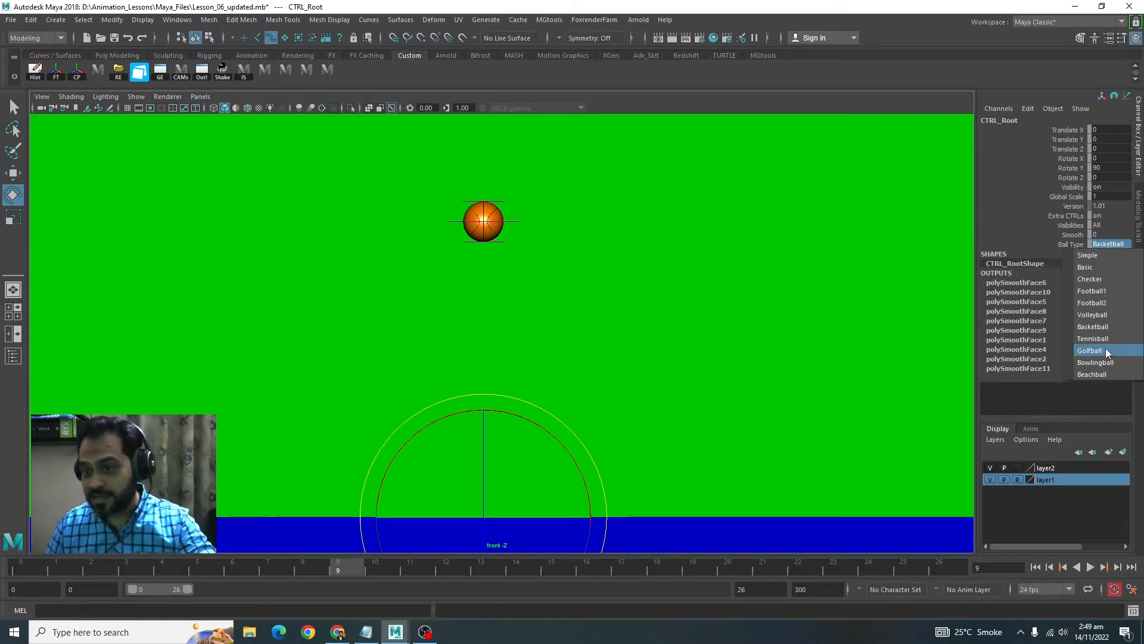
pyautogui.click(1101, 291)
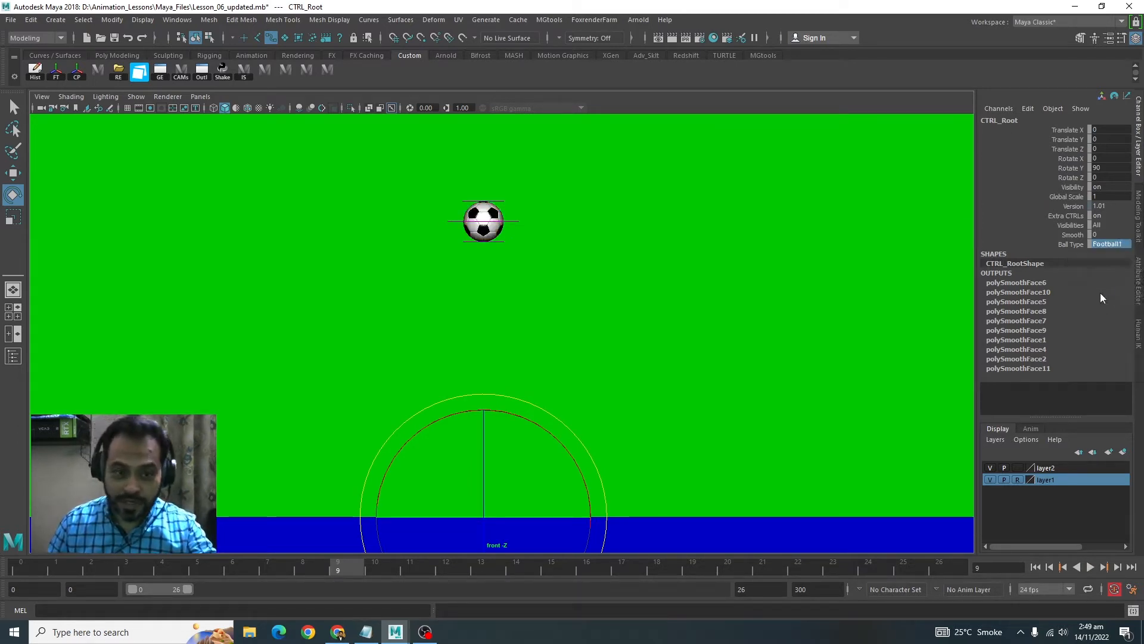
pyautogui.click(1107, 244)
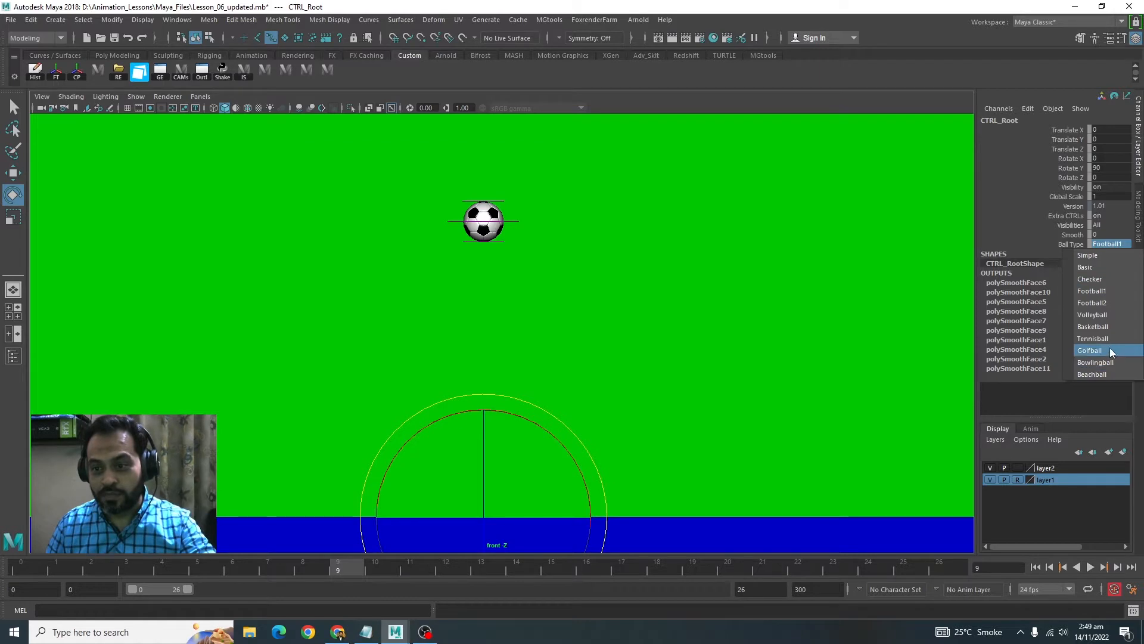
pyautogui.click(1109, 351)
pyautogui.click(1109, 242)
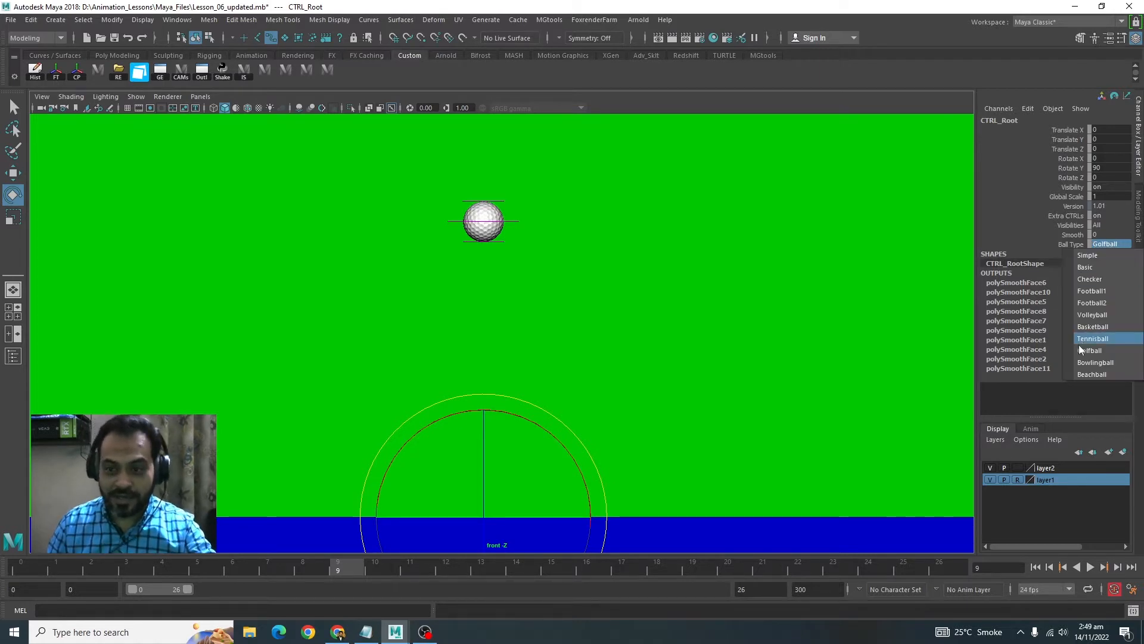
pyautogui.click(1101, 375)
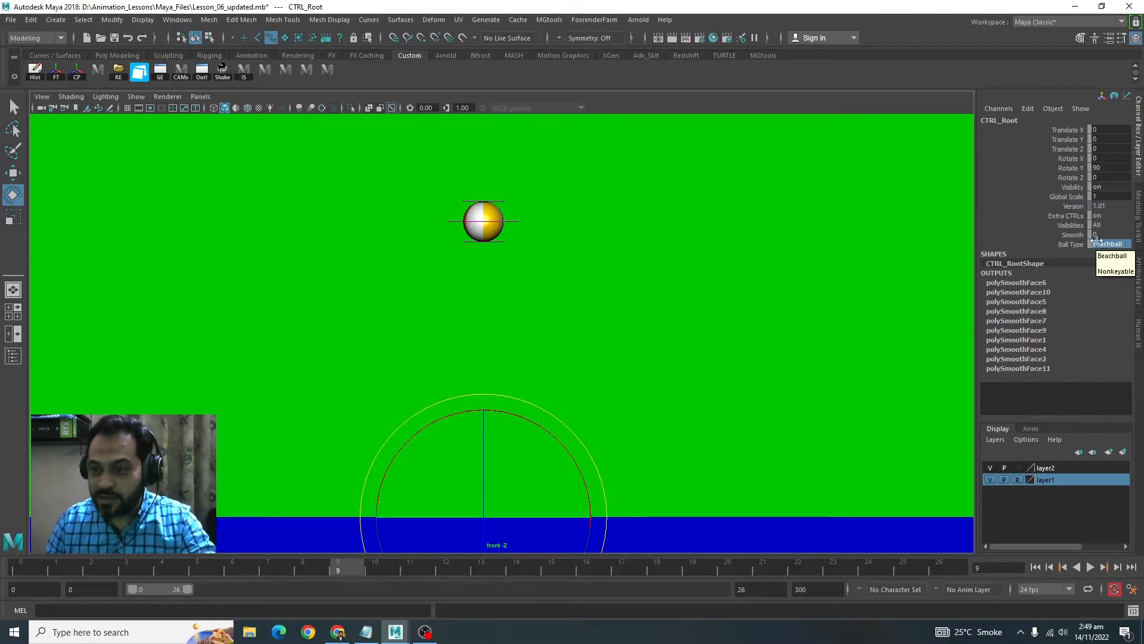
pyautogui.click(1107, 244)
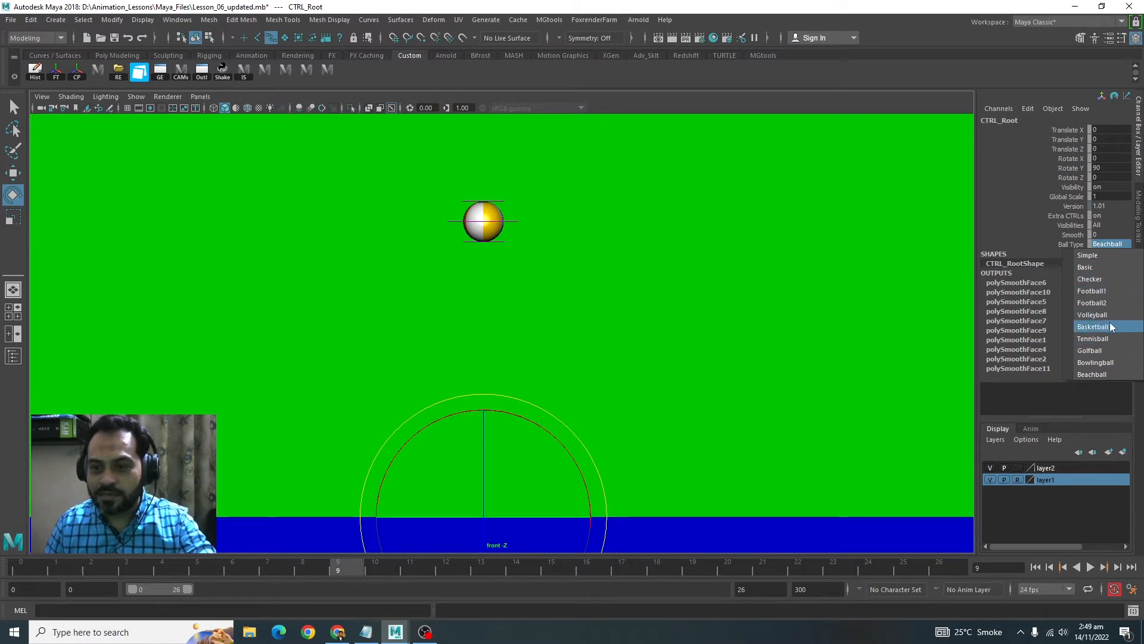
pyautogui.click(1093, 326)
# Replay the bounce from frame 0, stop it, and scrub through the ball's early rise around frames 2 to 5.
pyautogui.moveTo(322, 567); pyautogui.dragTo(3, 563)
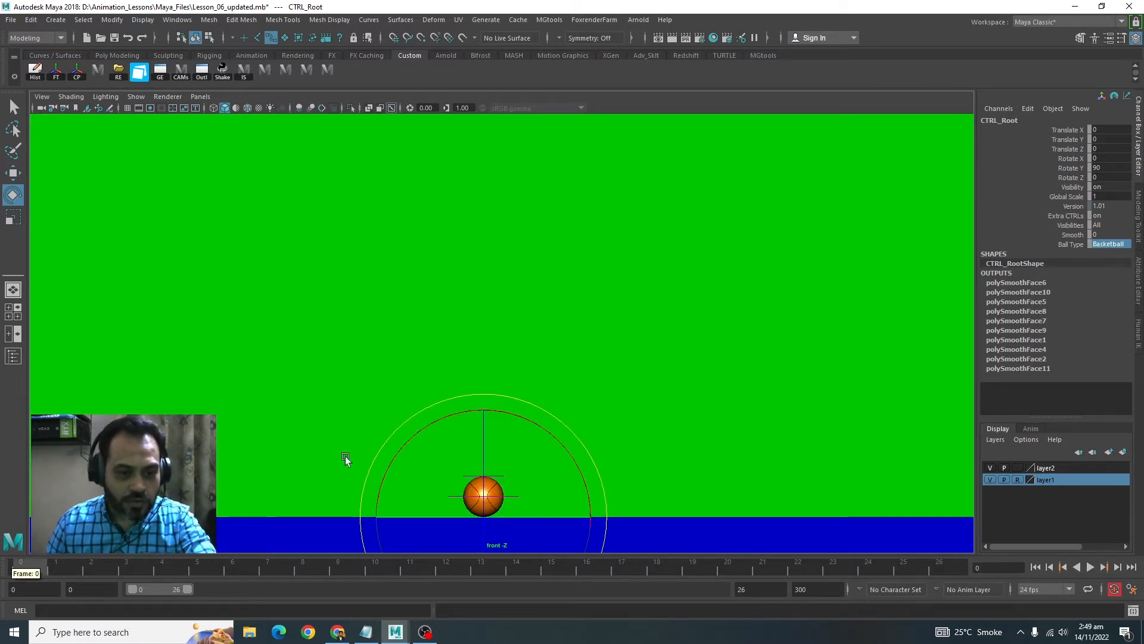
pyautogui.click(1091, 566)
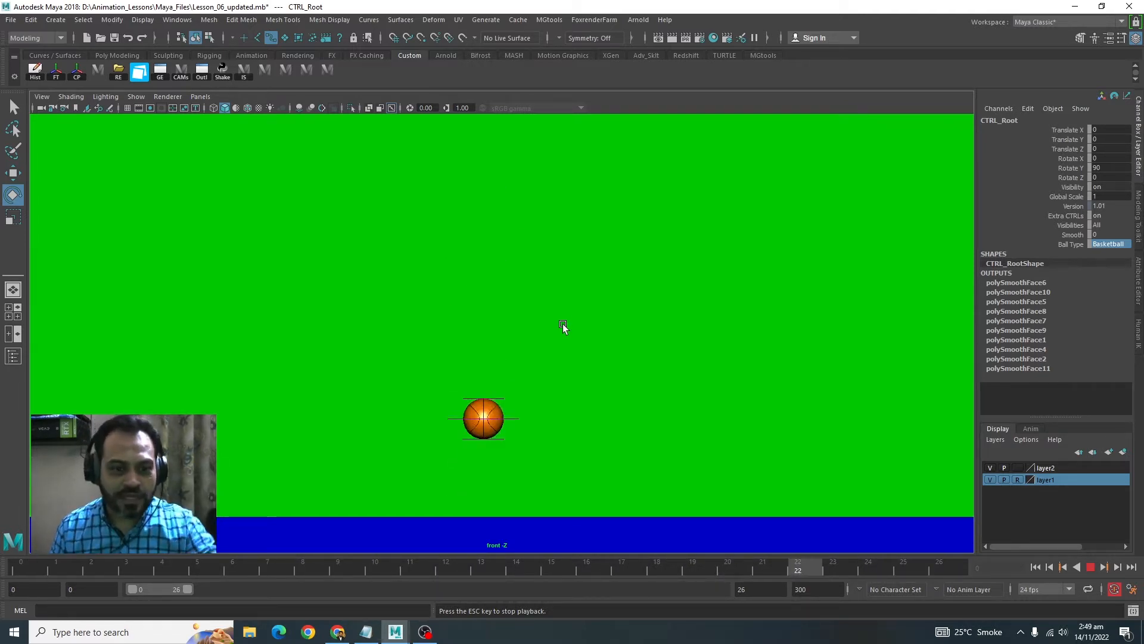
pyautogui.click(1090, 567)
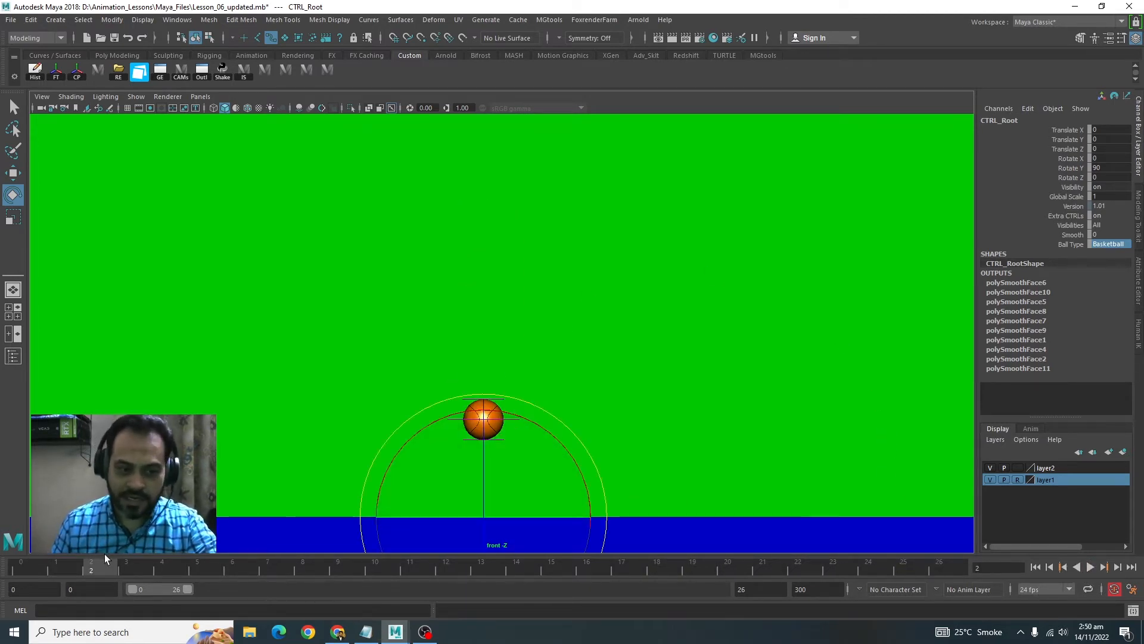
pyautogui.moveTo(173, 571); pyautogui.dragTo(199, 572)
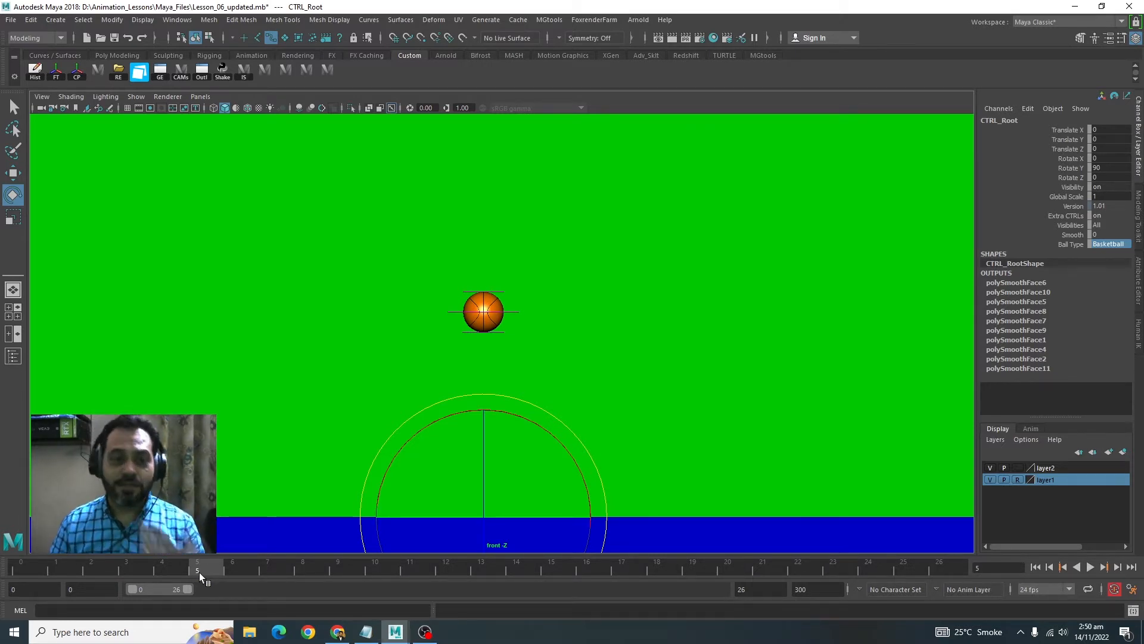
pyautogui.moveTo(200, 573); pyautogui.dragTo(177, 564)
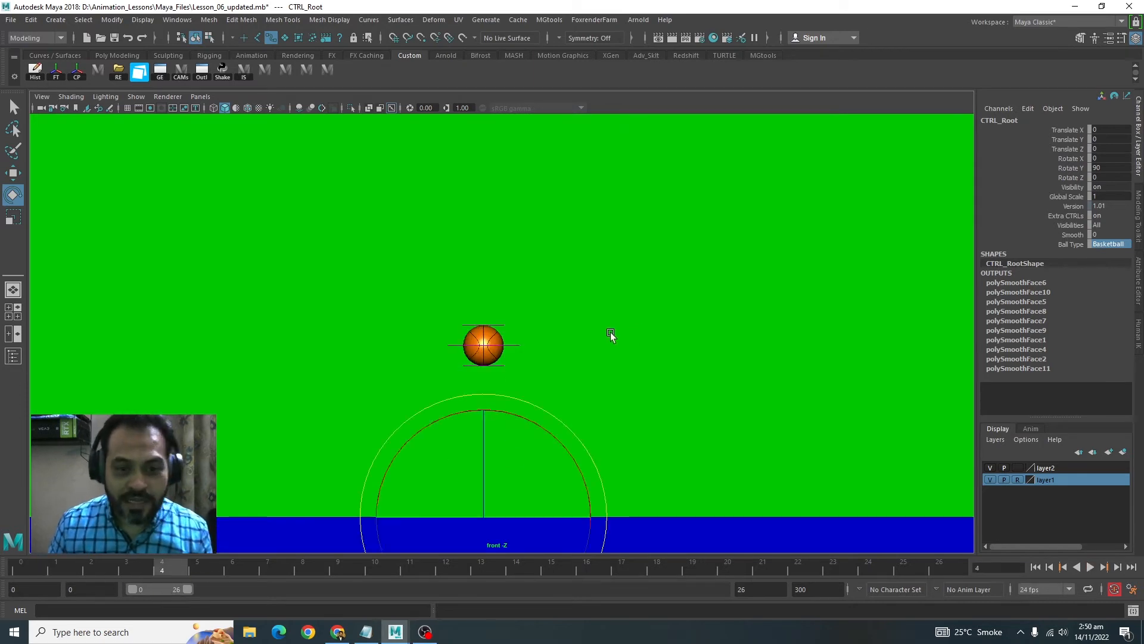
# Select the ball's CTRL_Main control, examine its keyed poses at frames 0, 10 and 16, and play the animation.
pyautogui.click(516, 345)
pyautogui.moveTo(268, 571); pyautogui.dragTo(22, 586)
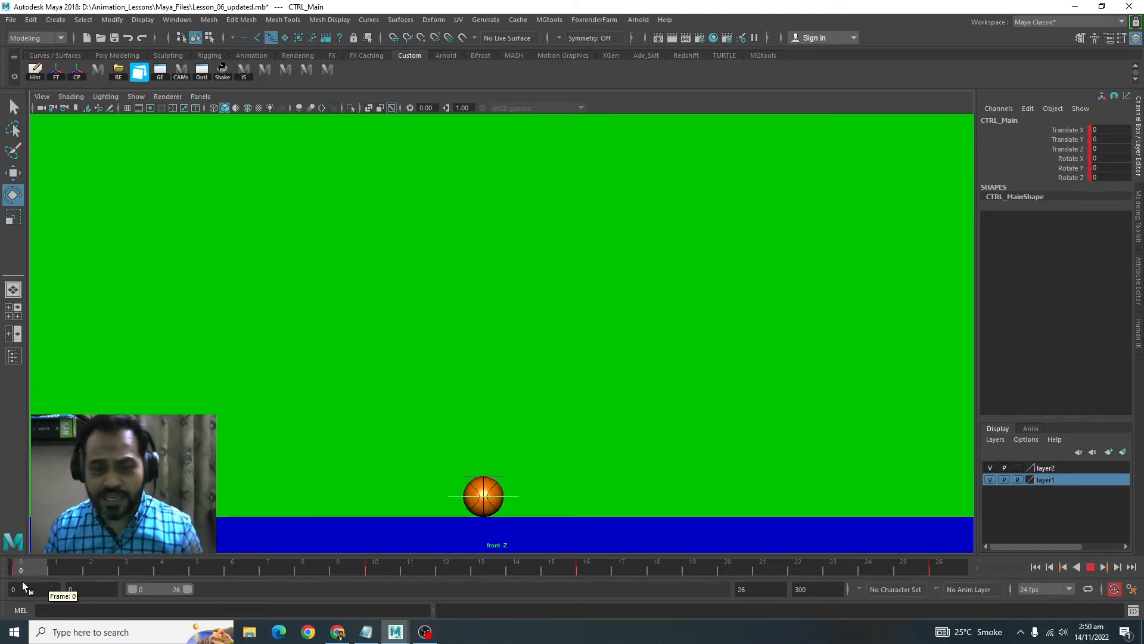
pyautogui.moveTo(23, 581); pyautogui.dragTo(374, 555)
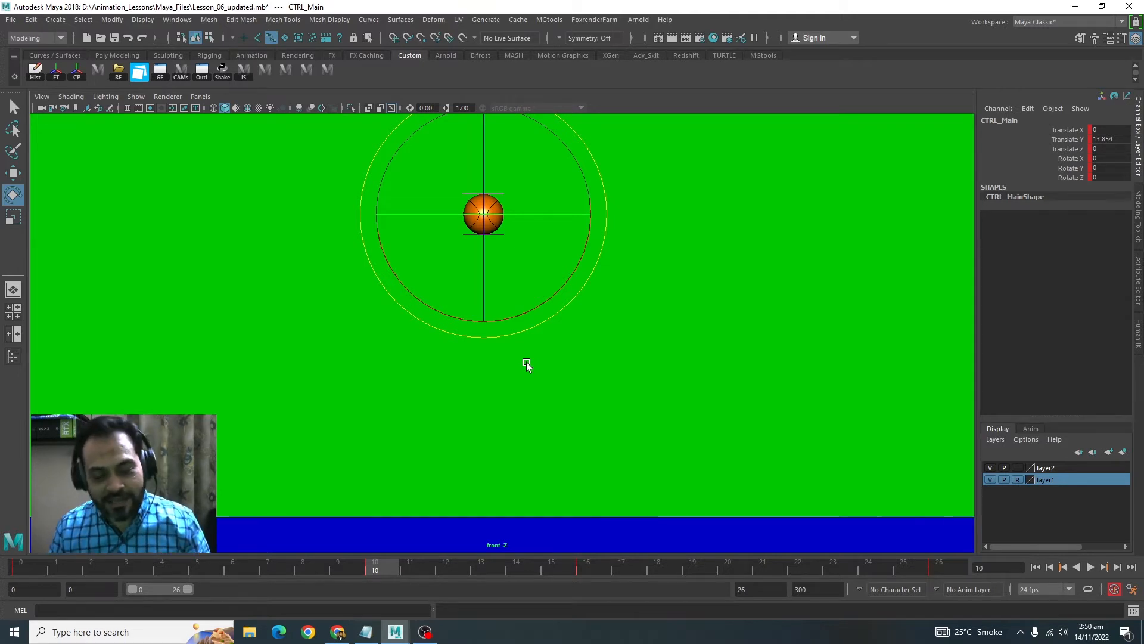
pyautogui.moveTo(446, 565); pyautogui.dragTo(593, 569)
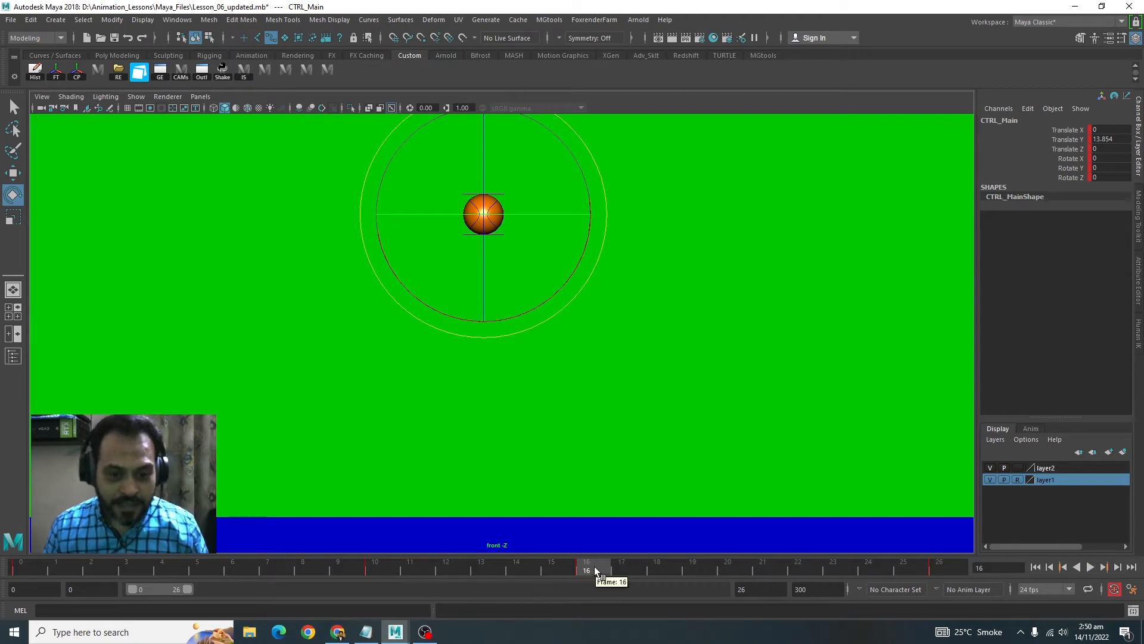
pyautogui.click(388, 565)
pyautogui.hotkey('alt', 'v')
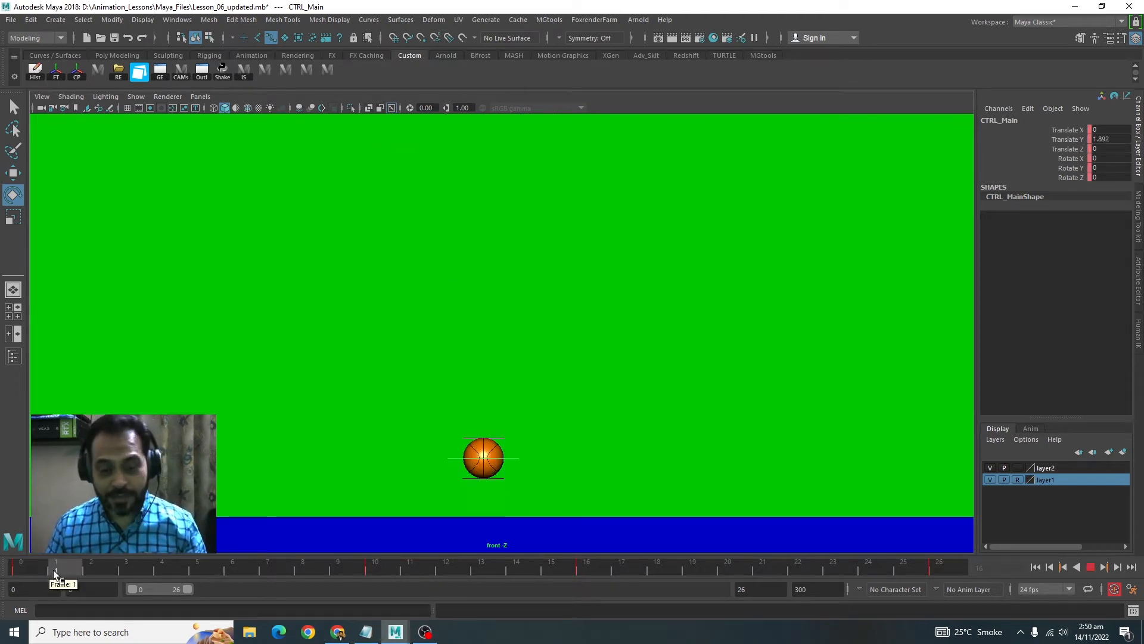
# Scrub repeatedly through the rise up to frame 10, and continue through the ball's hang at the peak to frame 16.
pyautogui.moveTo(207, 581); pyautogui.dragTo(400, 568)
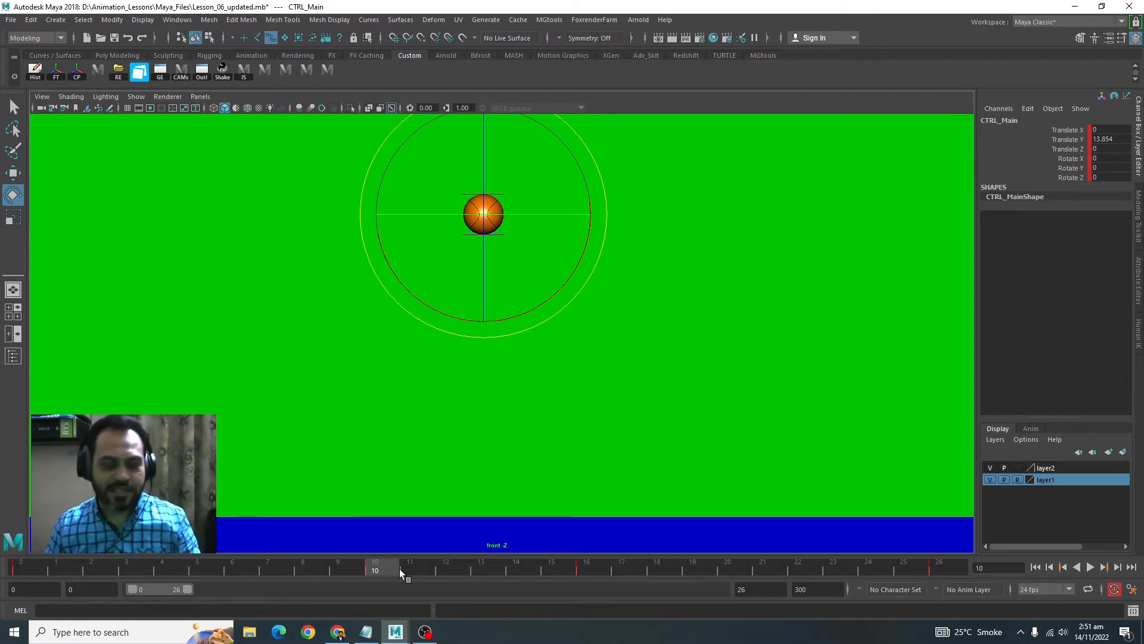
pyautogui.moveTo(399, 568)
pyautogui.mouseDown()
pyautogui.moveTo(1, 565)
pyautogui.moveTo(379, 568)
pyautogui.mouseUp()
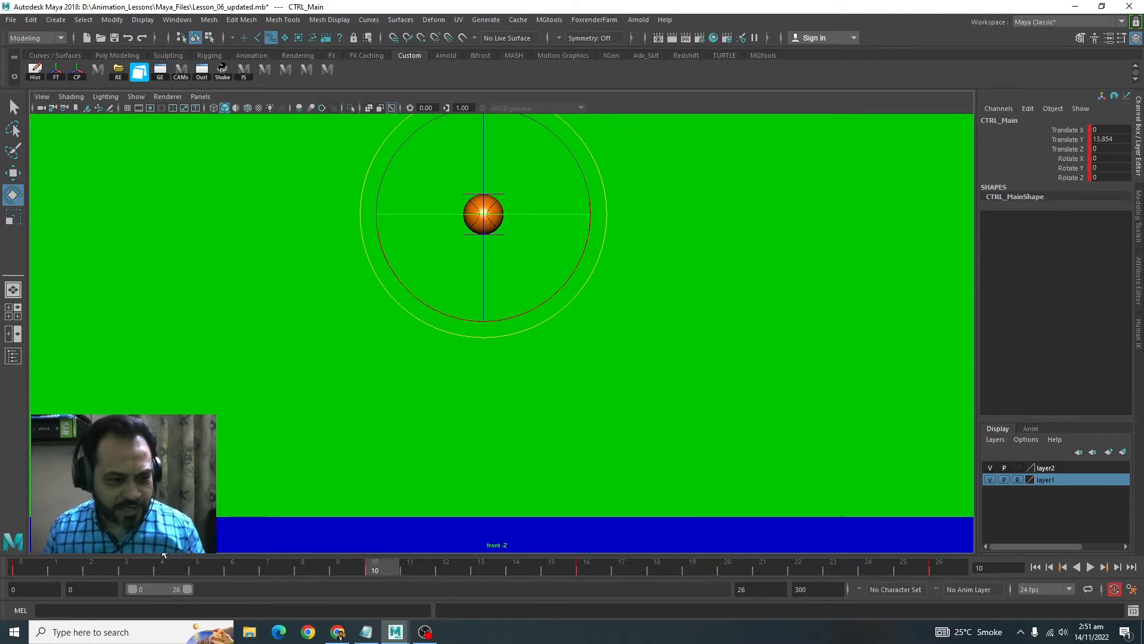
pyautogui.moveTo(164, 555); pyautogui.dragTo(379, 570)
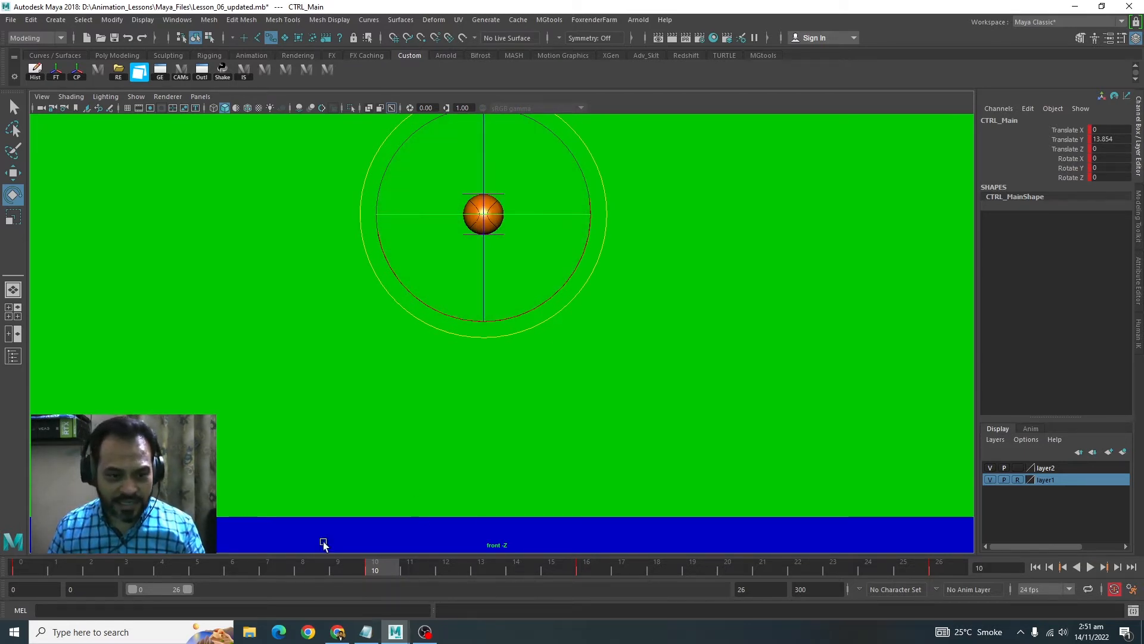
pyautogui.moveTo(30, 564); pyautogui.dragTo(359, 567)
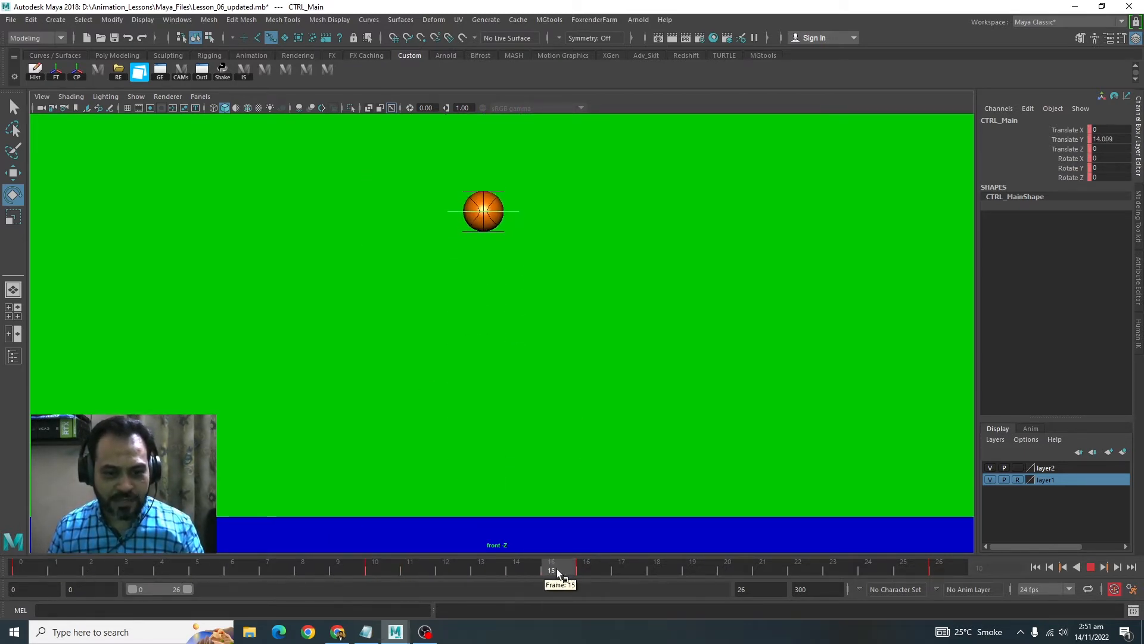
pyautogui.moveTo(556, 568); pyautogui.dragTo(596, 575)
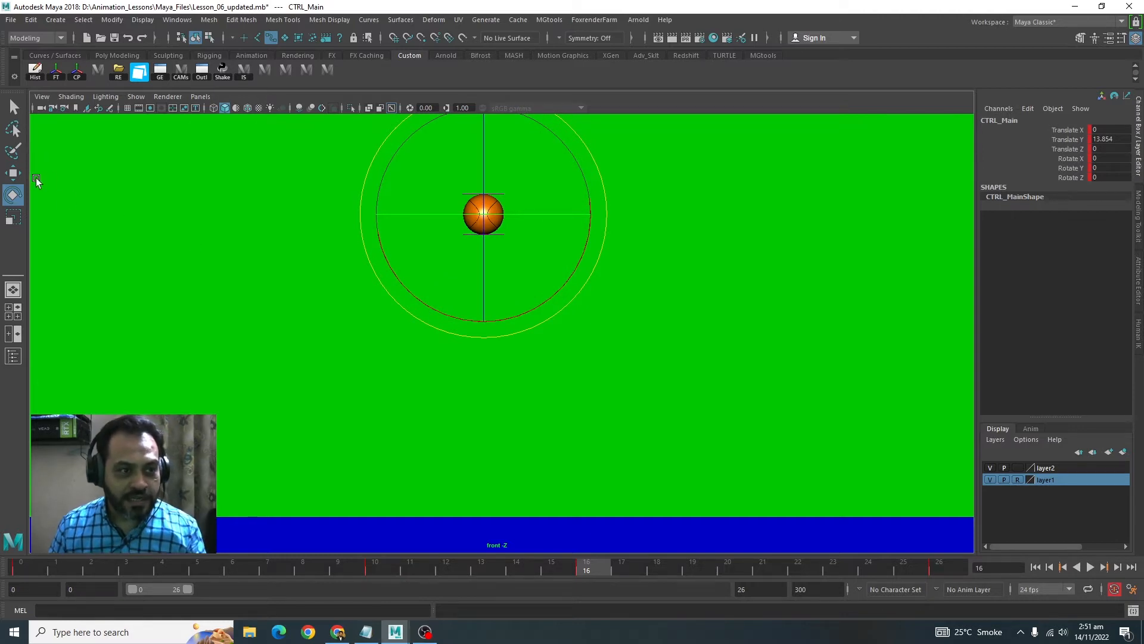
# Create a polygon cube below the ball and raise it to about 7.785 in Translate Y.
pyautogui.press('w')
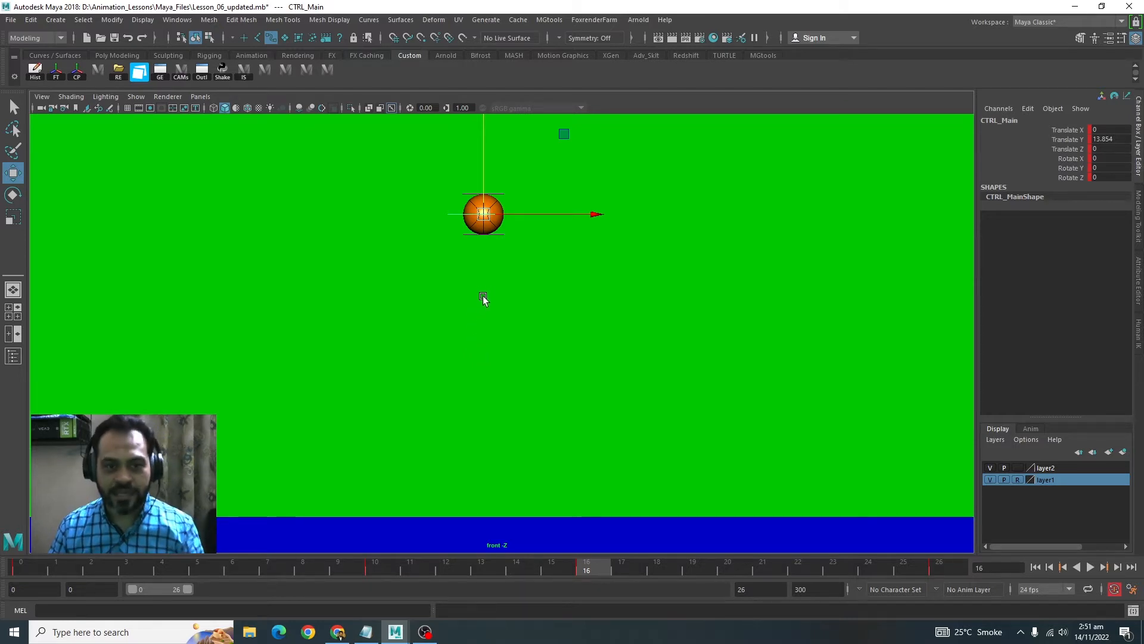
pyautogui.click(55, 20)
pyautogui.moveTo(86, 62)
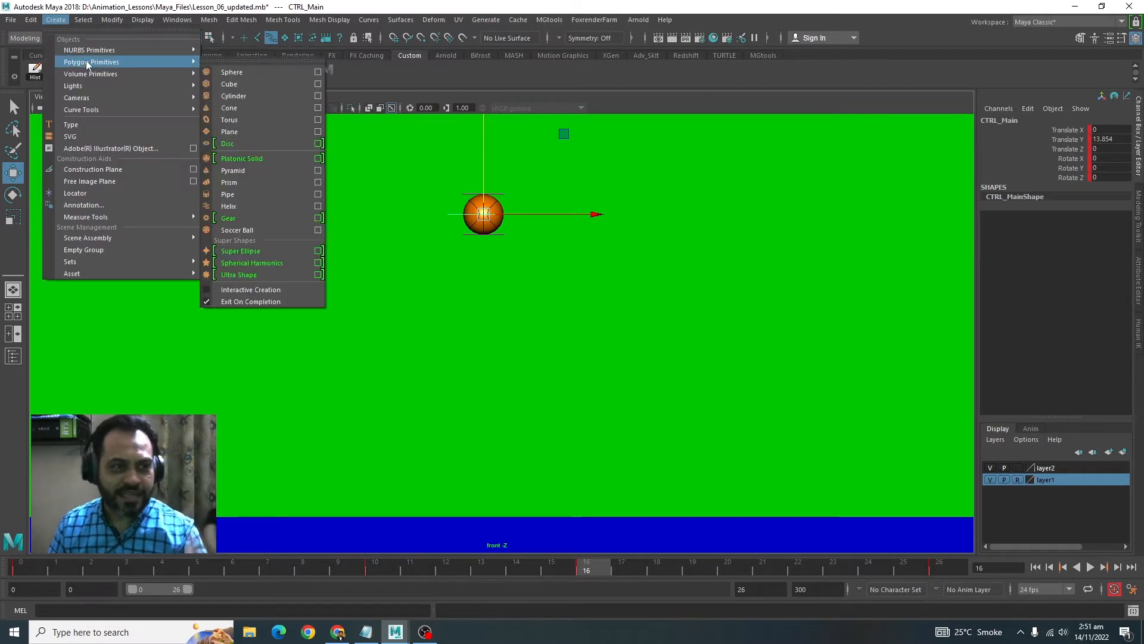
pyautogui.click(247, 84)
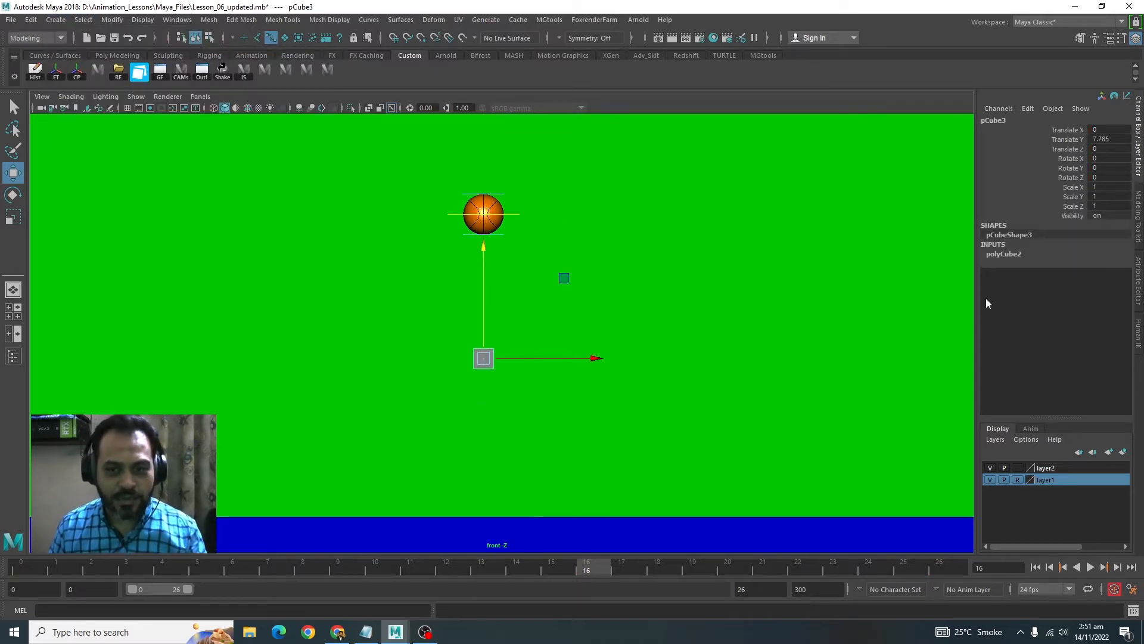
# Stretch the cube into a column 15.8 high and place it beside the ball at about X -1.61, Y 7.902.
pyautogui.click(1005, 255)
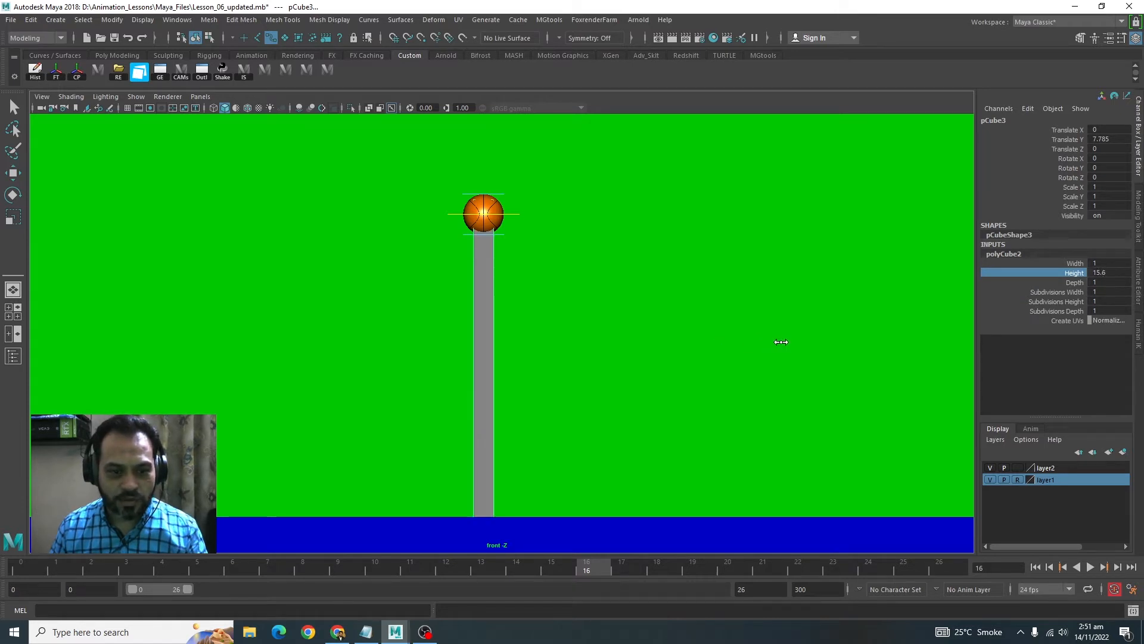
pyautogui.moveTo(589, 359); pyautogui.dragTo(559, 360)
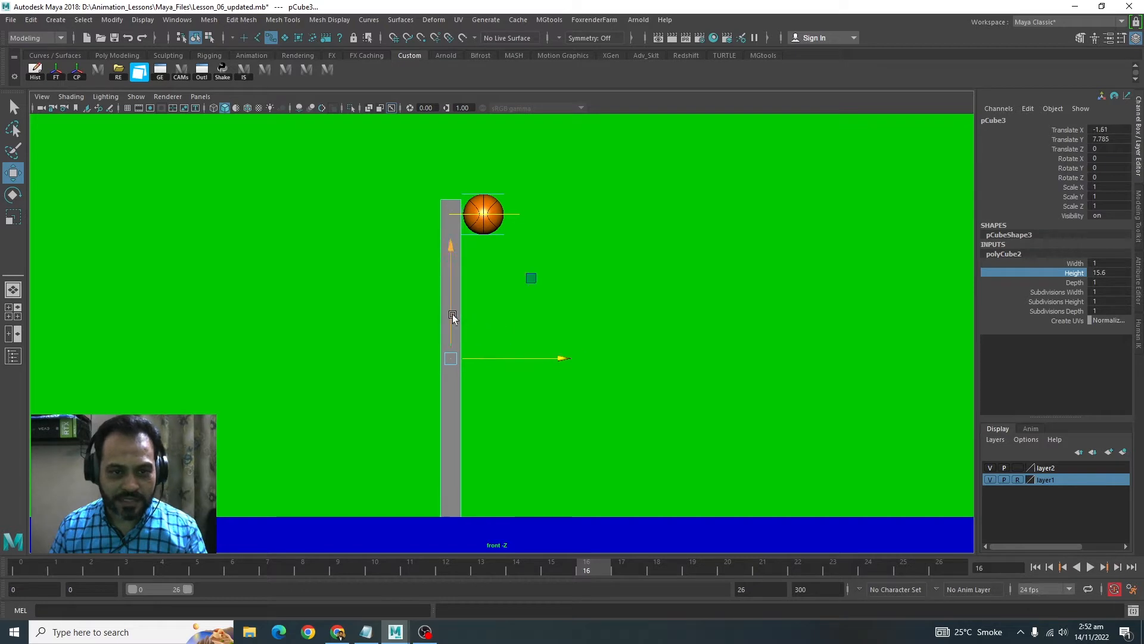
pyautogui.moveTo(448, 305); pyautogui.dragTo(448, 304)
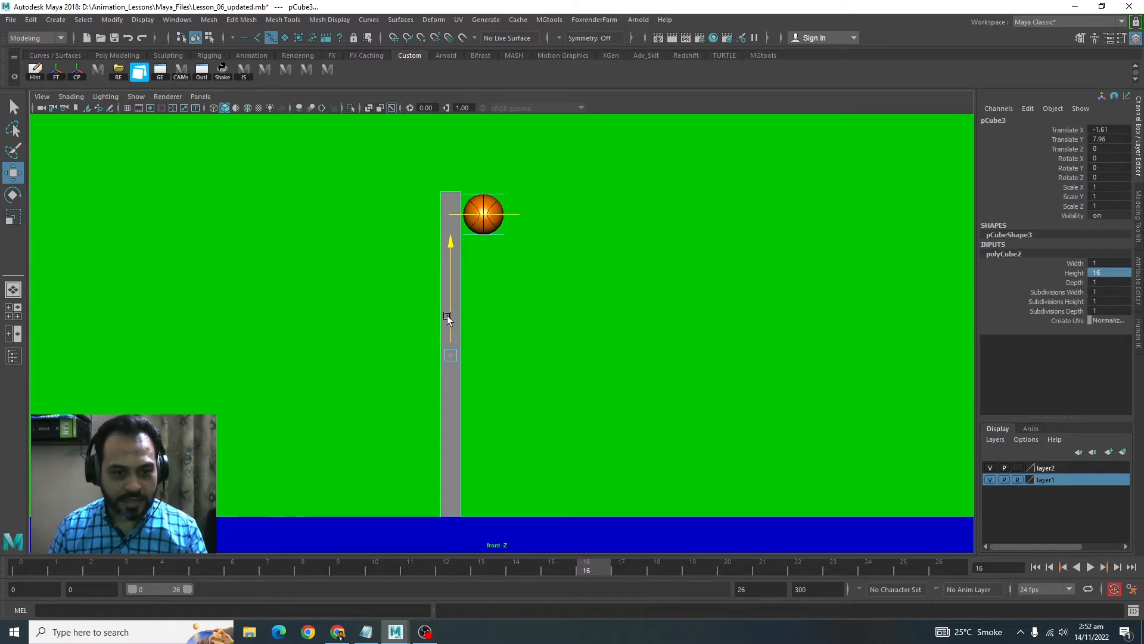
pyautogui.moveTo(447, 316); pyautogui.dragTo(451, 316)
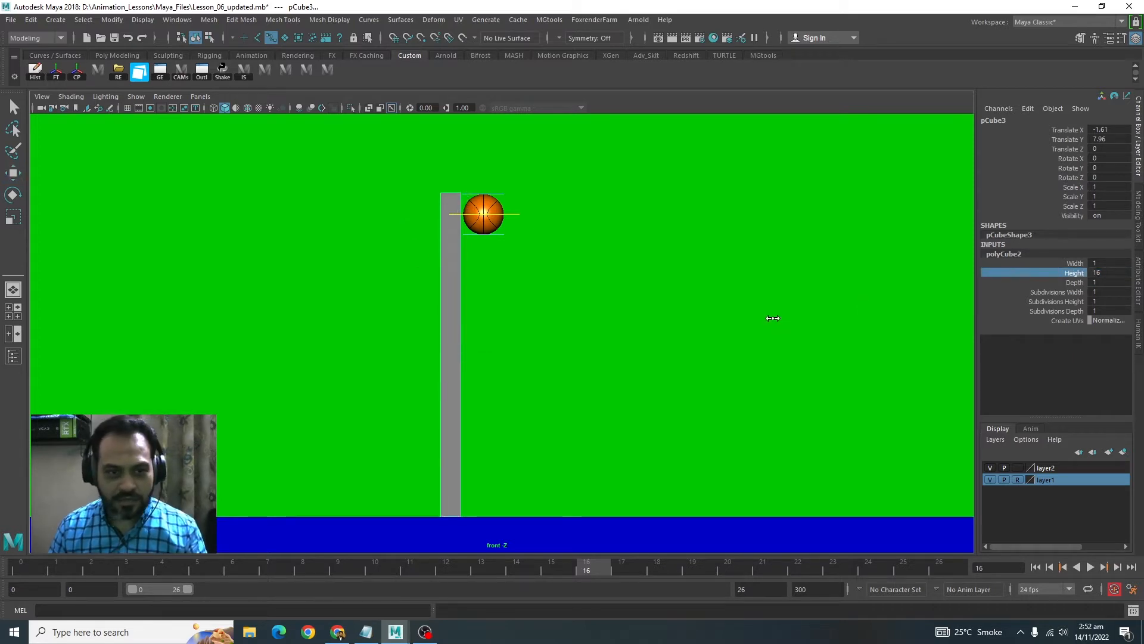
pyautogui.moveTo(449, 308); pyautogui.dragTo(452, 310)
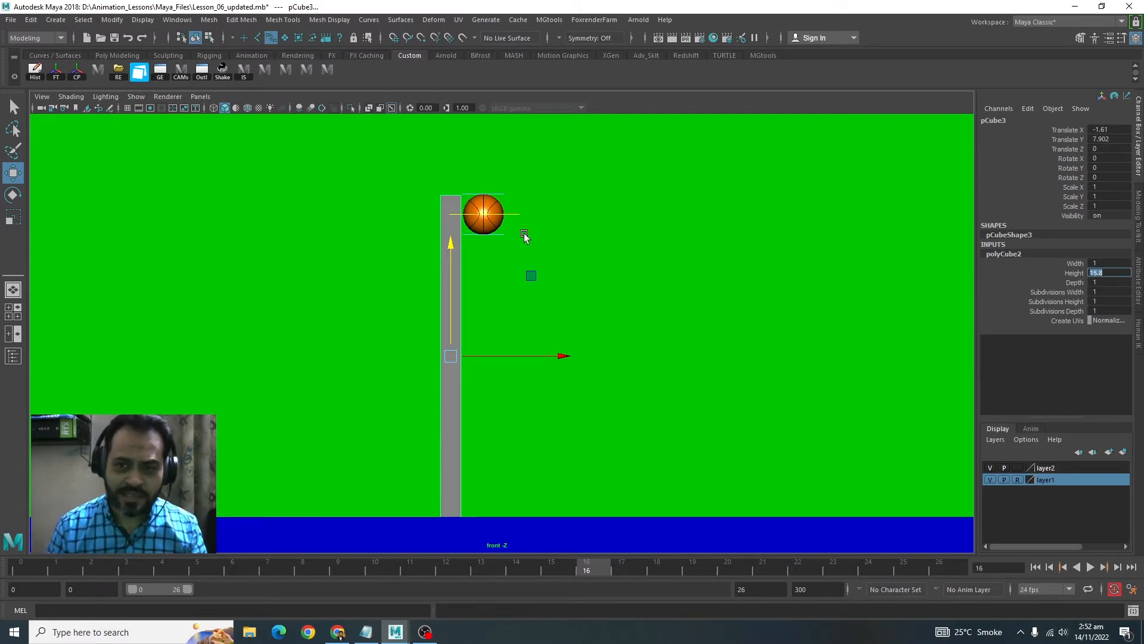
# Give the column 4 height subdivisions and a height of 14.8, and lower it to about Y 7.463.
pyautogui.click(1075, 303)
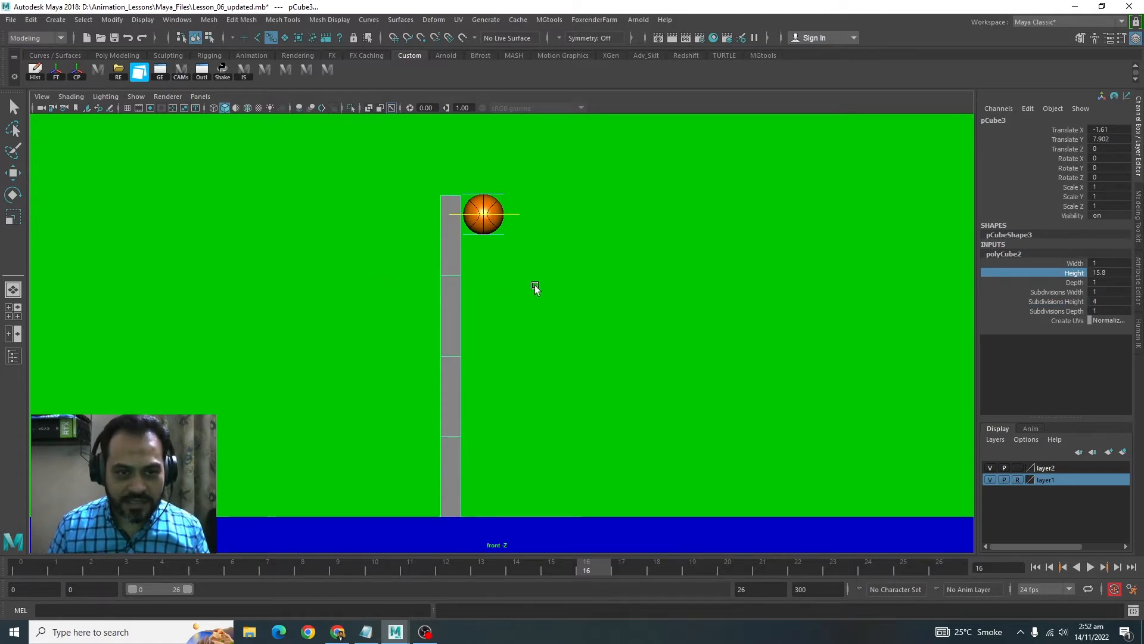
pyautogui.moveTo(533, 287); pyautogui.dragTo(529, 288, button='middle')
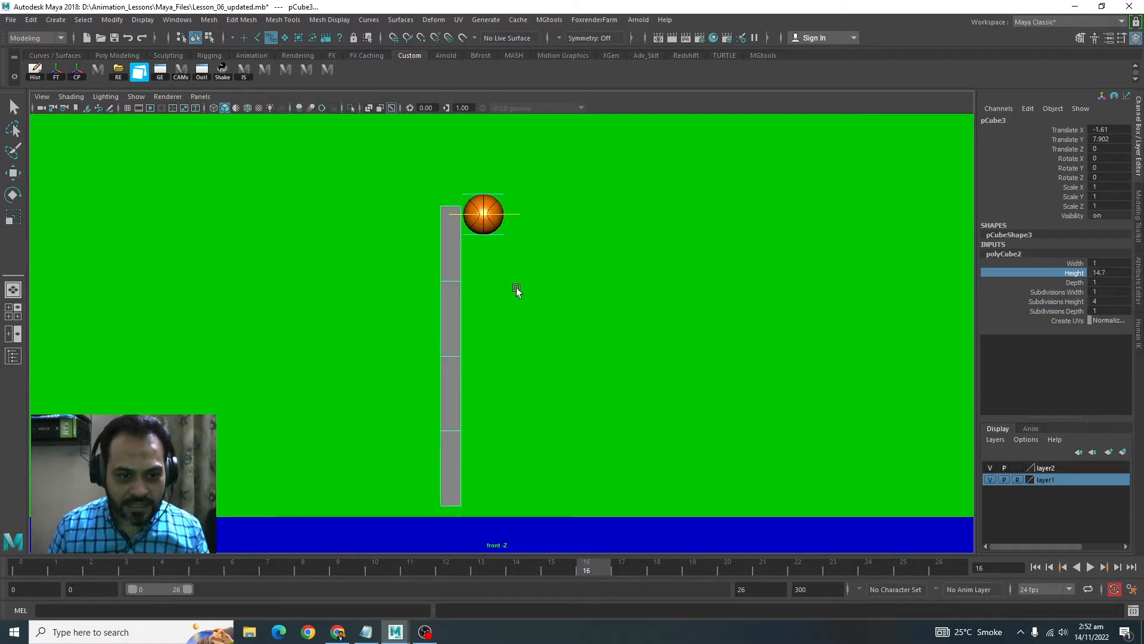
pyautogui.press('w')
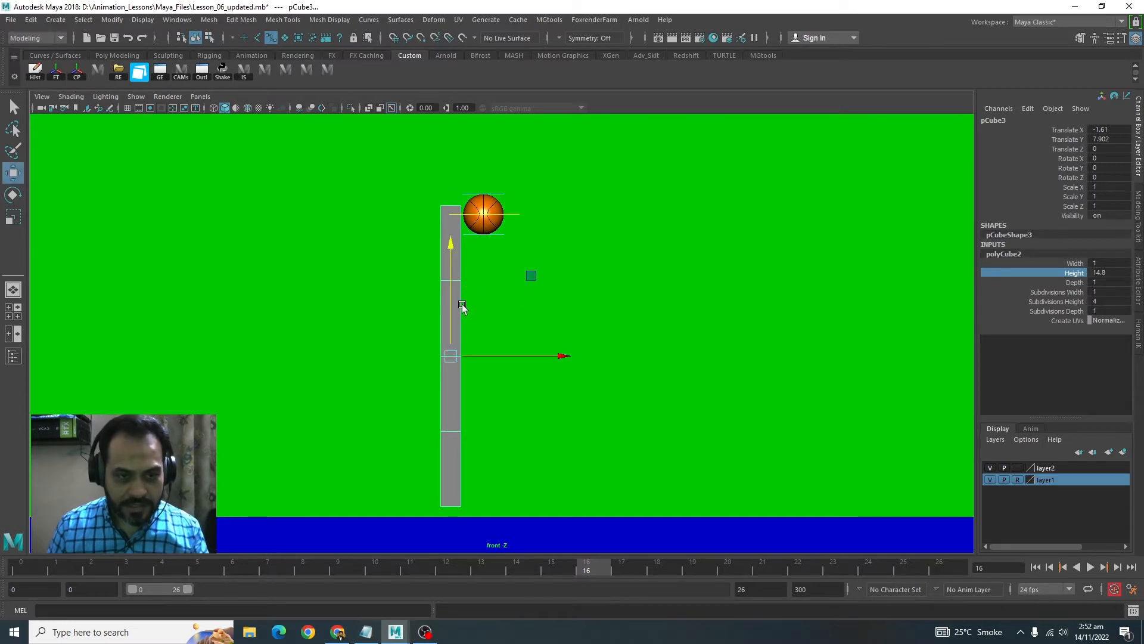
pyautogui.moveTo(450, 300); pyautogui.dragTo(455, 307)
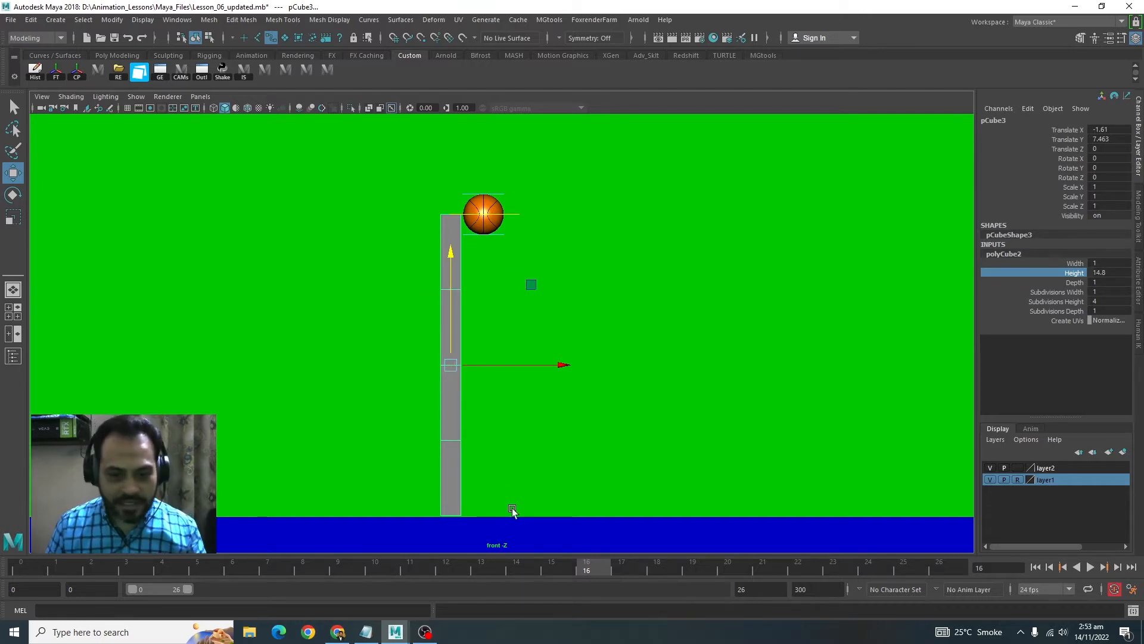
# Select the ball's main control, review the bounce through frame 26, and extend the playback range to end at frame 50.
pyautogui.click(519, 214)
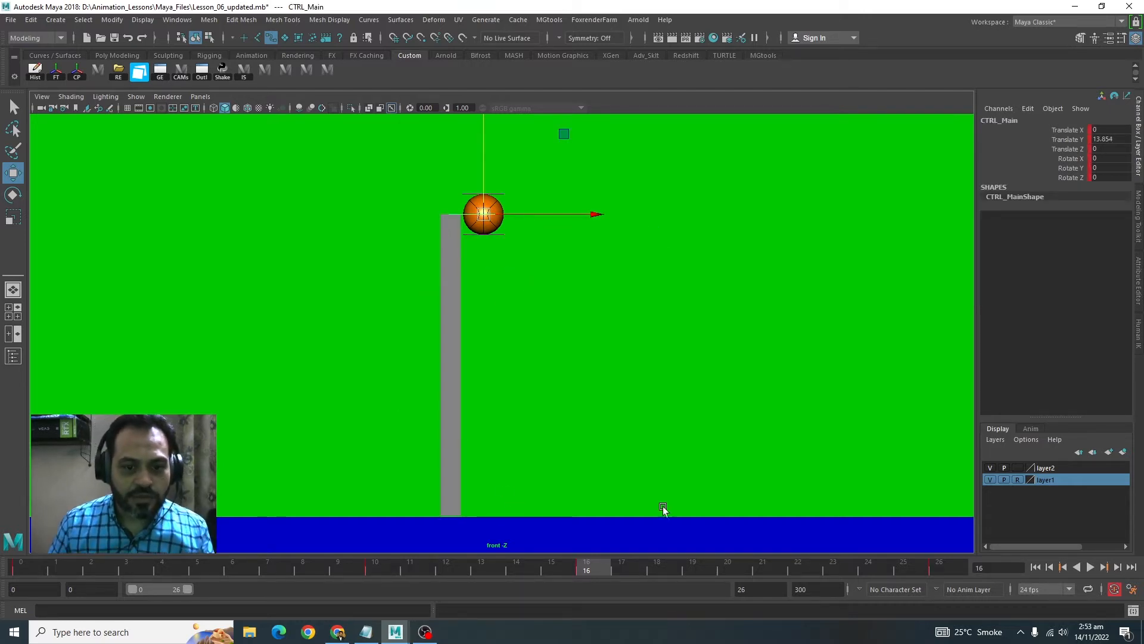
pyautogui.hotkey('alt', 'v')
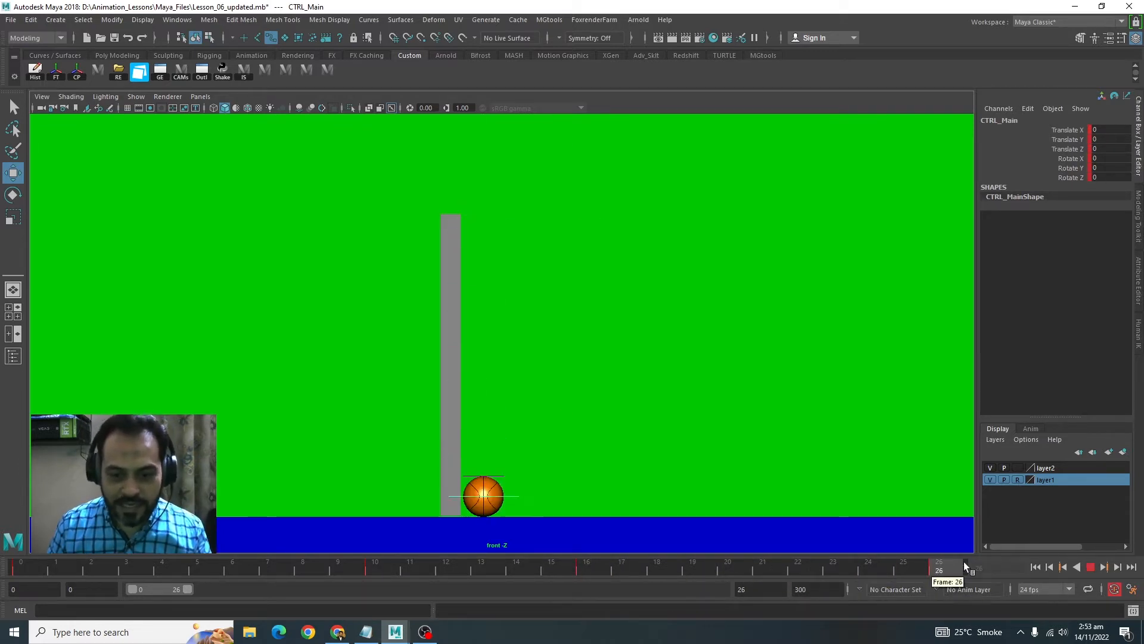
pyautogui.click(752, 588)
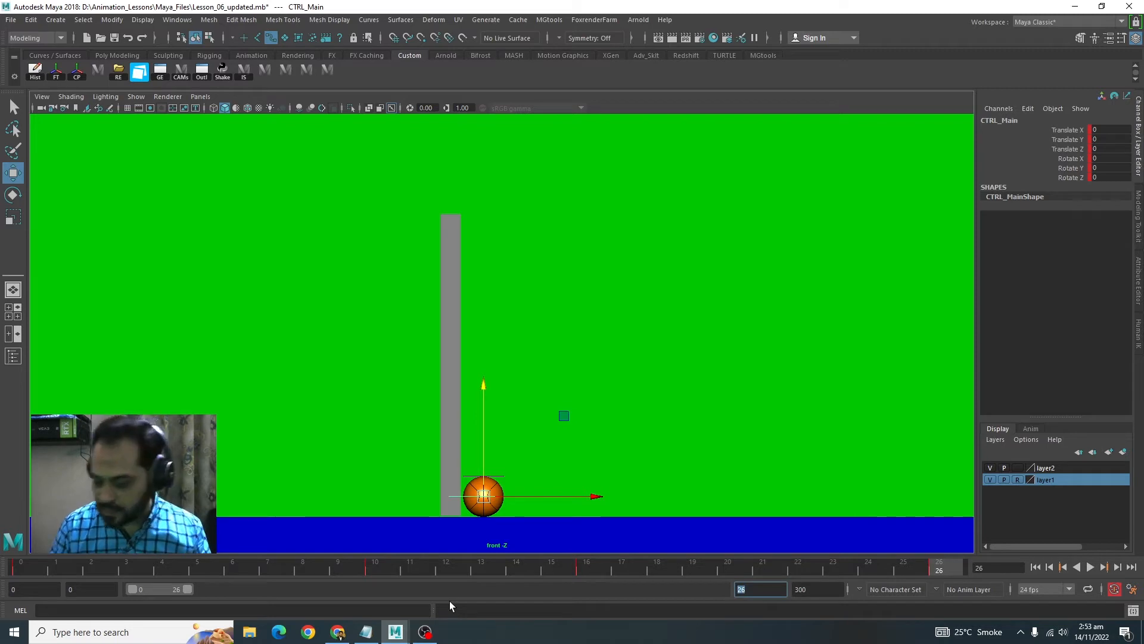
pyautogui.write('50')
pyautogui.press('Return')
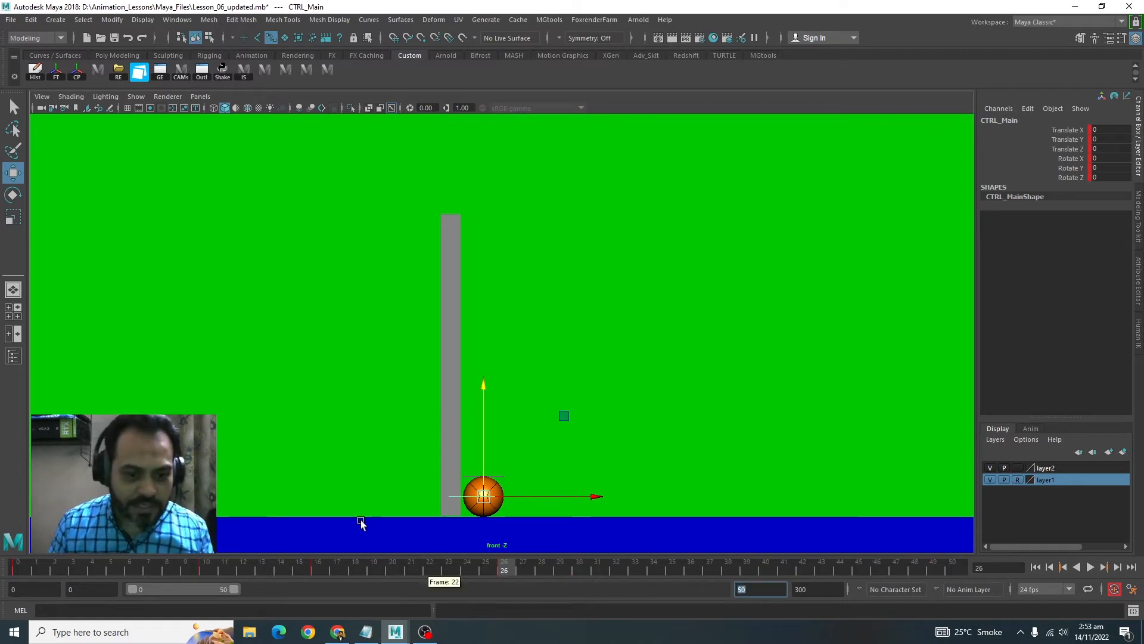
# Scrub the ball's landing up to frame 26 and its first rise up to frame 10 to compare the timing.
pyautogui.moveTo(334, 566); pyautogui.dragTo(393, 565)
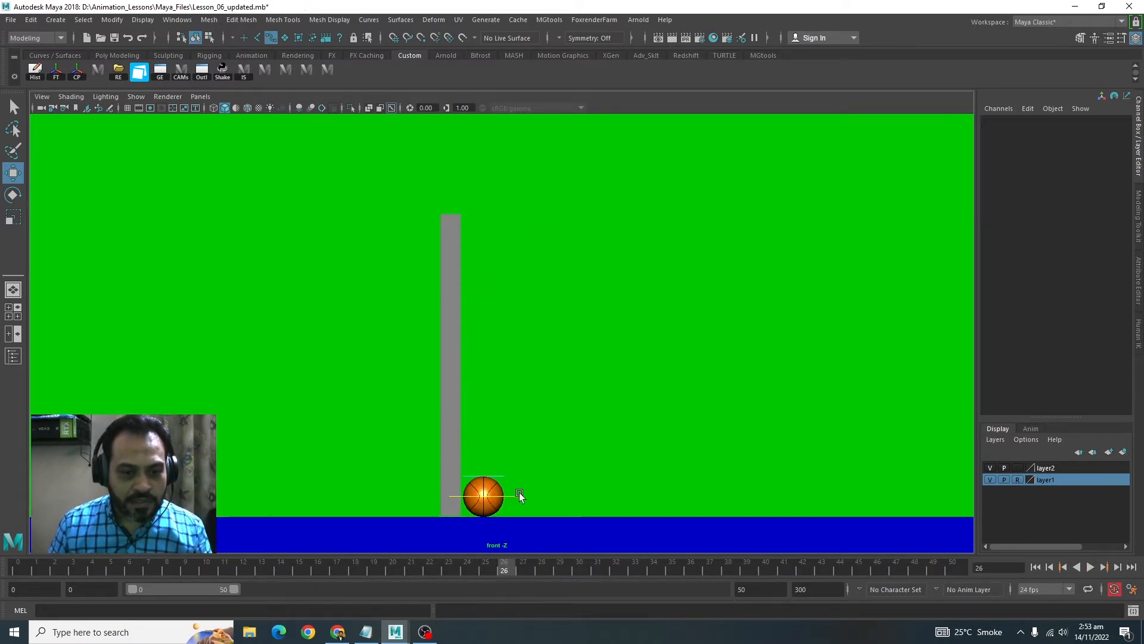
pyautogui.click(519, 495)
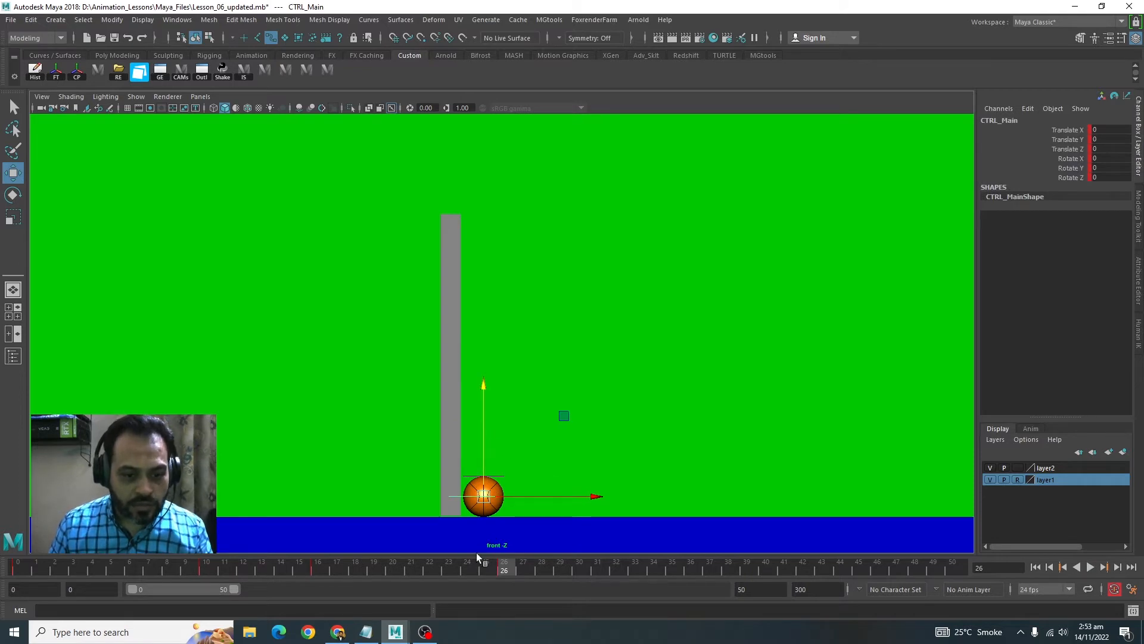
pyautogui.click(425, 565)
pyautogui.moveTo(424, 566); pyautogui.dragTo(508, 574)
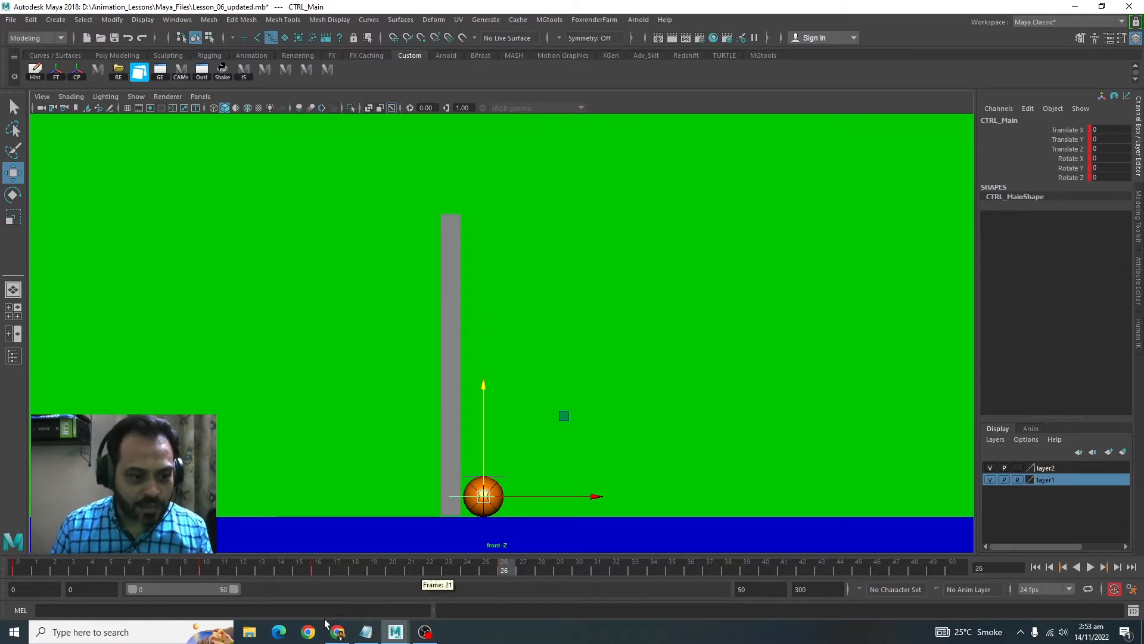
pyautogui.moveTo(54, 570); pyautogui.dragTo(202, 570)
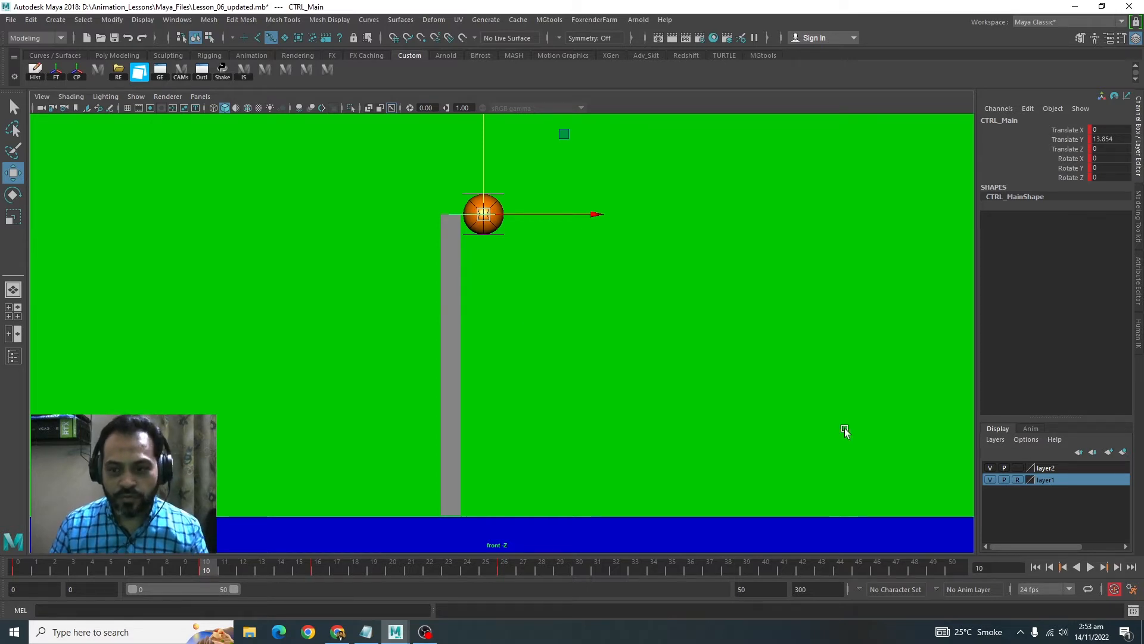
# Put the reference column on a new display layer and set that layer to Template.
pyautogui.click(412, 224)
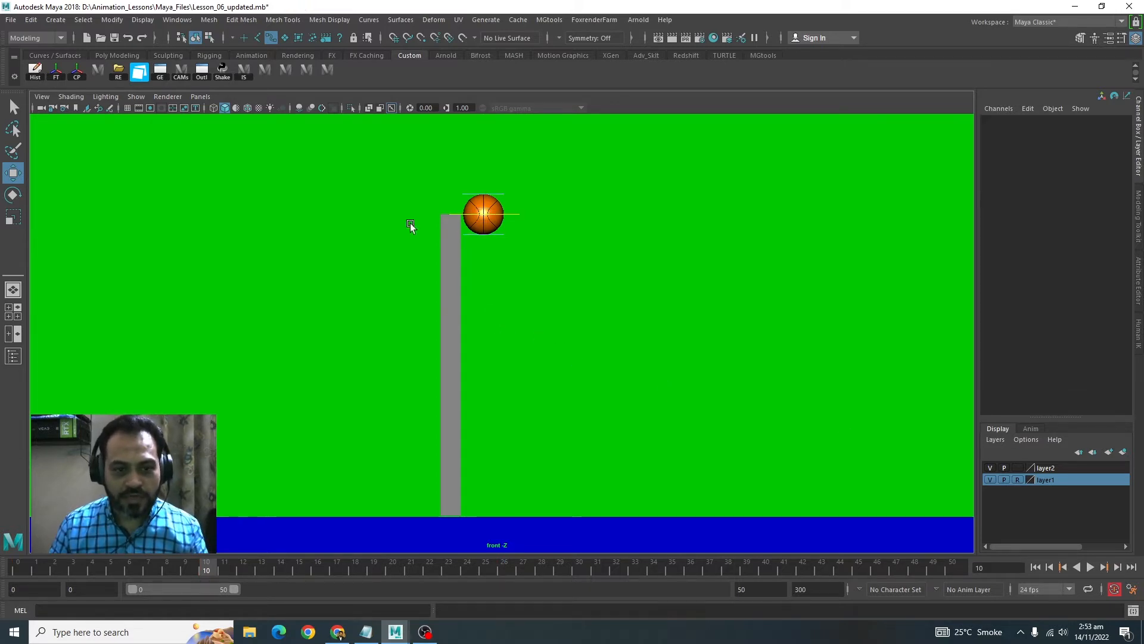
pyautogui.click(286, 37)
pyautogui.click(452, 319)
pyautogui.click(1123, 452)
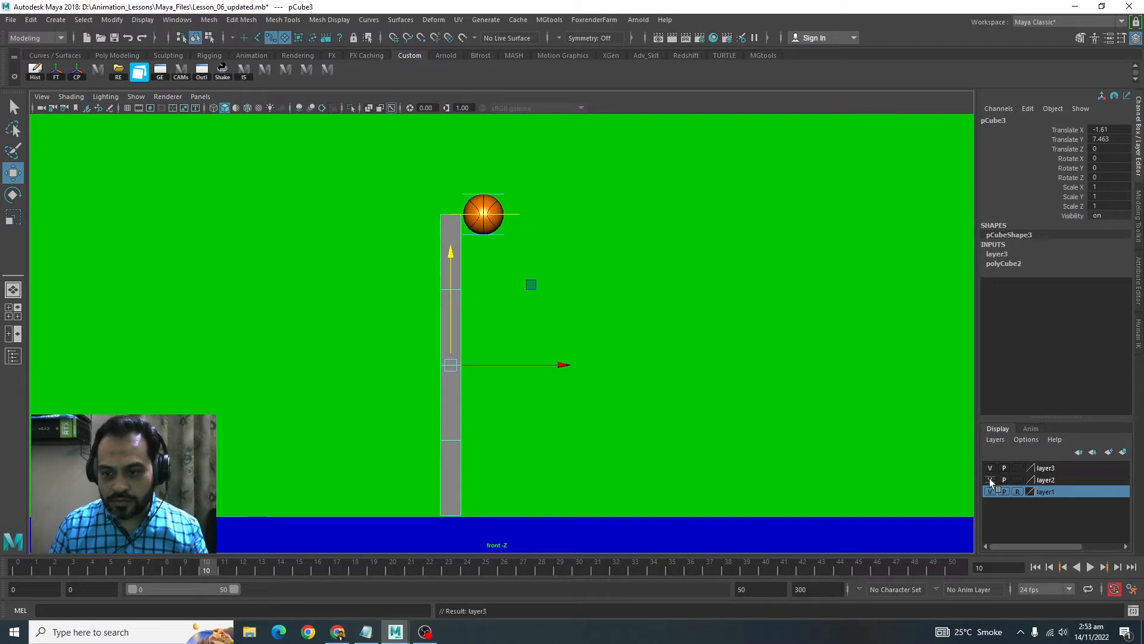
pyautogui.click(1019, 467)
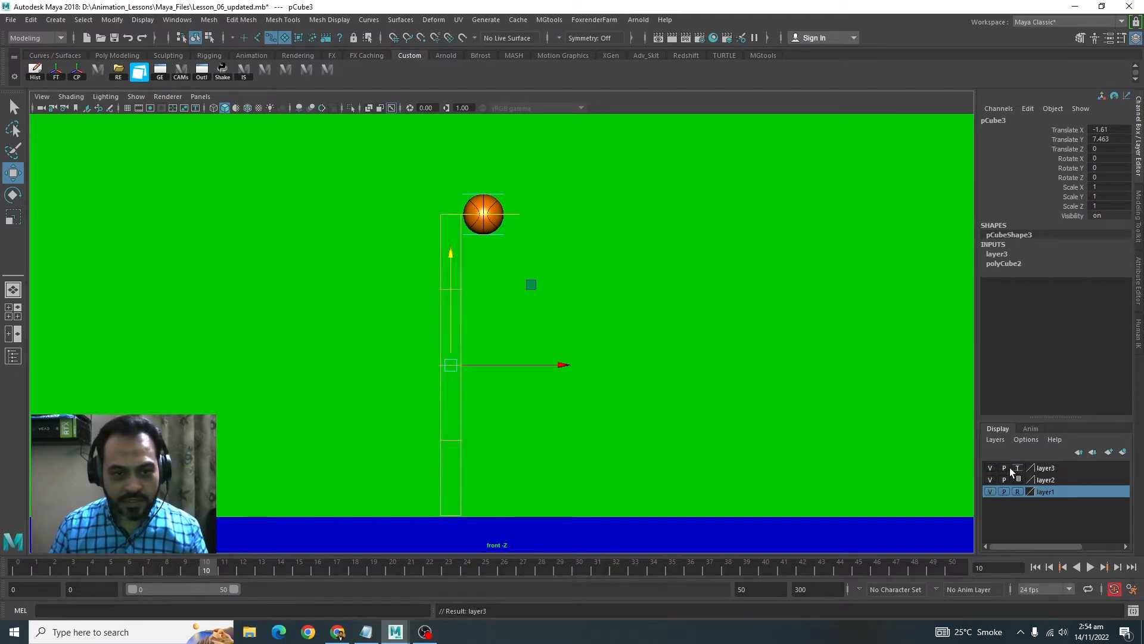
# At frame 34, raise the ball's main control to Translate Y 10.155, one column subdivision below the first peak.
pyautogui.click(517, 210)
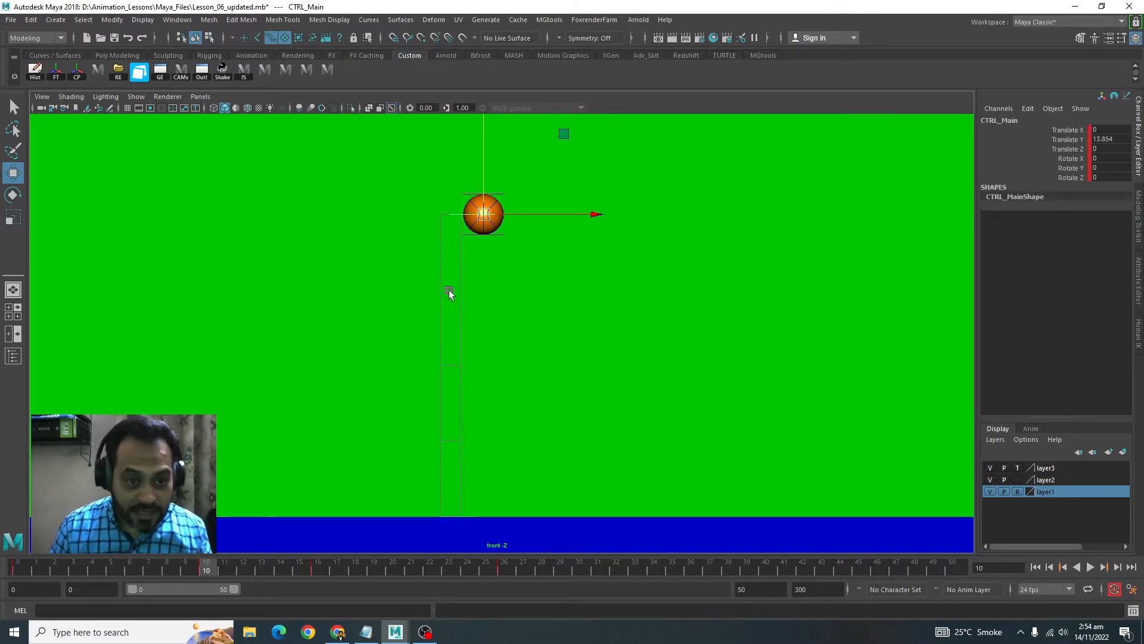
pyautogui.moveTo(220, 569); pyautogui.dragTo(502, 575)
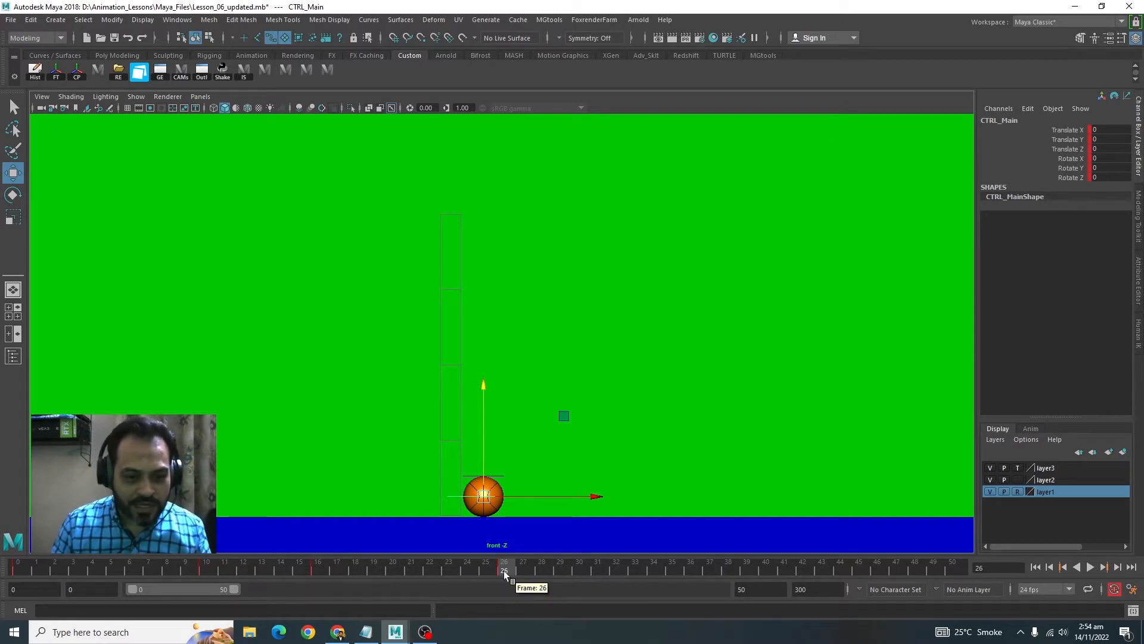
pyautogui.moveTo(581, 567); pyautogui.dragTo(656, 573)
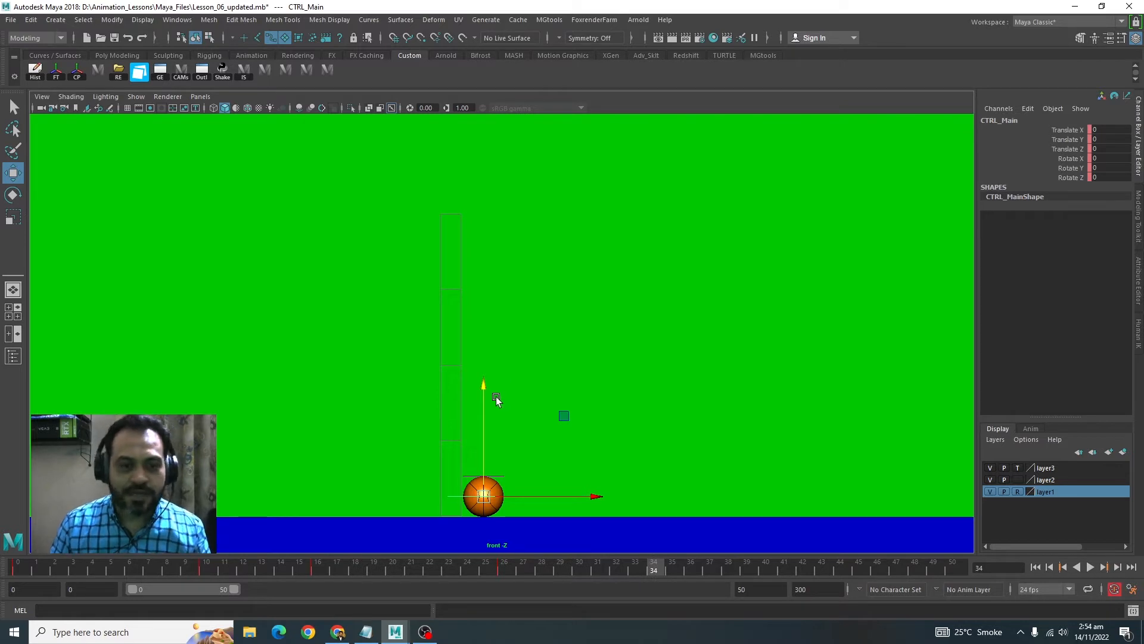
pyautogui.moveTo(483, 394); pyautogui.dragTo(479, 191)
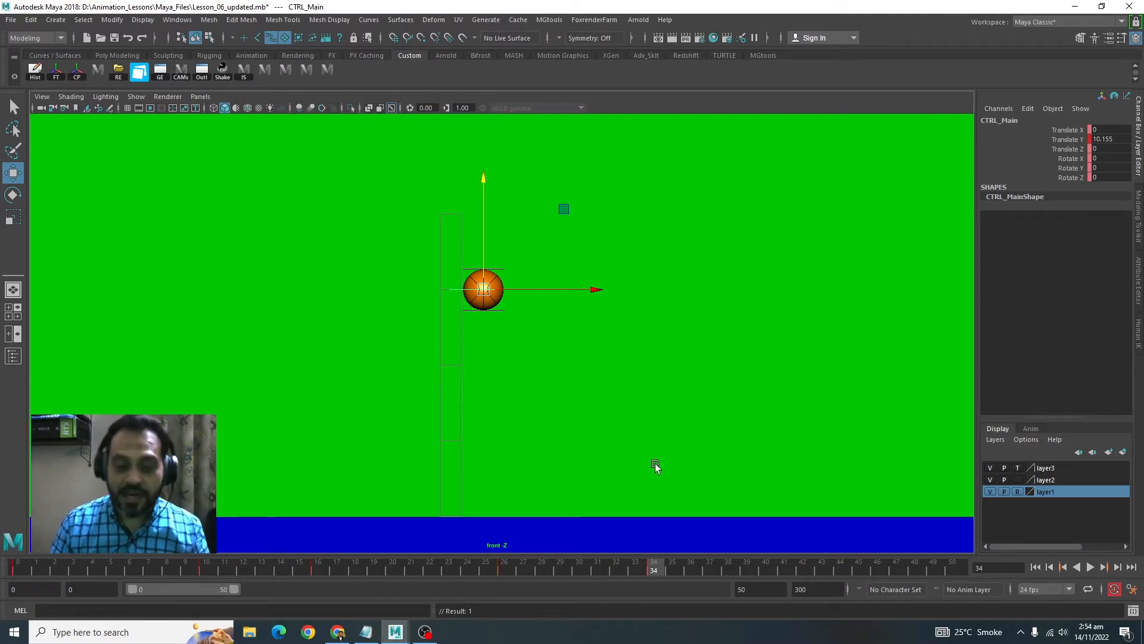
# Scrub the first peak's hold from frame 10 to 16 and the second rise from frame 26 to 34.
pyautogui.click(541, 566)
pyautogui.click(652, 573)
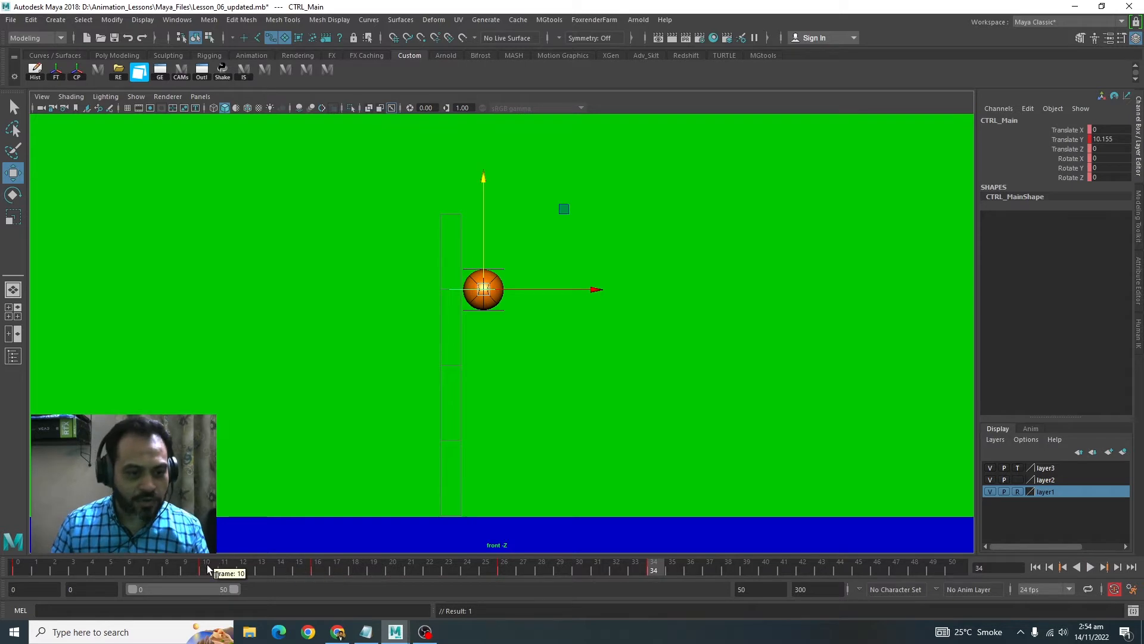
pyautogui.moveTo(209, 566); pyautogui.dragTo(320, 568)
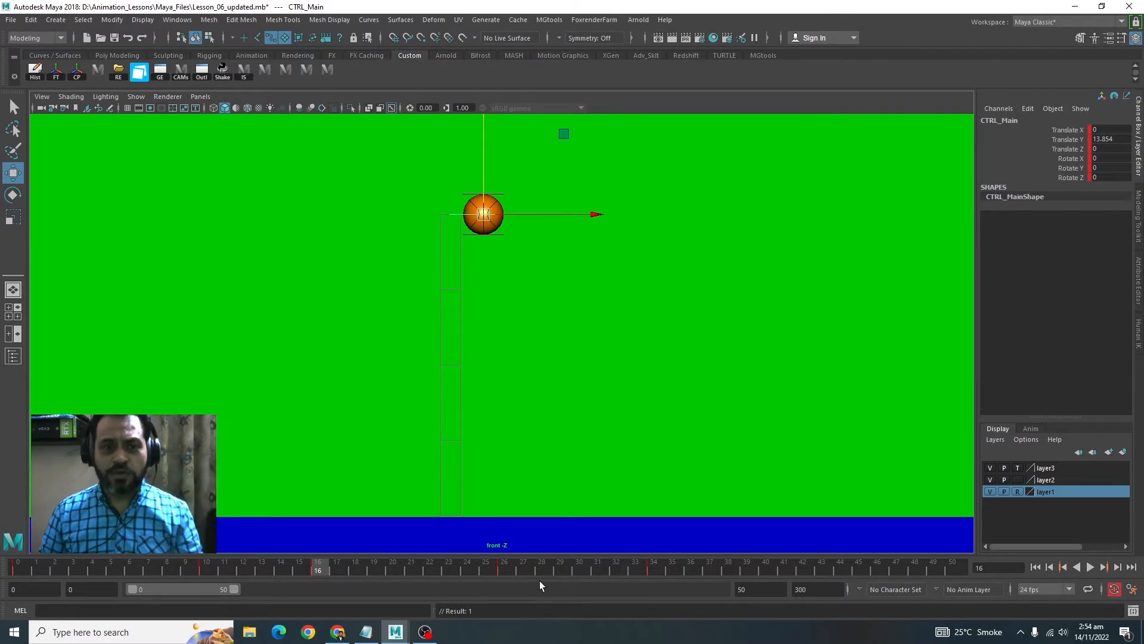
pyautogui.click(508, 564)
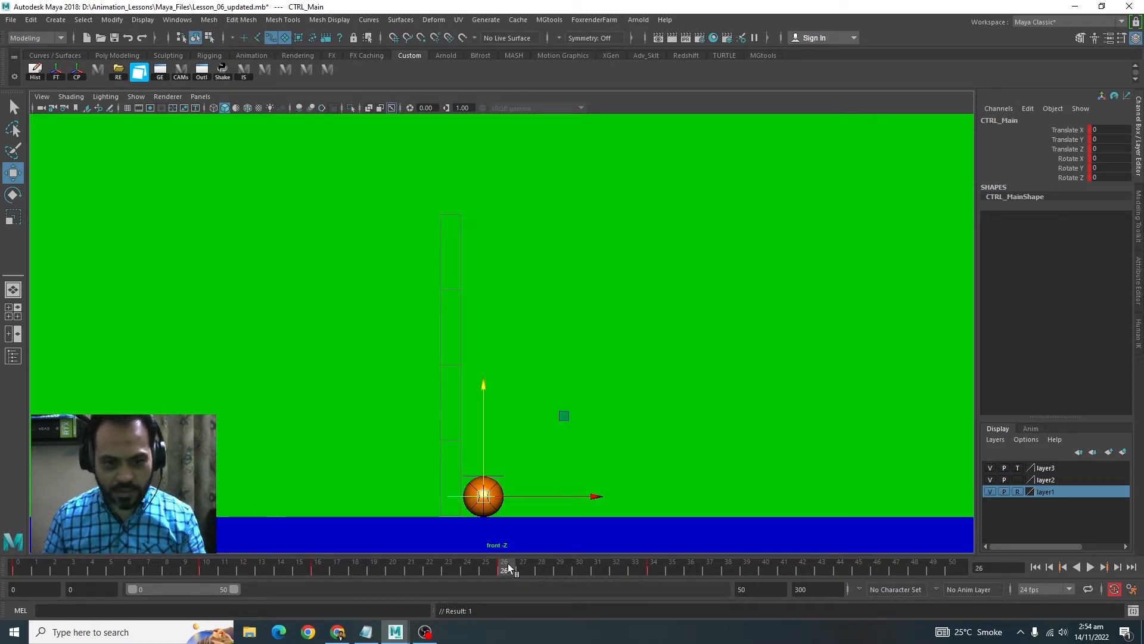
pyautogui.moveTo(508, 564); pyautogui.dragTo(637, 569)
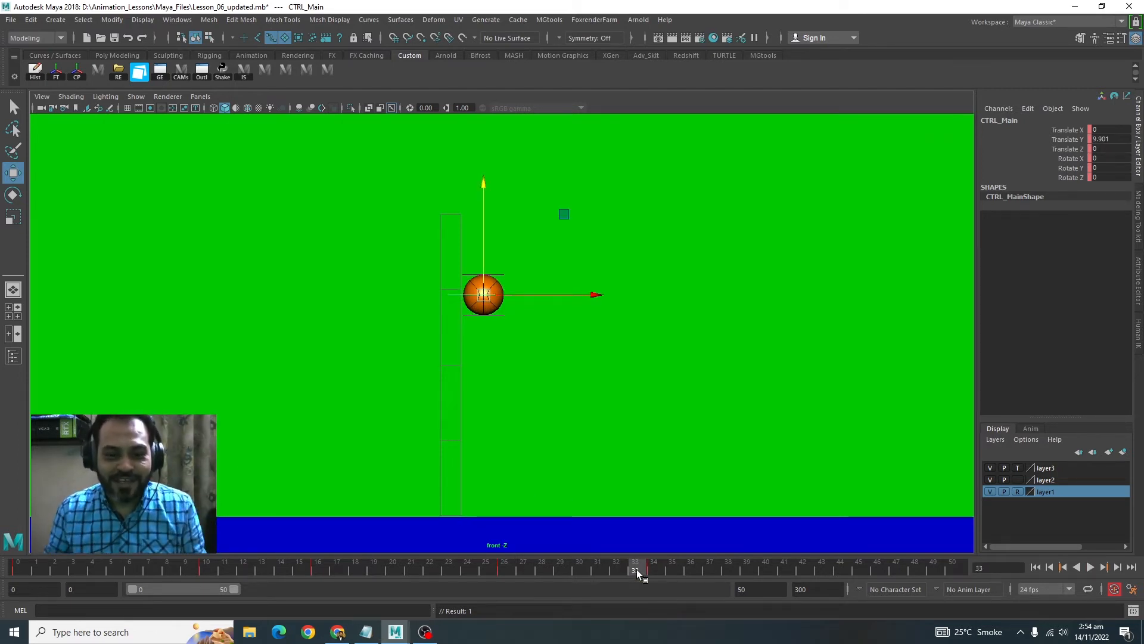
pyautogui.moveTo(637, 568); pyautogui.dragTo(649, 563)
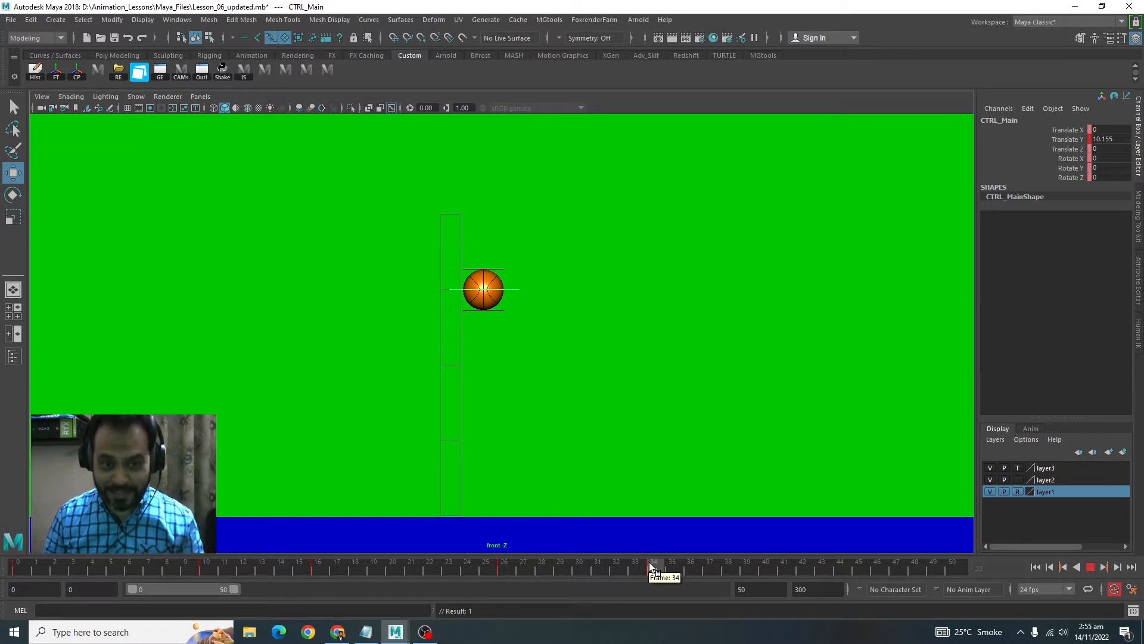
pyautogui.moveTo(649, 563)
pyautogui.mouseDown()
pyautogui.moveTo(527, 567)
pyautogui.moveTo(654, 564)
pyautogui.mouseUp()
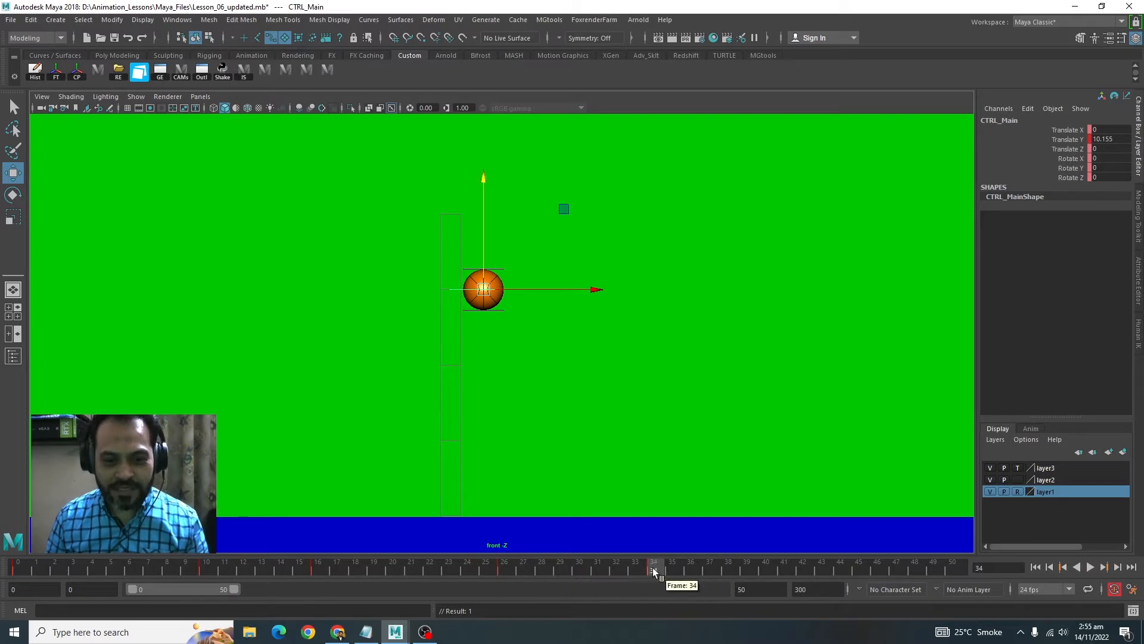
# Key the ball's held height at frame 39 and return the ball to Translate Y 0 at frame 47.
pyautogui.moveTo(669, 570); pyautogui.dragTo(899, 568)
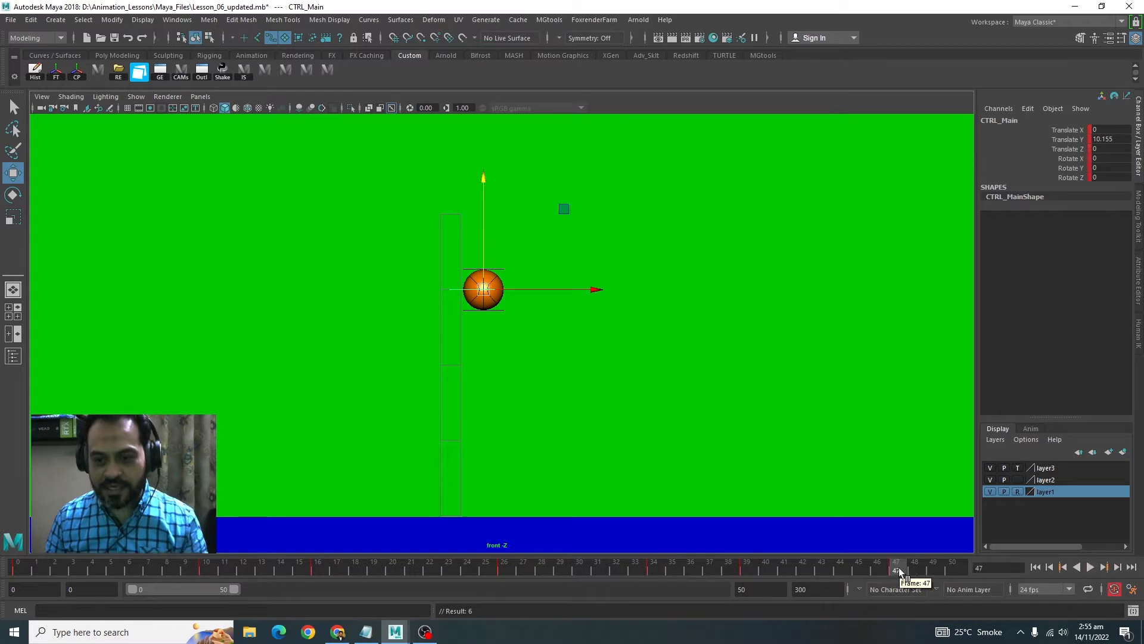
pyautogui.click(1112, 139)
pyautogui.write('0')
pyautogui.press('Return')
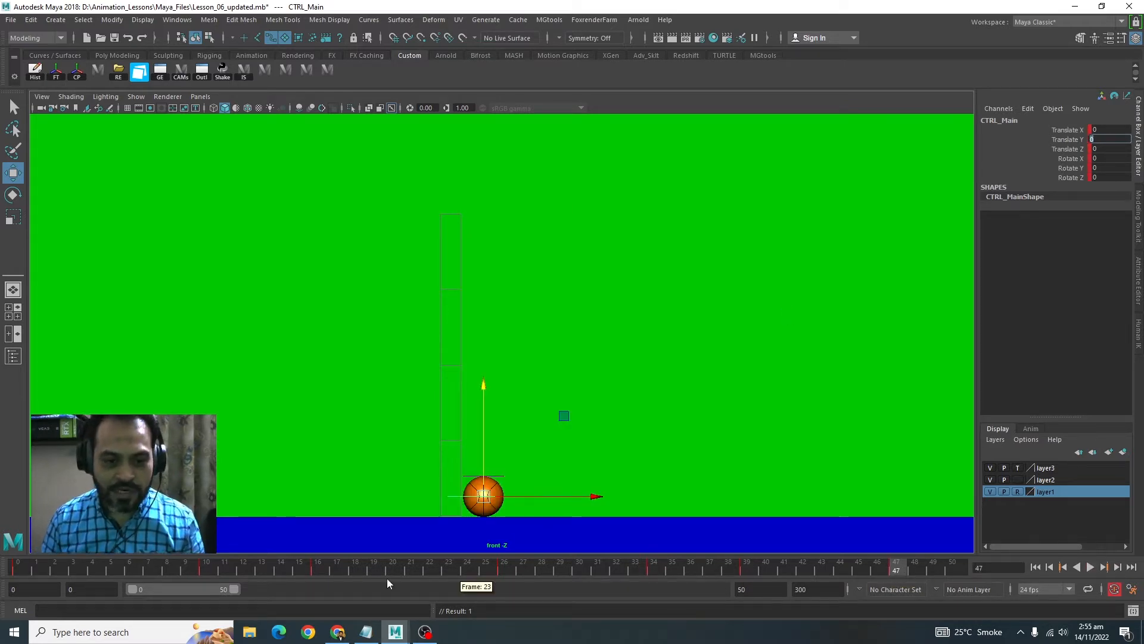
# Scrub the second bounce up to frame 47 and extend the playback range to end at frame 80.
pyautogui.moveTo(421, 567); pyautogui.dragTo(898, 567)
pyautogui.click(754, 589)
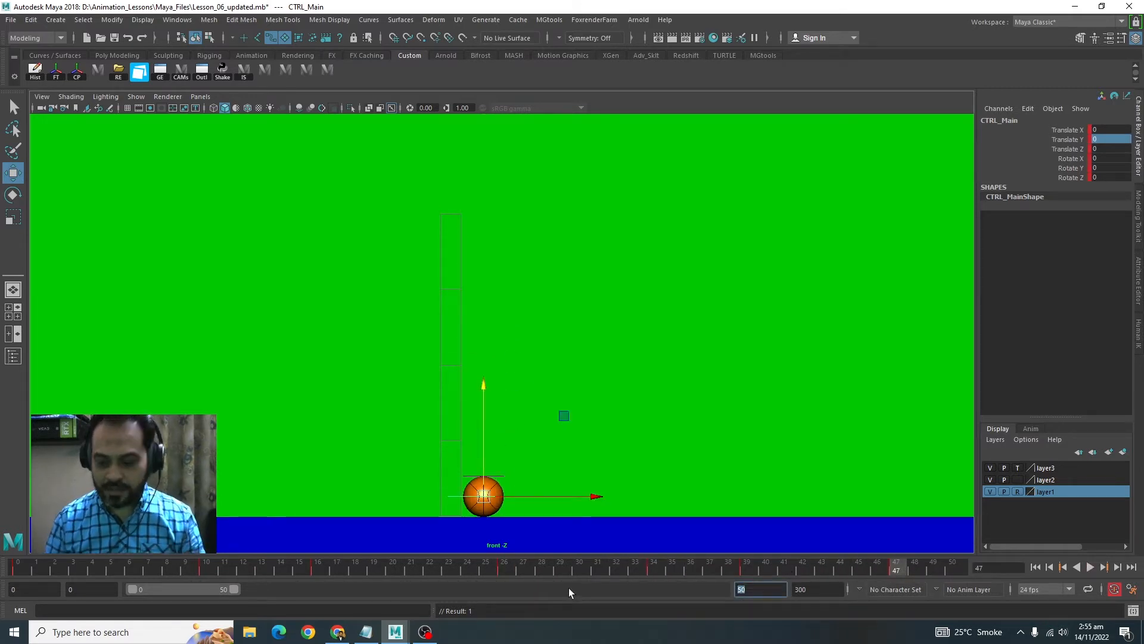
pyautogui.write('80')
pyautogui.press('Return')
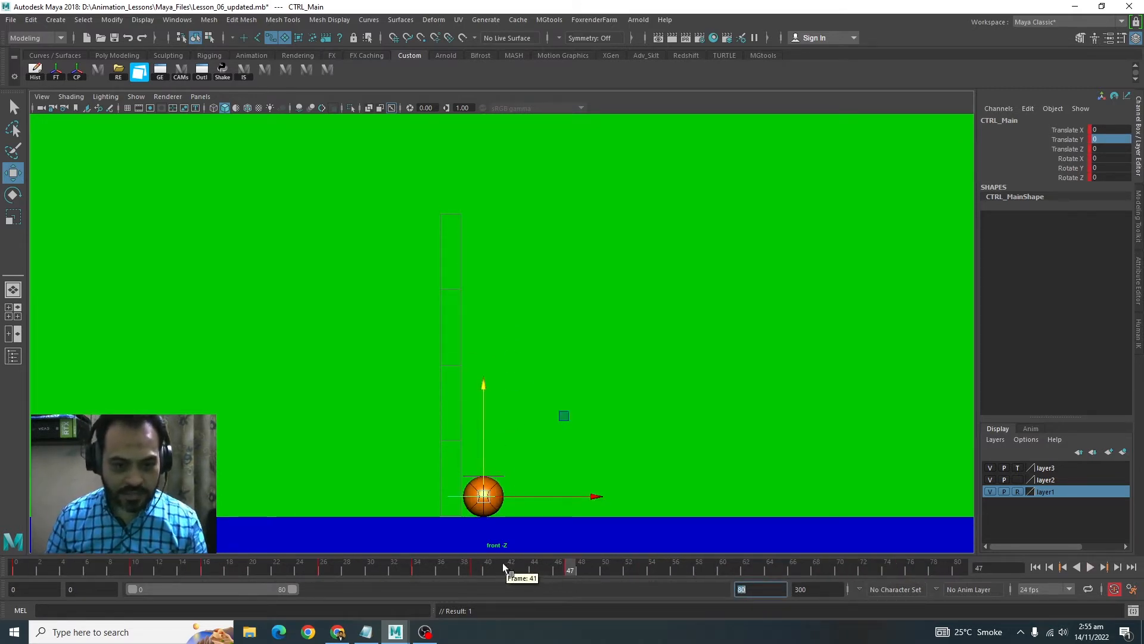
# Go to frame 39, switch the column's layer from Template back to normal, and select the column.
pyautogui.click(452, 287)
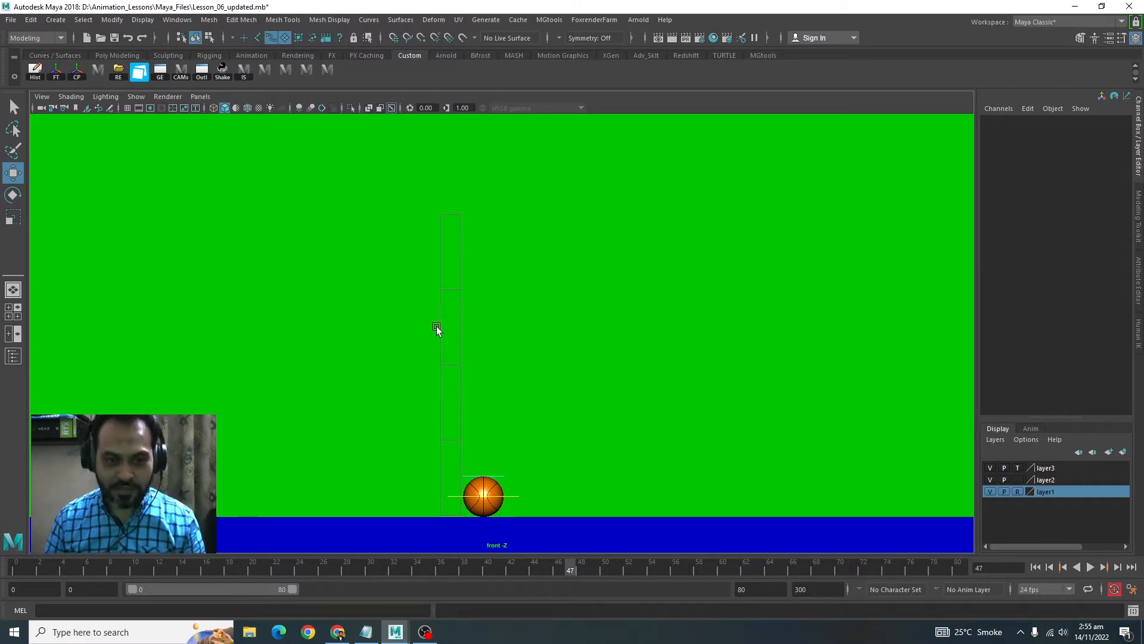
pyautogui.click(513, 497)
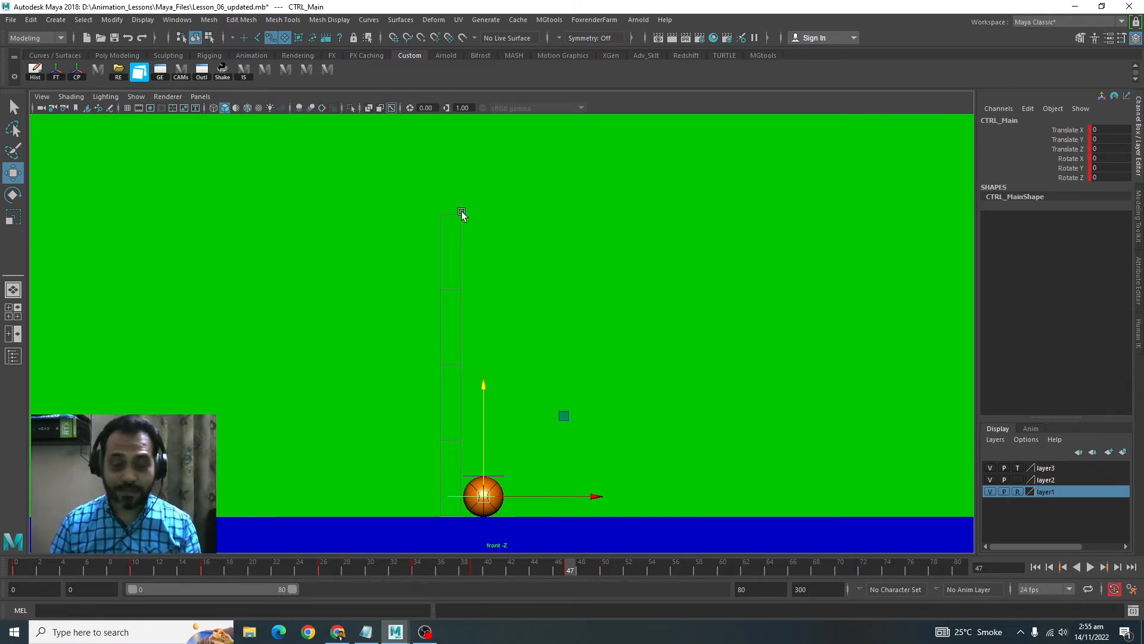
pyautogui.click(478, 571)
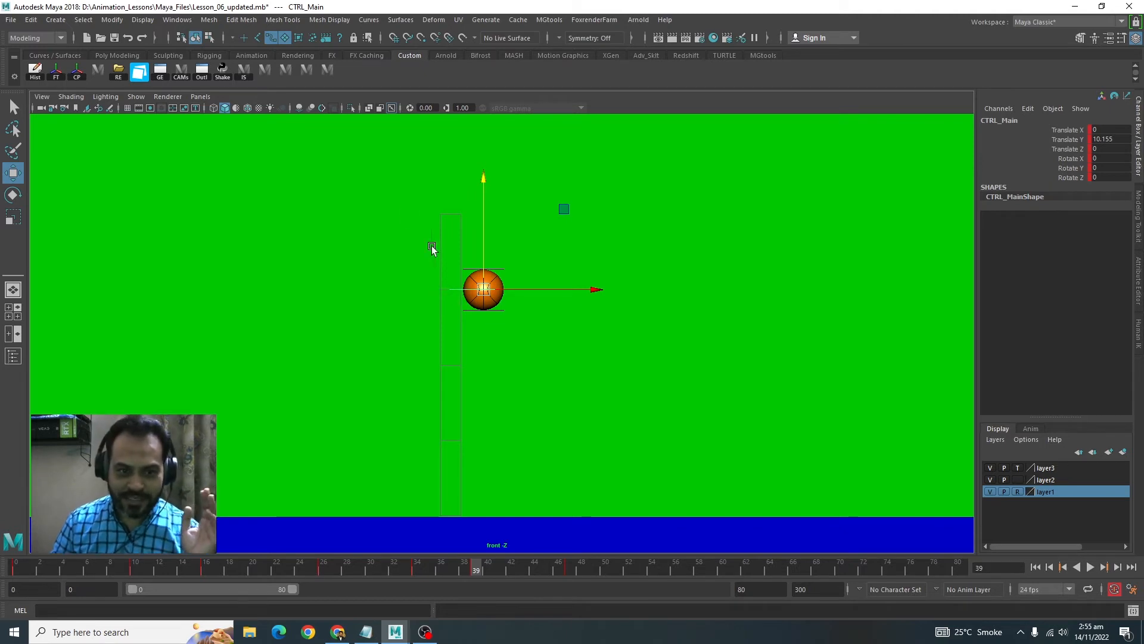
pyautogui.click(1017, 468)
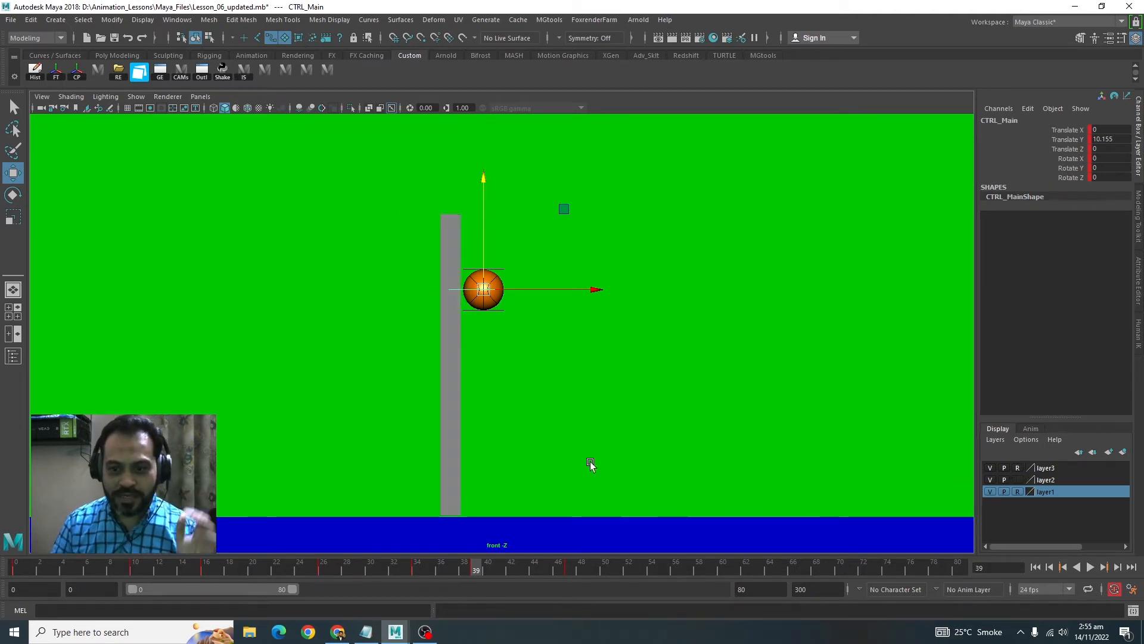
pyautogui.click(459, 360)
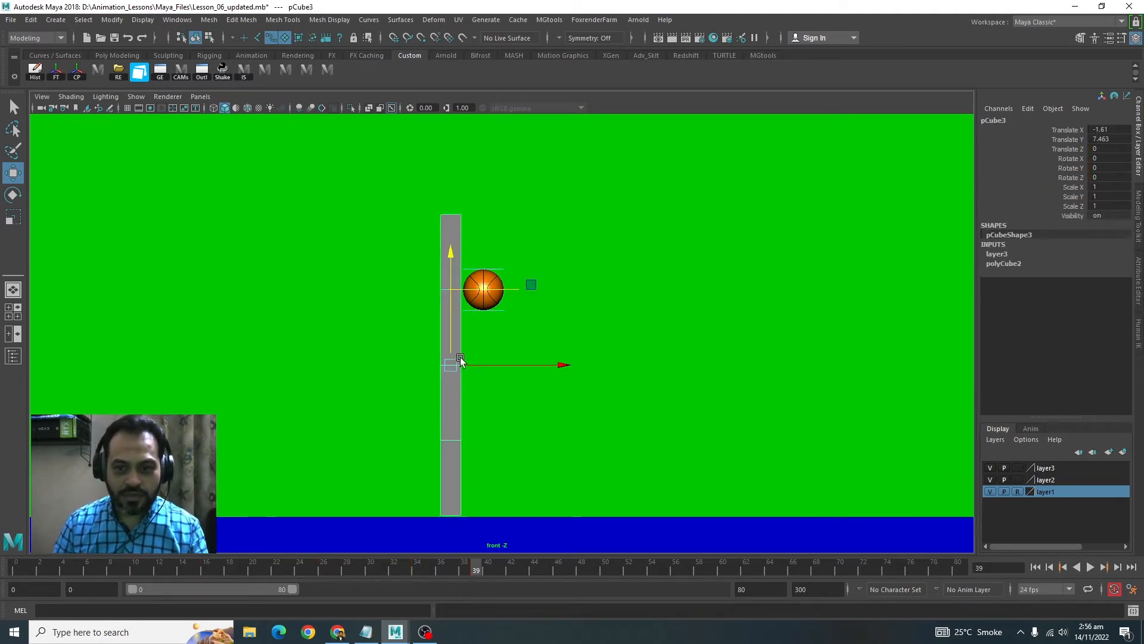
# Shorten the column to Scale Y 0.756 and lower it to Translate Y 5.619, matching its top to the ball's second peak.
pyautogui.press('e')
pyautogui.press('r')
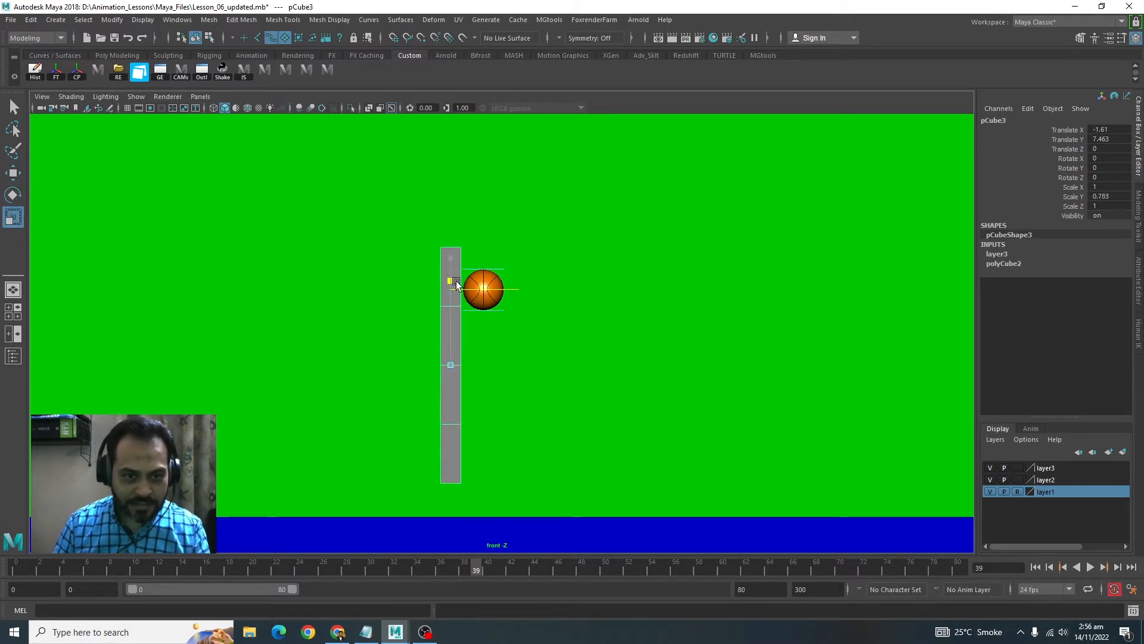
pyautogui.moveTo(452, 310); pyautogui.dragTo(452, 319)
pyautogui.press('e')
pyautogui.press('r')
pyautogui.press('w')
pyautogui.press('e')
pyautogui.press('r')
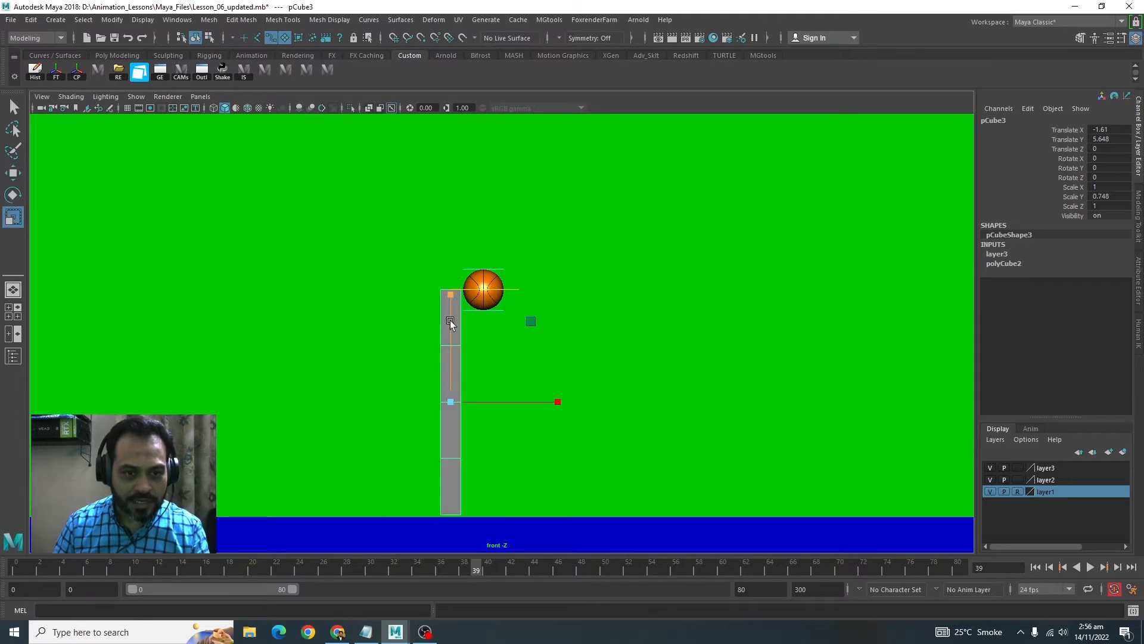
pyautogui.moveTo(448, 319); pyautogui.dragTo(451, 328)
pyautogui.press('w')
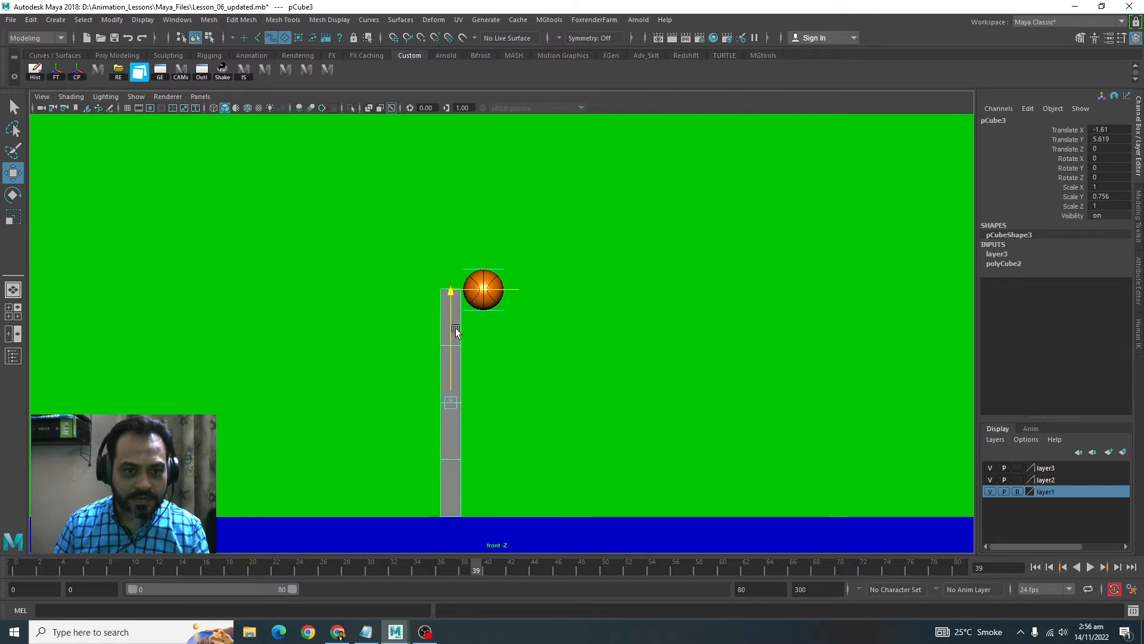
# Select the ball's control, scrub the second bounce to frame 47, and set the column's layer3 back to Template display.
pyautogui.click(519, 291)
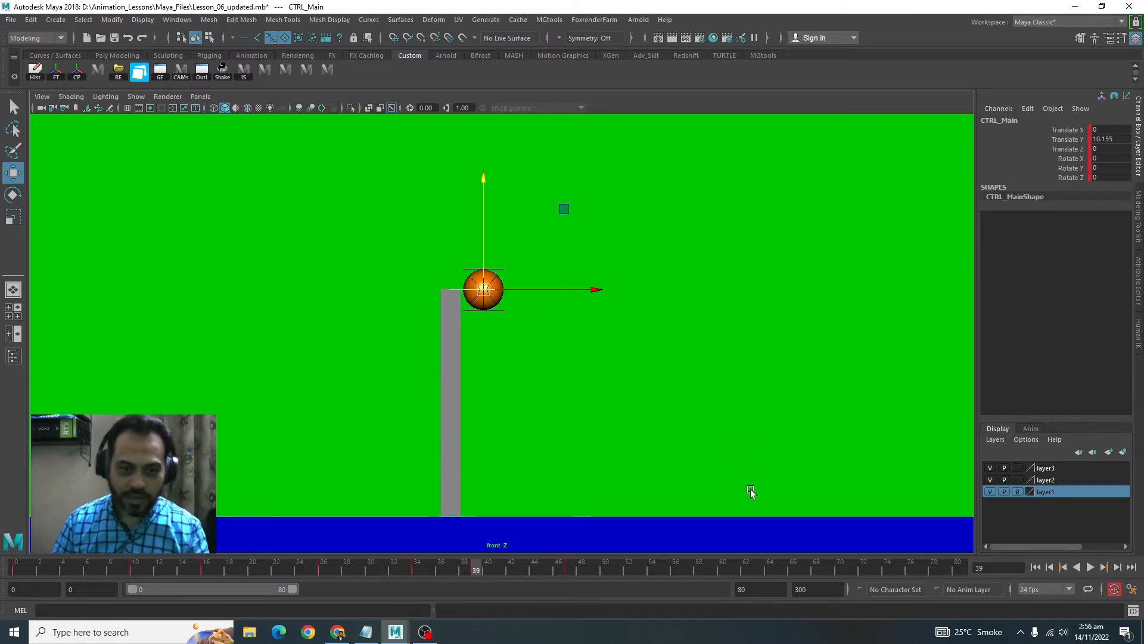
pyautogui.moveTo(373, 563); pyautogui.dragTo(569, 574)
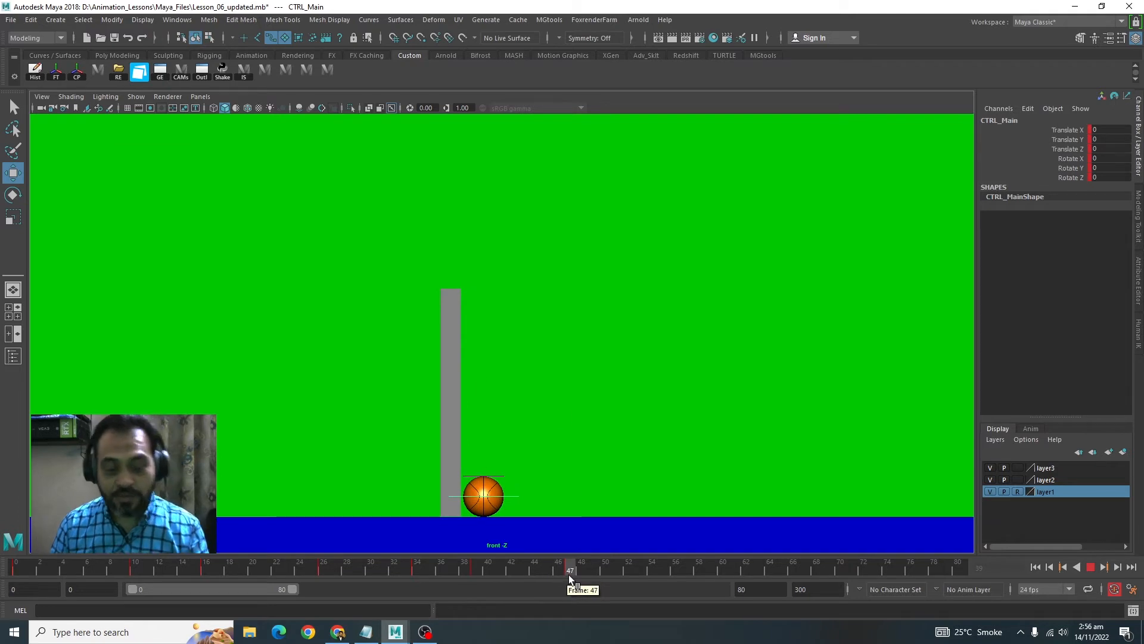
pyautogui.click(1018, 468)
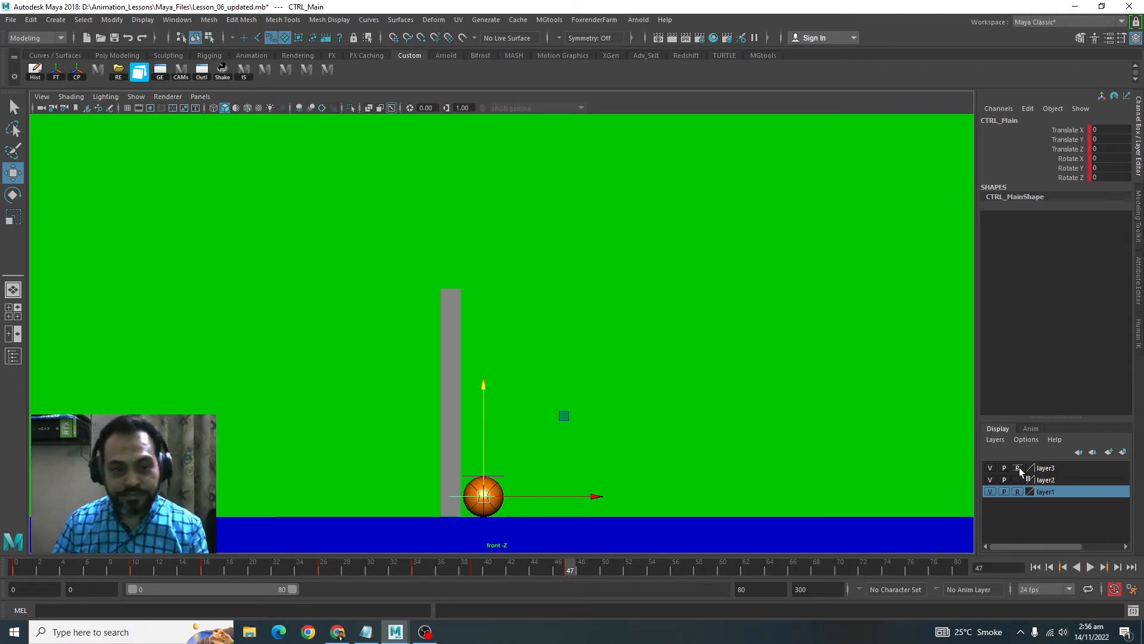
pyautogui.click(1018, 468)
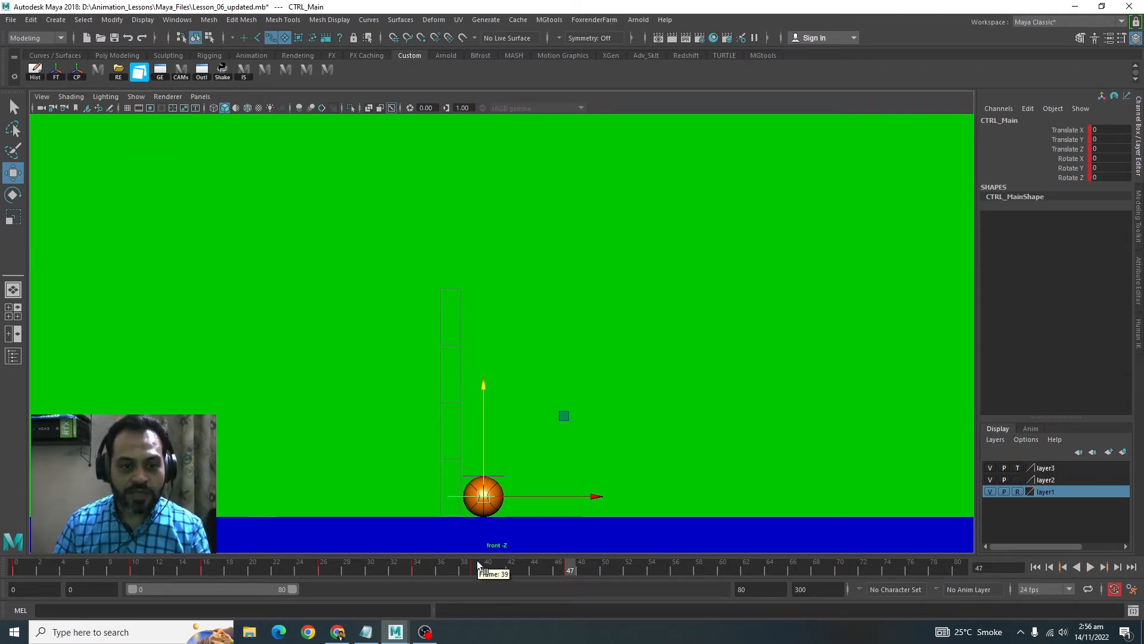
# Raise the ball to Translate Y 7.404 at frame 54 to set the third bounce's peak.
pyautogui.hotkey('alt', 'v')
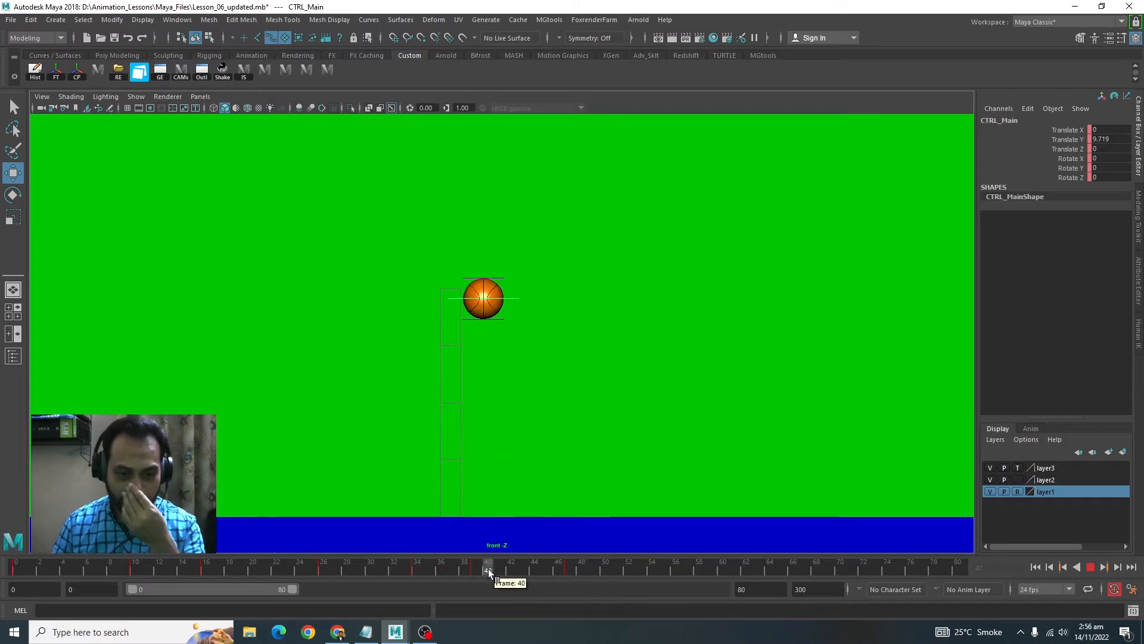
pyautogui.moveTo(488, 568); pyautogui.dragTo(567, 574)
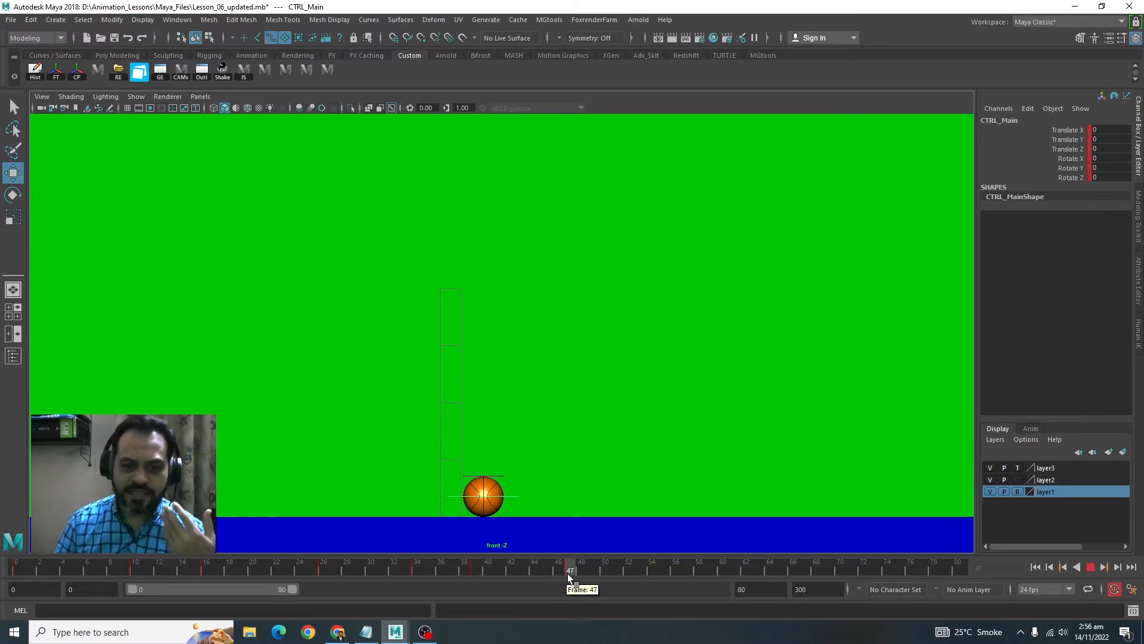
pyautogui.moveTo(574, 573); pyautogui.dragTo(651, 573)
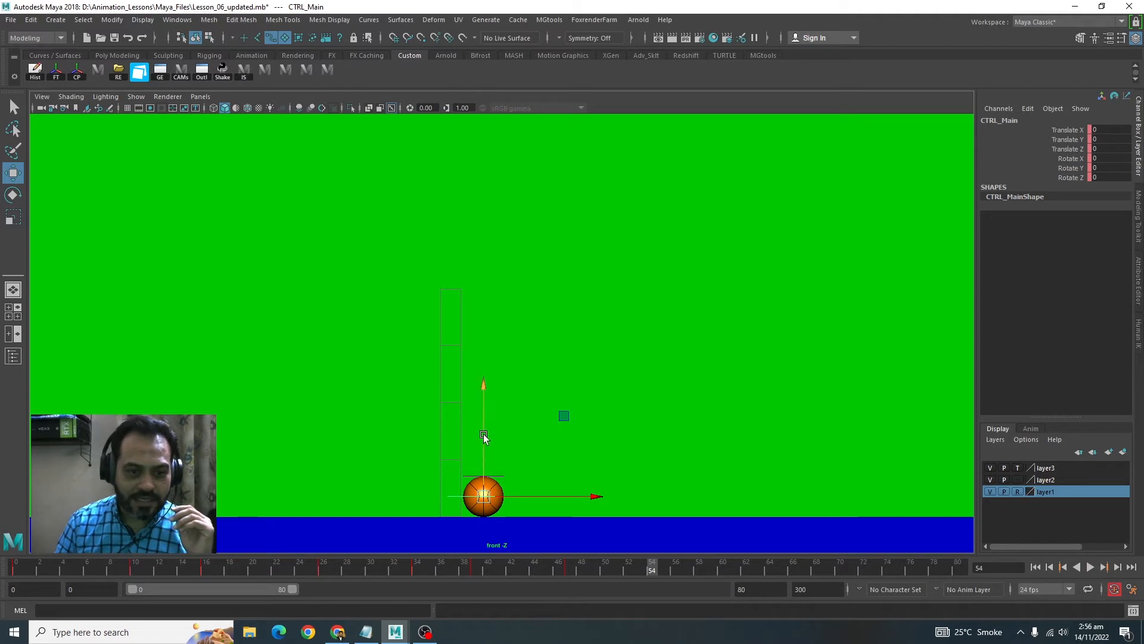
pyautogui.moveTo(484, 437); pyautogui.dragTo(479, 284)
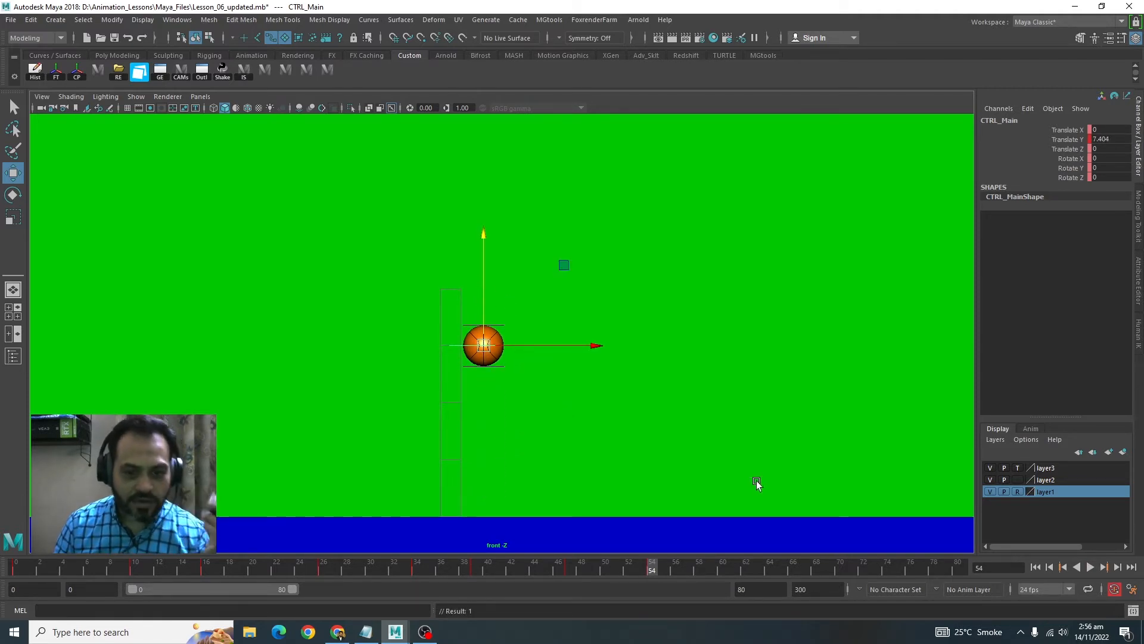
# Key the ball's held height at frame 58 and return the ball to Translate Y 0 at frame 65.
pyautogui.moveTo(655, 571); pyautogui.dragTo(699, 570)
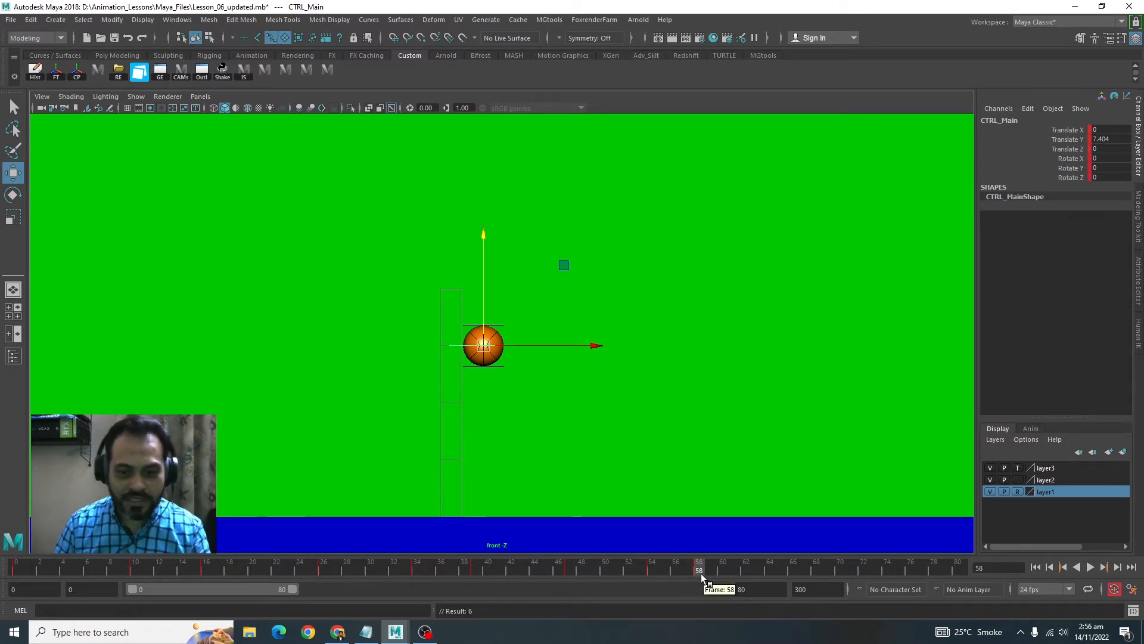
pyautogui.moveTo(698, 571); pyautogui.dragTo(722, 569)
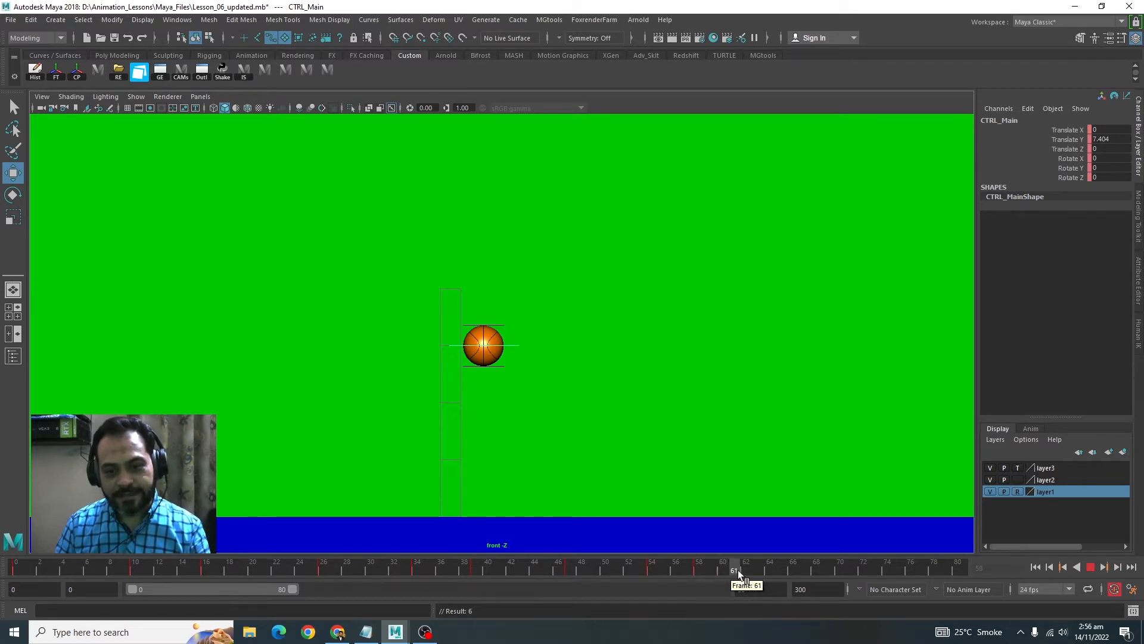
pyautogui.click(1114, 139)
pyautogui.write('0')
pyautogui.press('Return')
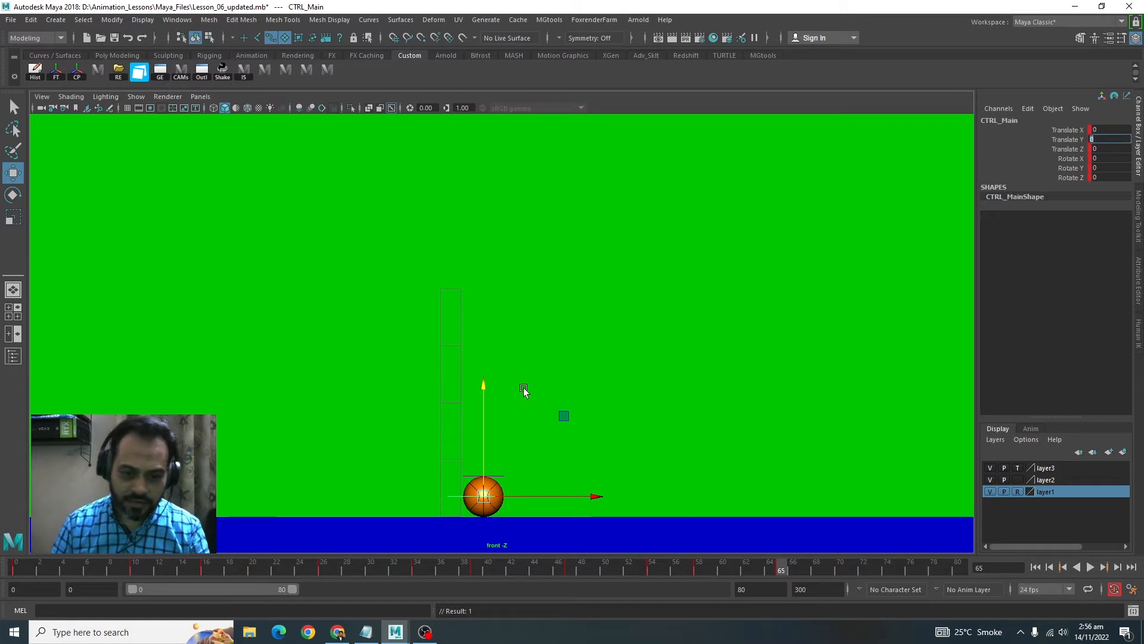
# Scrub the third bounce up to frame 65 and shorten the reference column to match the top of the ball's third peak.
pyautogui.click(635, 563)
pyautogui.moveTo(636, 563); pyautogui.dragTo(786, 575)
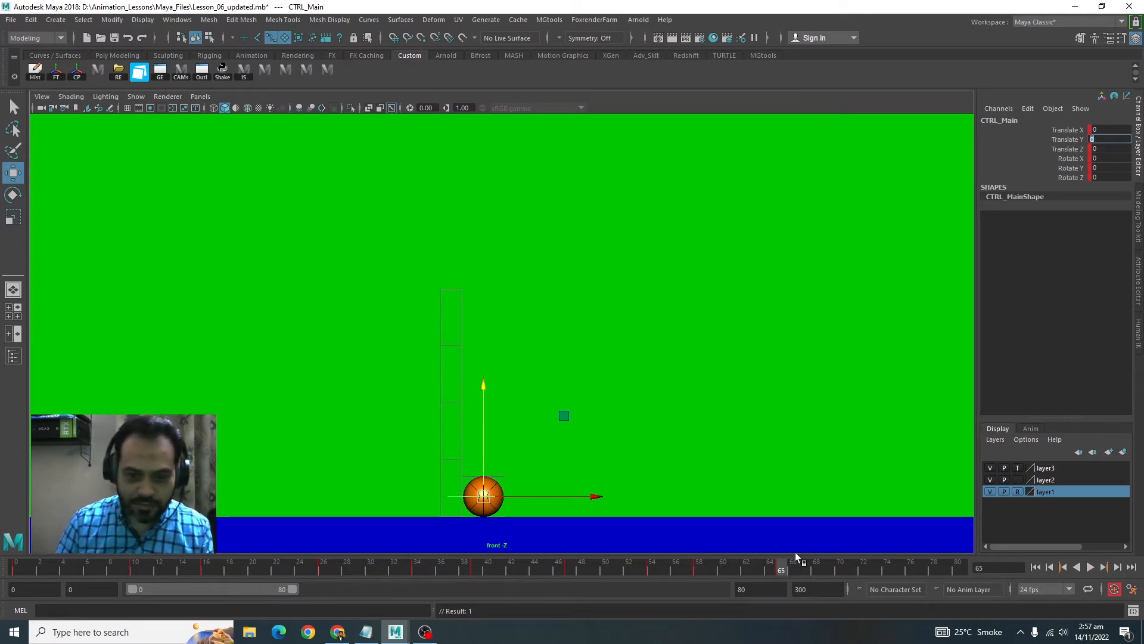
pyautogui.click(654, 569)
pyautogui.click(787, 572)
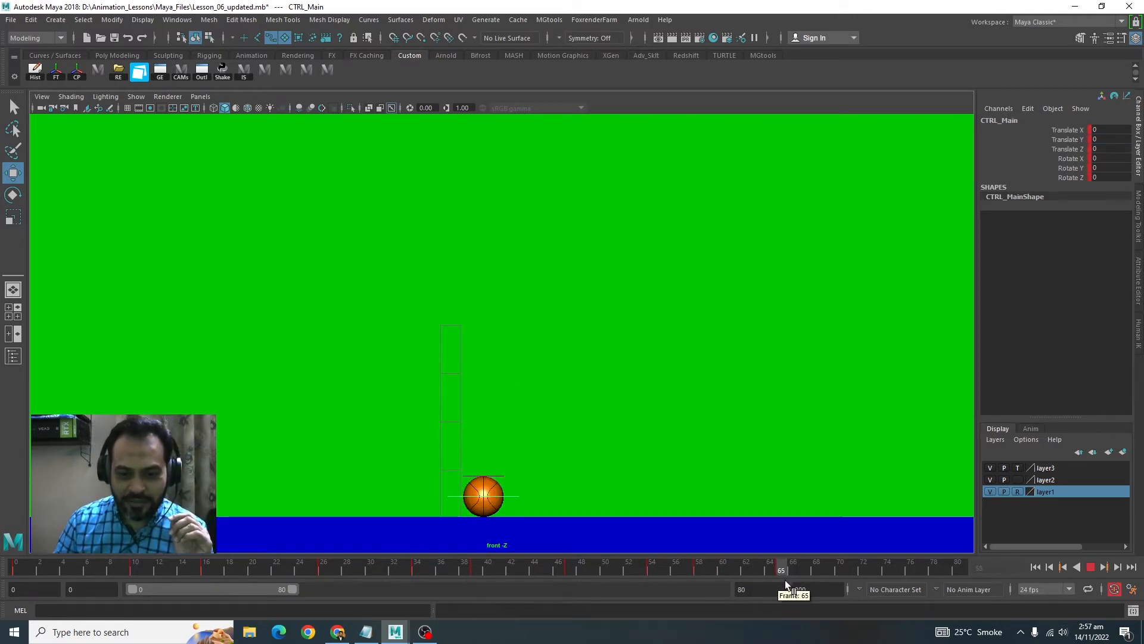
# Raise the ball to Translate Y 6.029 and key it at frame 71, holding the same height at frame 75.
pyautogui.click(809, 581)
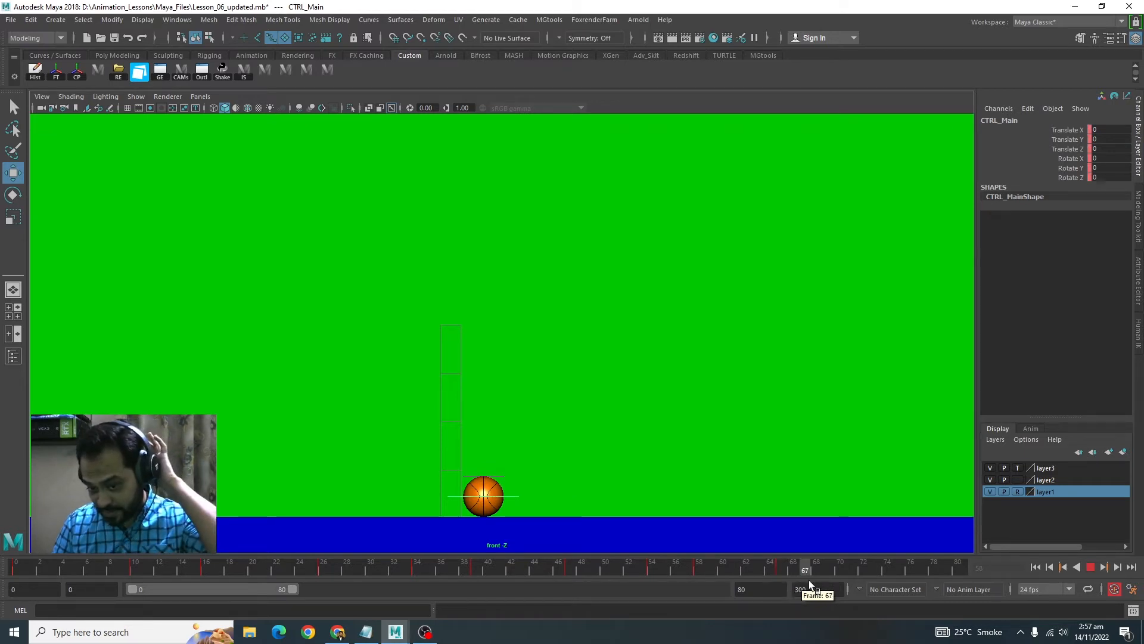
pyautogui.moveTo(824, 580); pyautogui.dragTo(852, 579)
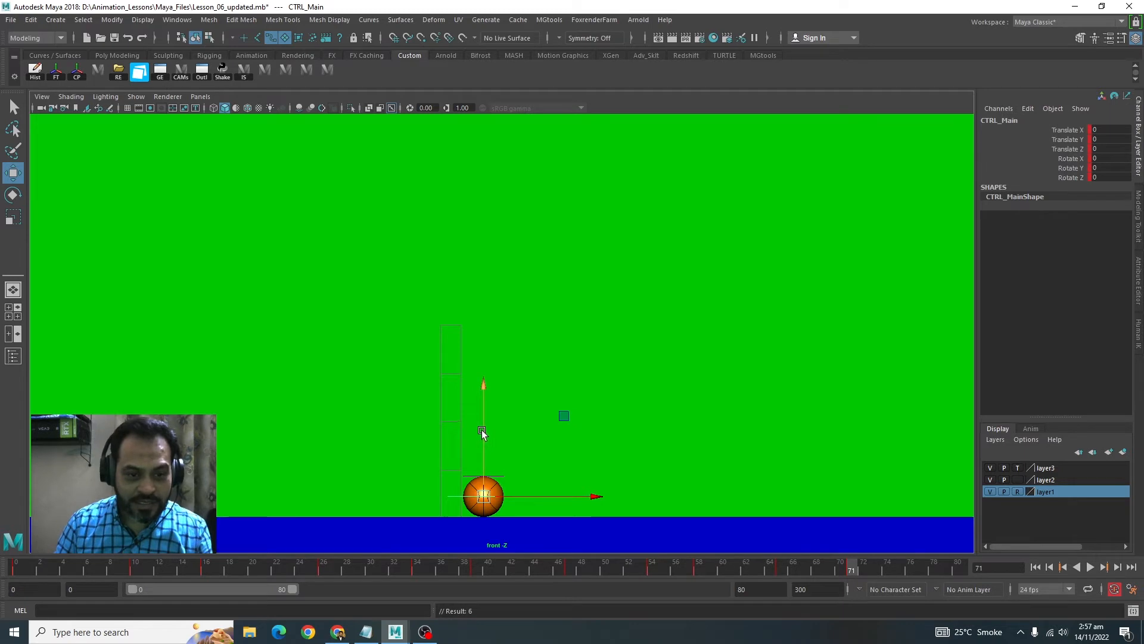
pyautogui.moveTo(483, 430); pyautogui.dragTo(482, 310)
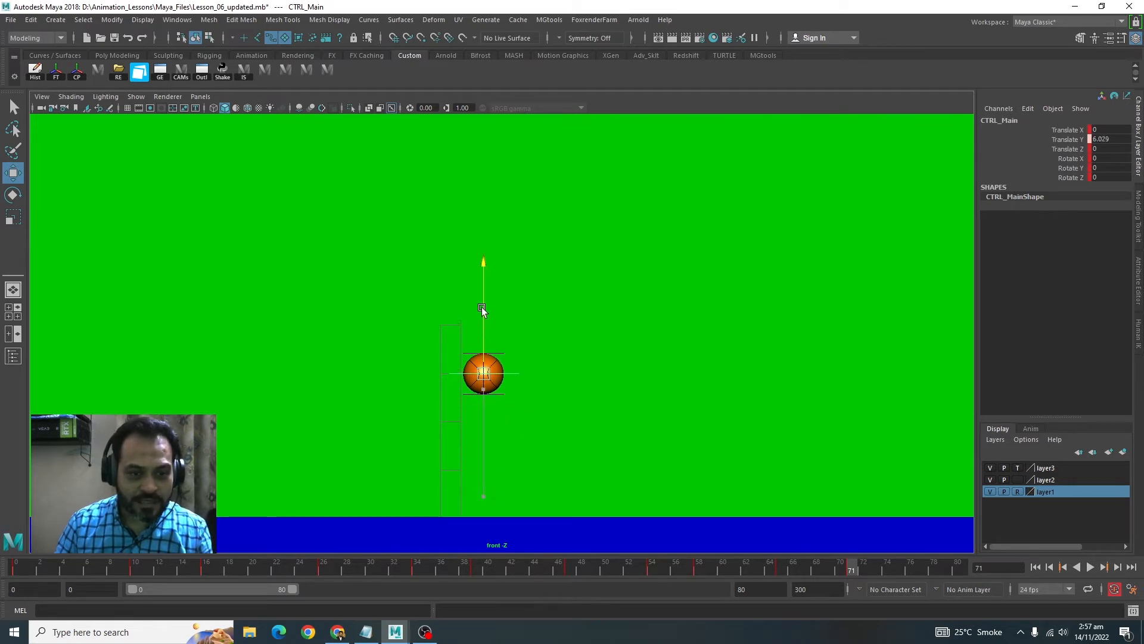
pyautogui.press('s')
pyautogui.moveTo(853, 566); pyautogui.dragTo(898, 567)
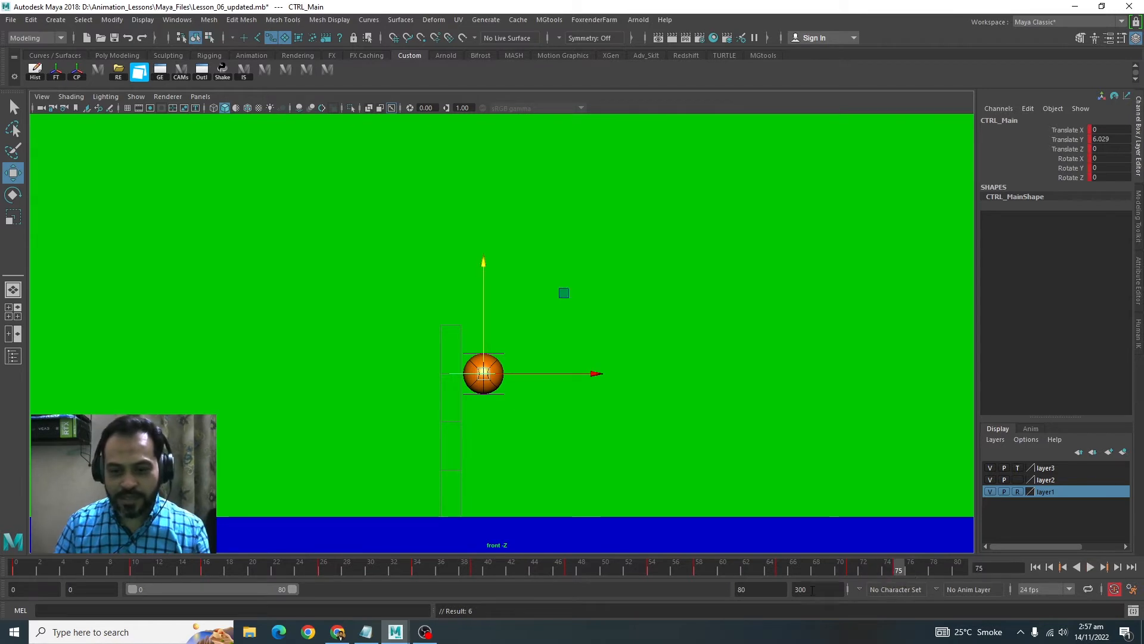
# Extend the playback range to end at frame 81 and key the ball at Translate Y 0 on frame 81.
pyautogui.doubleClick(780, 588)
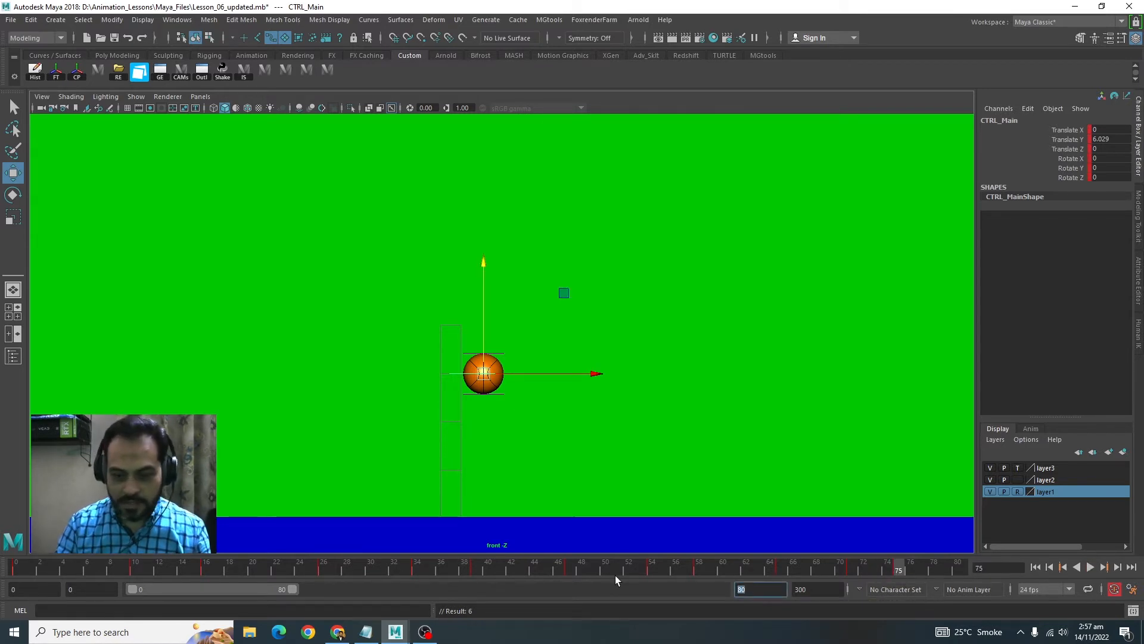
pyautogui.write('81')
pyautogui.press('Return')
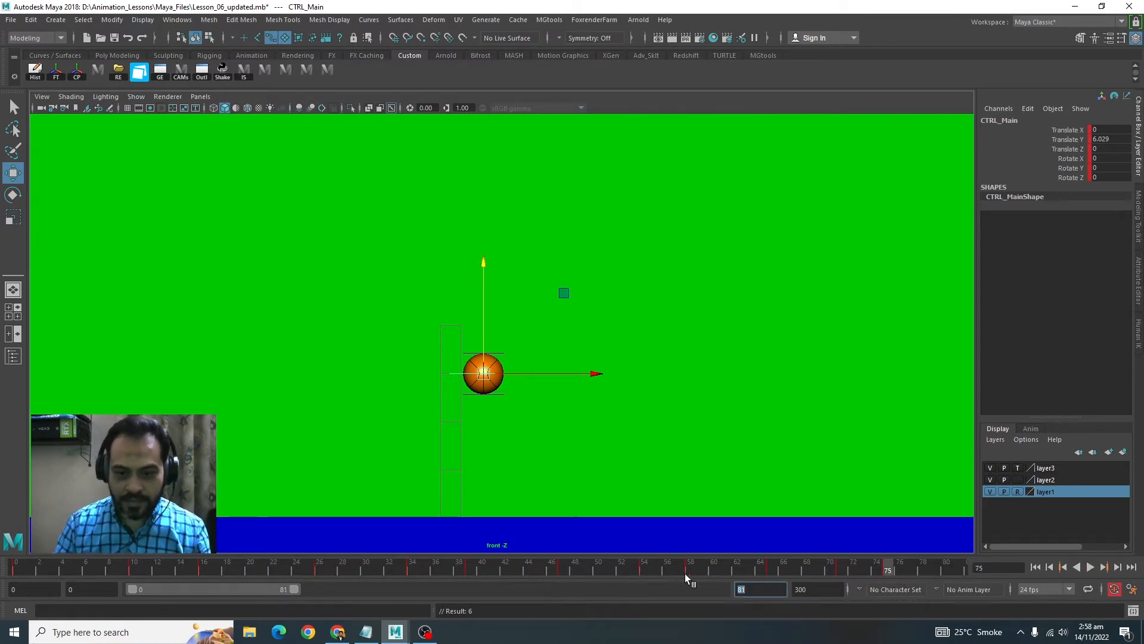
pyautogui.click(957, 566)
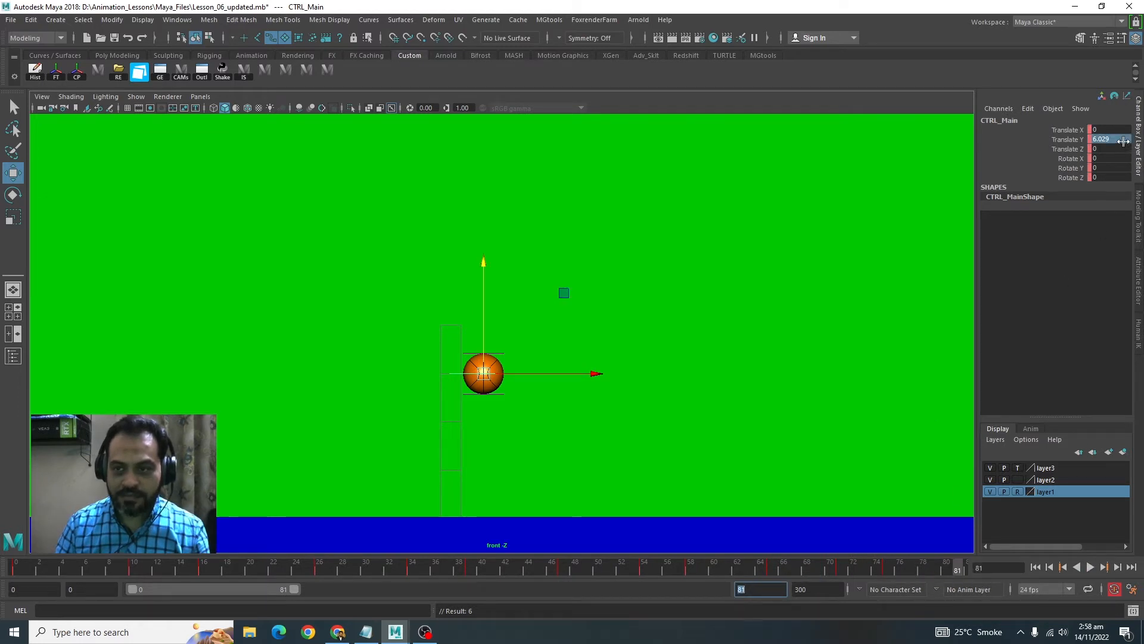
pyautogui.write('0')
pyautogui.press('Return')
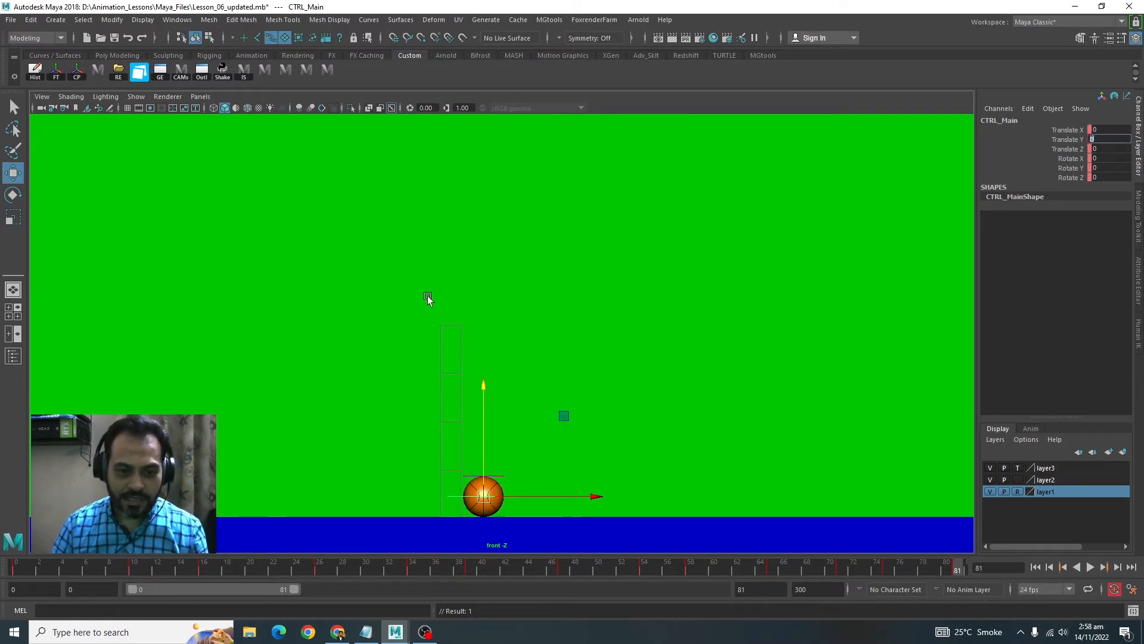
pyautogui.press('s')
# Play the bounce animation from frame 0 and check how the ball moves through its peaks.
pyautogui.moveTo(458, 567); pyautogui.dragTo(14, 566)
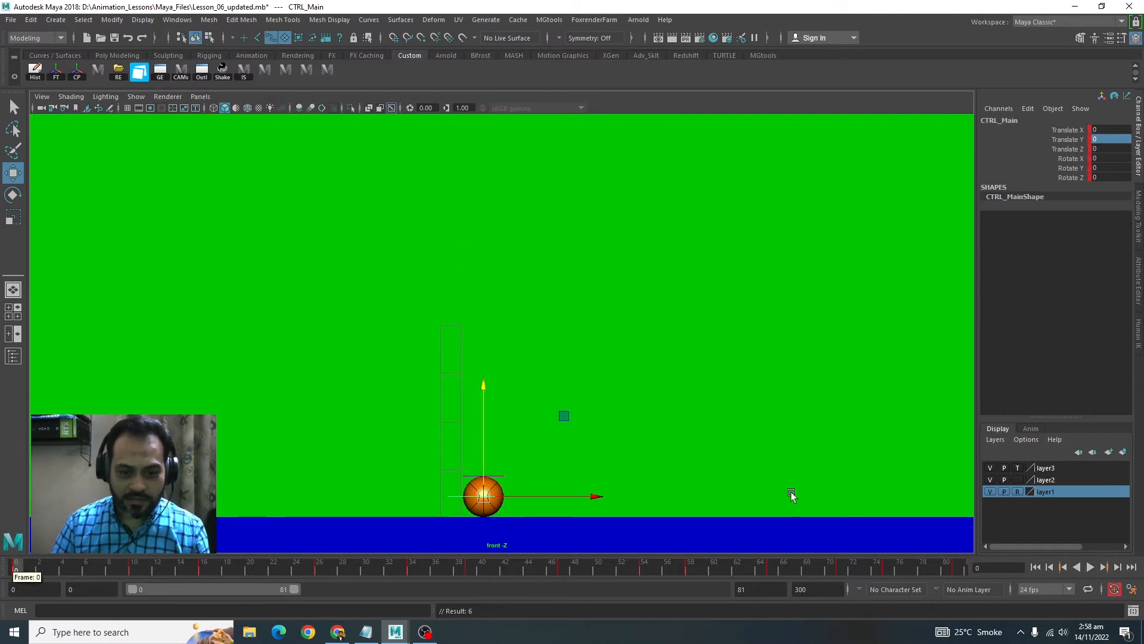
pyautogui.click(1090, 567)
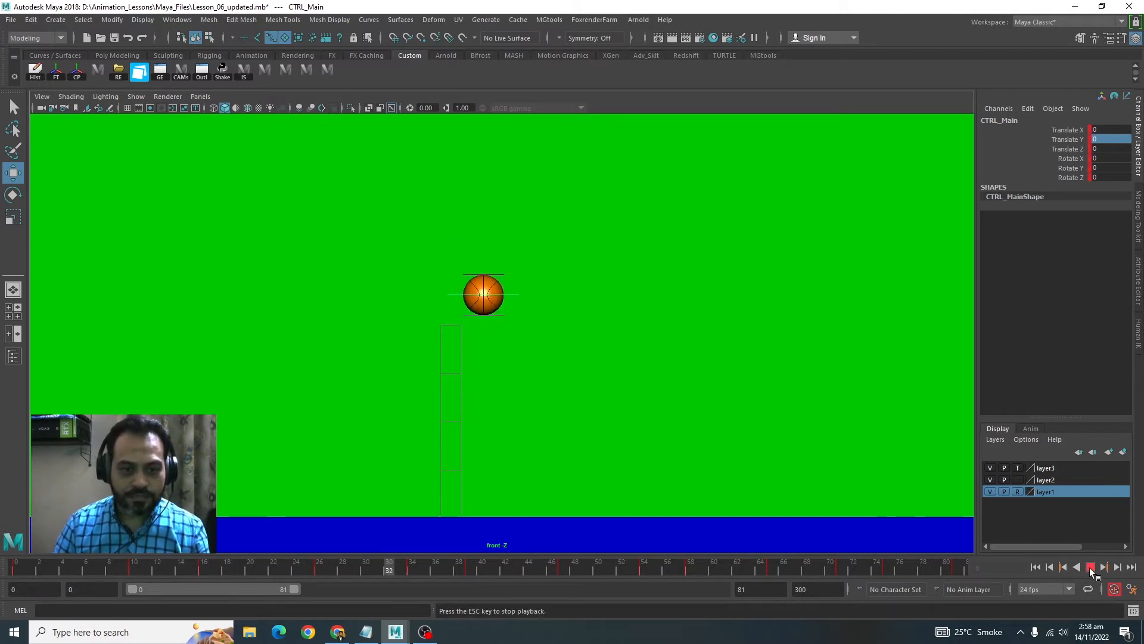
pyautogui.click(1090, 567)
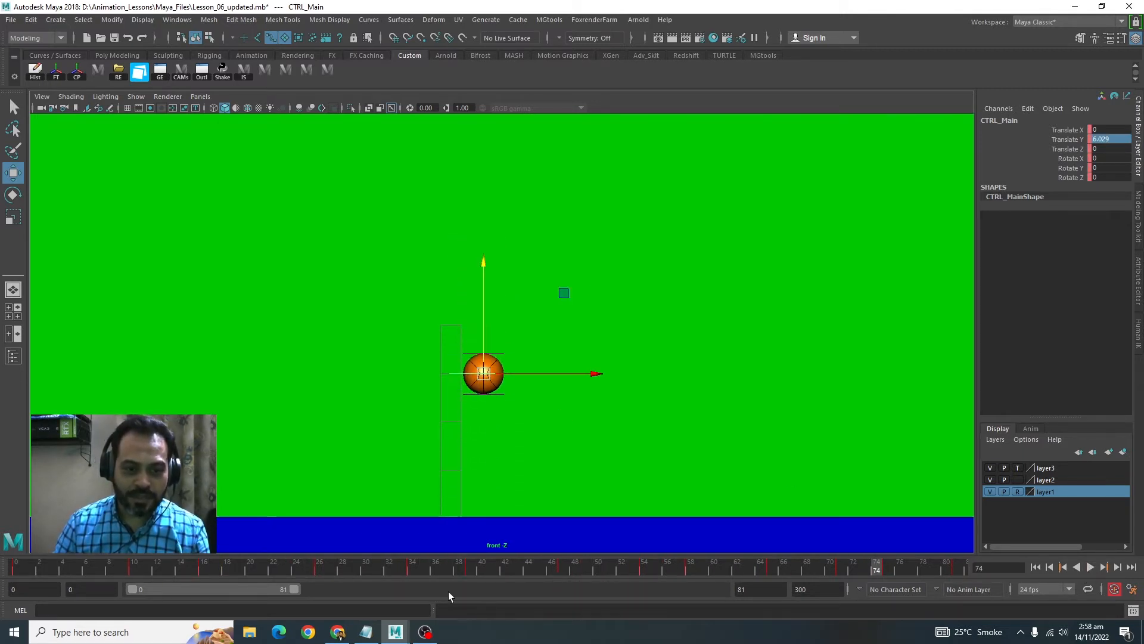
pyautogui.hotkey('alt', 'v')
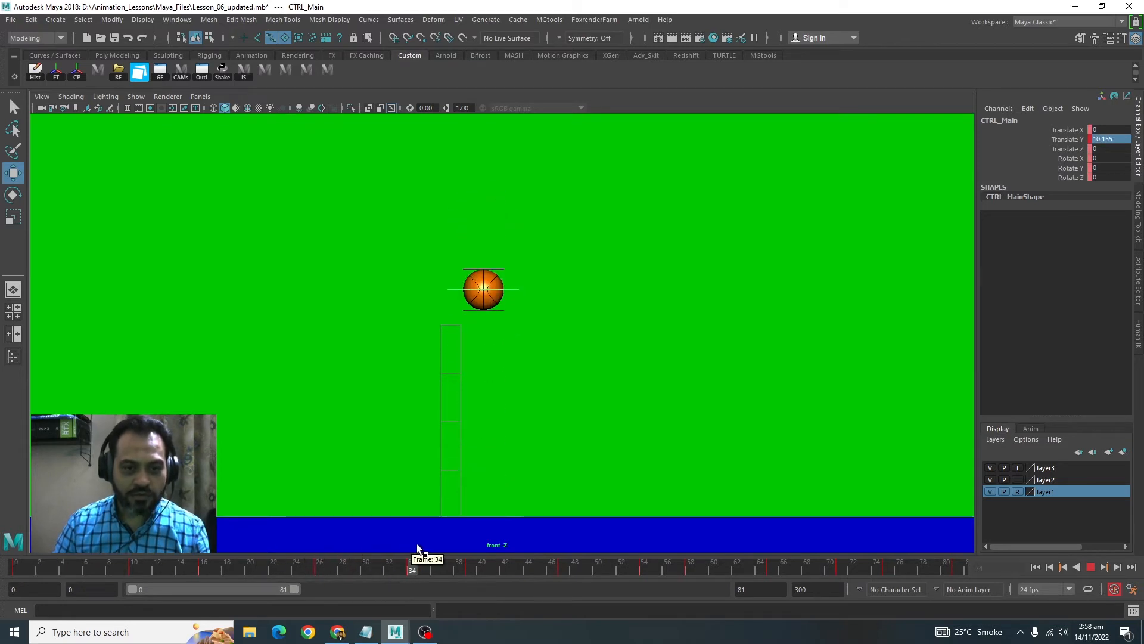
pyautogui.hotkey('alt', 'v')
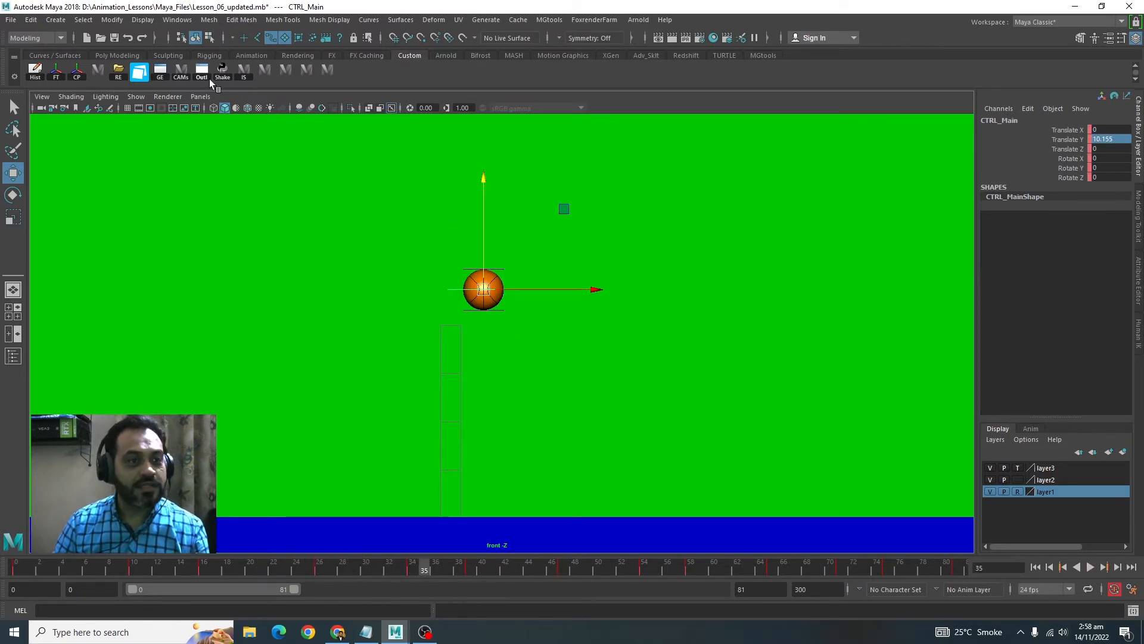
# Open the Graph Editor and bow the flat Translate Y segment of the second peak, frames 34 to 39, slightly upward using its tangents.
pyautogui.click(161, 74)
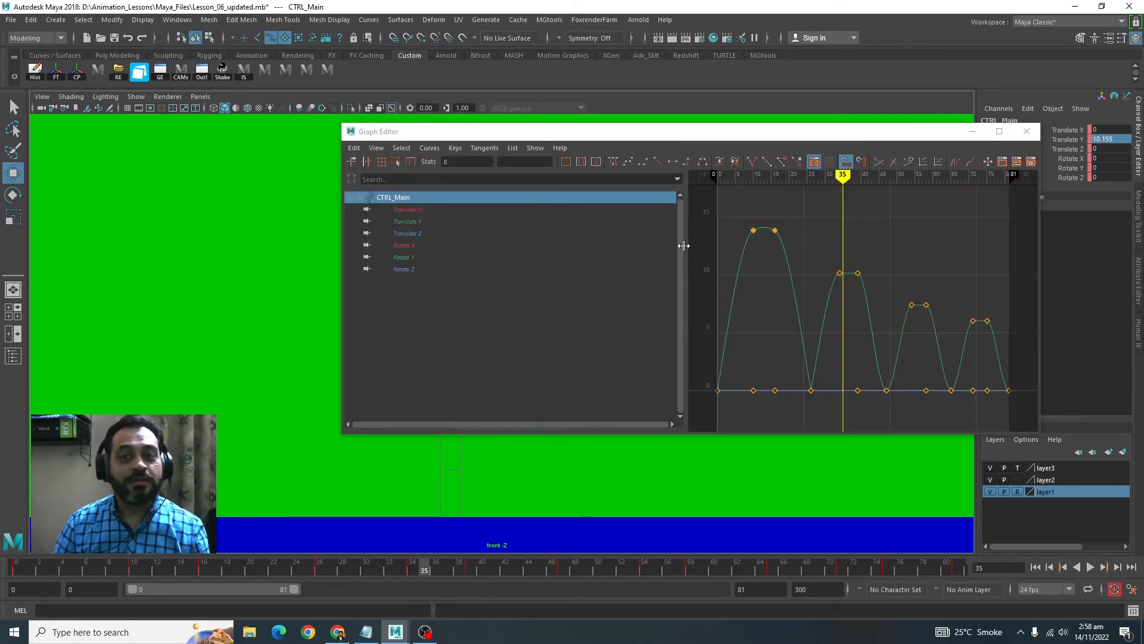
pyautogui.moveTo(821, 238); pyautogui.dragTo(895, 292)
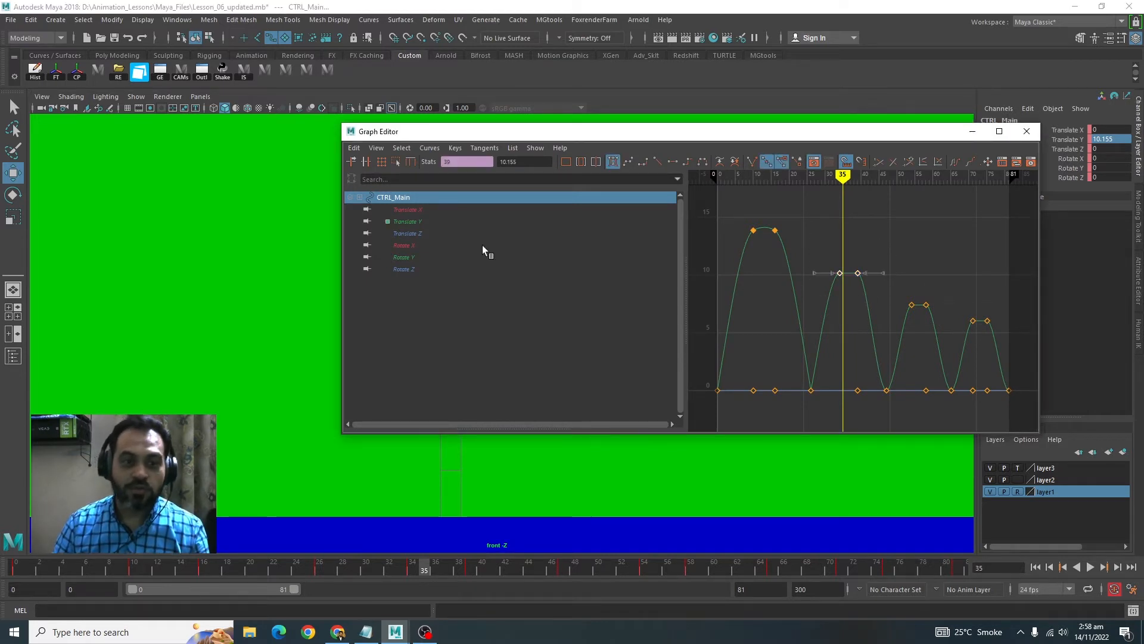
pyautogui.click(424, 224)
pyautogui.press('f')
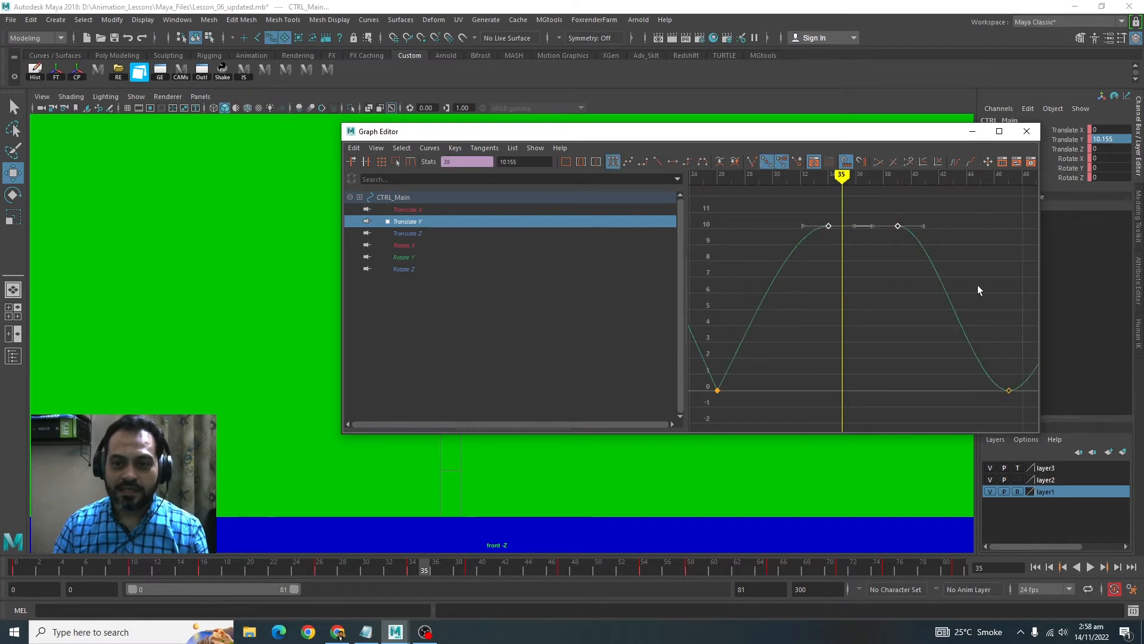
pyautogui.scroll(5, 849, 310)
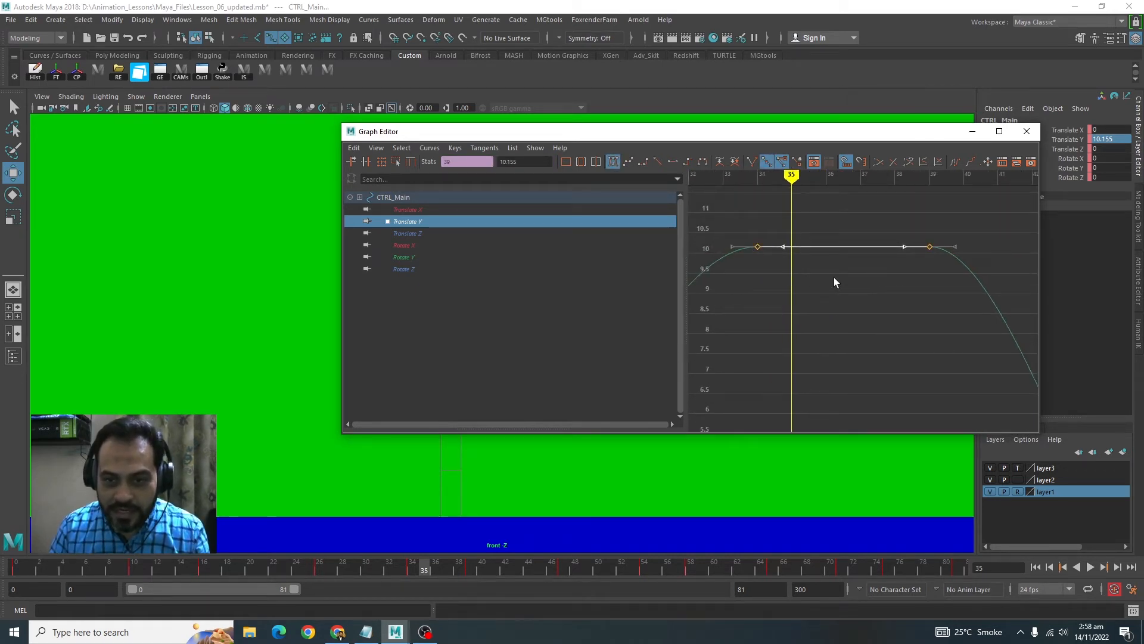
pyautogui.moveTo(834, 277); pyautogui.dragTo(831, 271, button='middle')
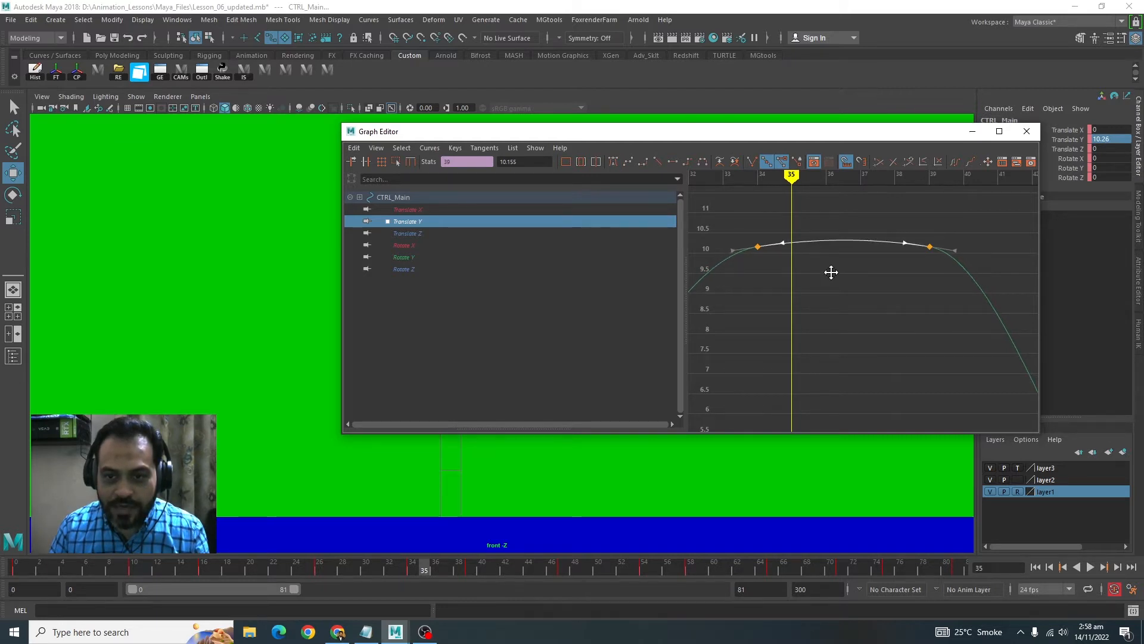
# Bow the flat Translate Y segment of the fourth peak, between frames 71 and 75, slightly upward using its tangents.
pyautogui.keyDown('alt'); pyautogui.moveTo(831, 272); pyautogui.dragTo(859, 342, button='right'); pyautogui.keyUp('alt')
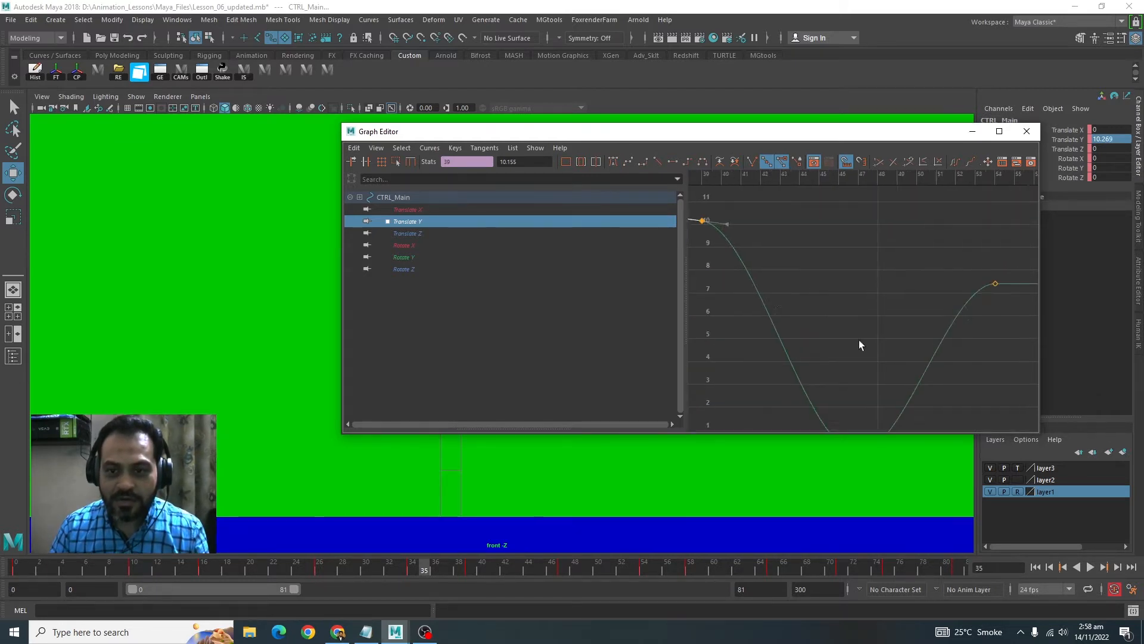
pyautogui.keyDown('alt'); pyautogui.moveTo(859, 342); pyautogui.dragTo(876, 230, button='middle'); pyautogui.keyUp('alt')
pyautogui.click(876, 227)
pyautogui.keyDown('alt'); pyautogui.moveTo(864, 266); pyautogui.dragTo(858, 220, button='right'); pyautogui.keyUp('alt')
pyautogui.keyDown('alt'); pyautogui.moveTo(858, 221); pyautogui.dragTo(853, 293, button='middle'); pyautogui.keyUp('alt')
pyautogui.keyDown('alt'); pyautogui.moveTo(933, 334); pyautogui.dragTo(715, 334, button='middle'); pyautogui.keyUp('alt')
pyautogui.keyDown('alt'); pyautogui.moveTo(805, 347); pyautogui.dragTo(954, 268, button='right'); pyautogui.keyUp('alt')
pyautogui.moveTo(810, 267); pyautogui.dragTo(928, 339)
pyautogui.moveTo(865, 317); pyautogui.dragTo(860, 314, button='middle')
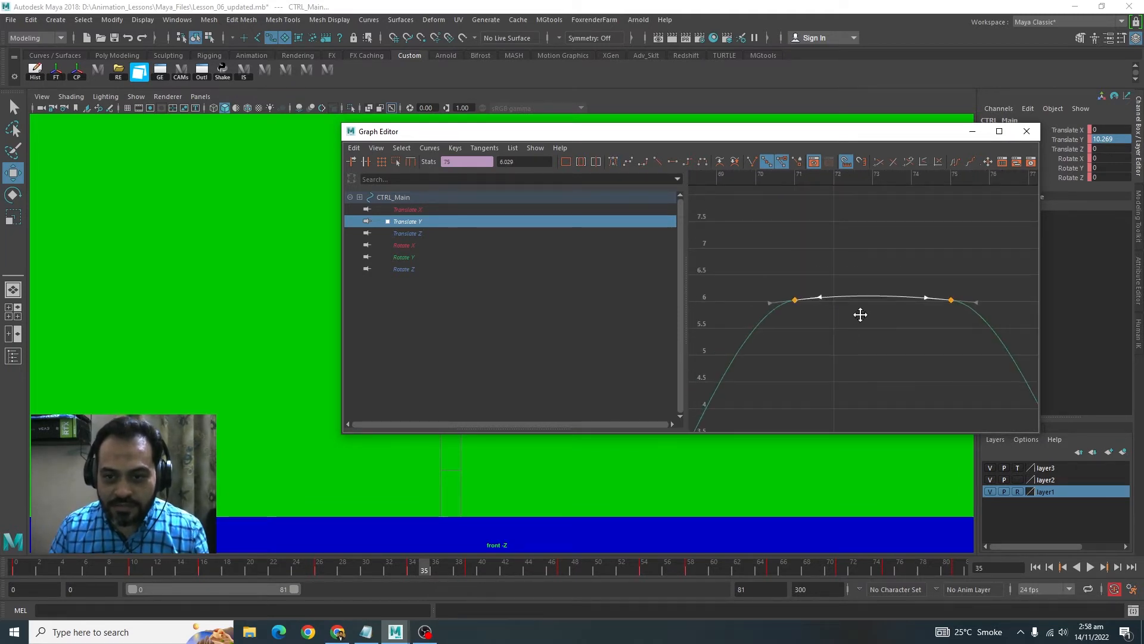
# Minimize the Graph Editor and play the adjusted bounce animation from frame 0.
pyautogui.click(973, 131)
pyautogui.hotkey('alt', 'shift', 'v')
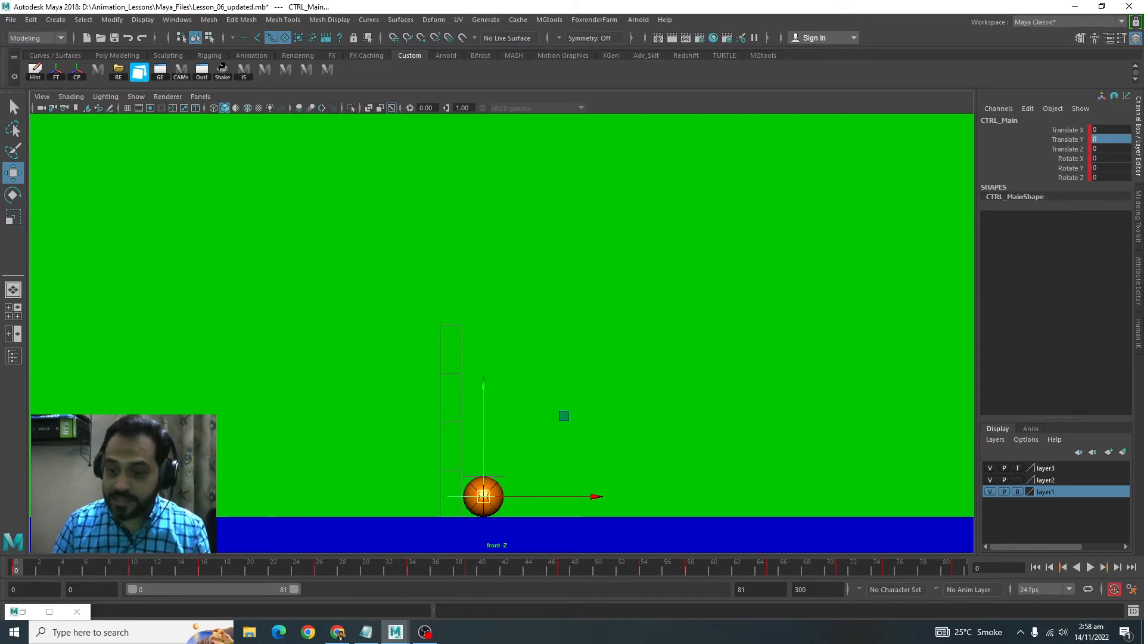
pyautogui.click(1090, 568)
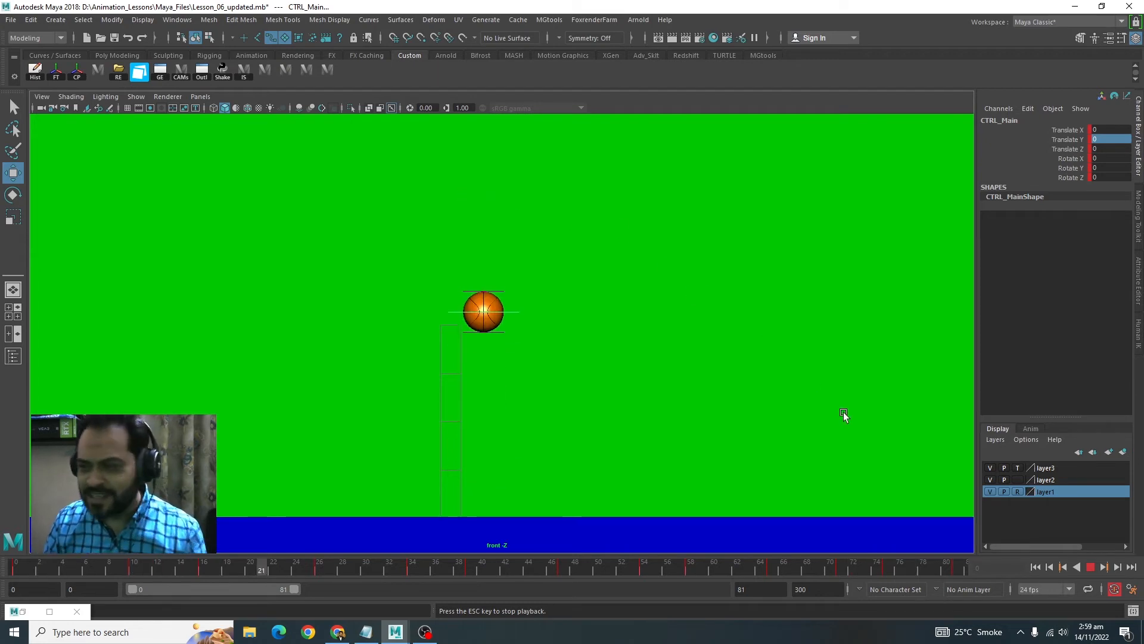
# Stop playback, reopen the Graph Editor and examine the Translate Y tangents at the frame 26 ground contact against the frame 47 contact.
pyautogui.click(1090, 566)
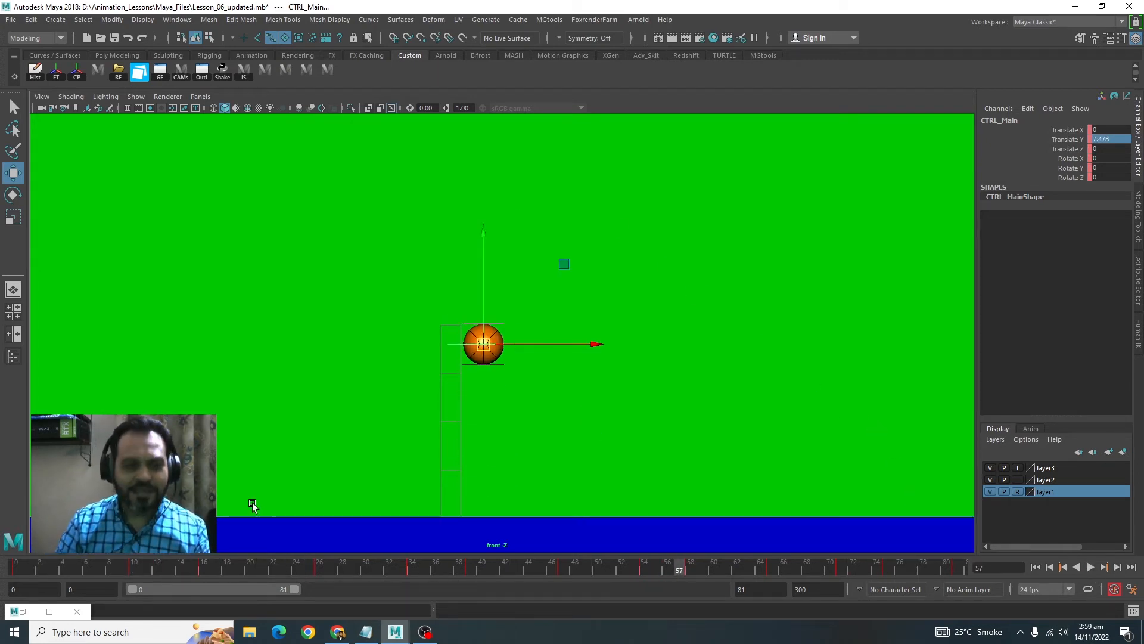
pyautogui.click(23, 610)
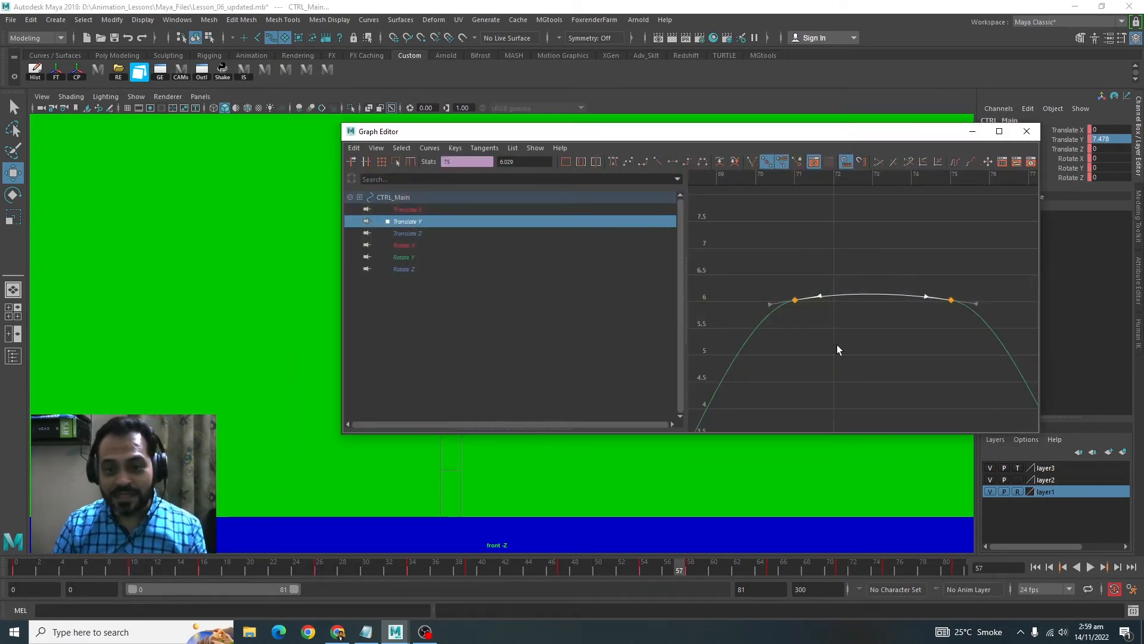
pyautogui.keyDown('alt'); pyautogui.moveTo(840, 350); pyautogui.dragTo(838, 273, button='right'); pyautogui.keyUp('alt')
pyautogui.keyDown('alt'); pyautogui.moveTo(838, 273); pyautogui.dragTo(971, 274, button='middle'); pyautogui.keyUp('alt')
pyautogui.keyDown('alt'); pyautogui.moveTo(972, 274); pyautogui.dragTo(1002, 283, button='right'); pyautogui.keyUp('alt')
pyautogui.keyDown('alt'); pyautogui.moveTo(820, 327); pyautogui.dragTo(945, 332, button='middle'); pyautogui.keyUp('alt')
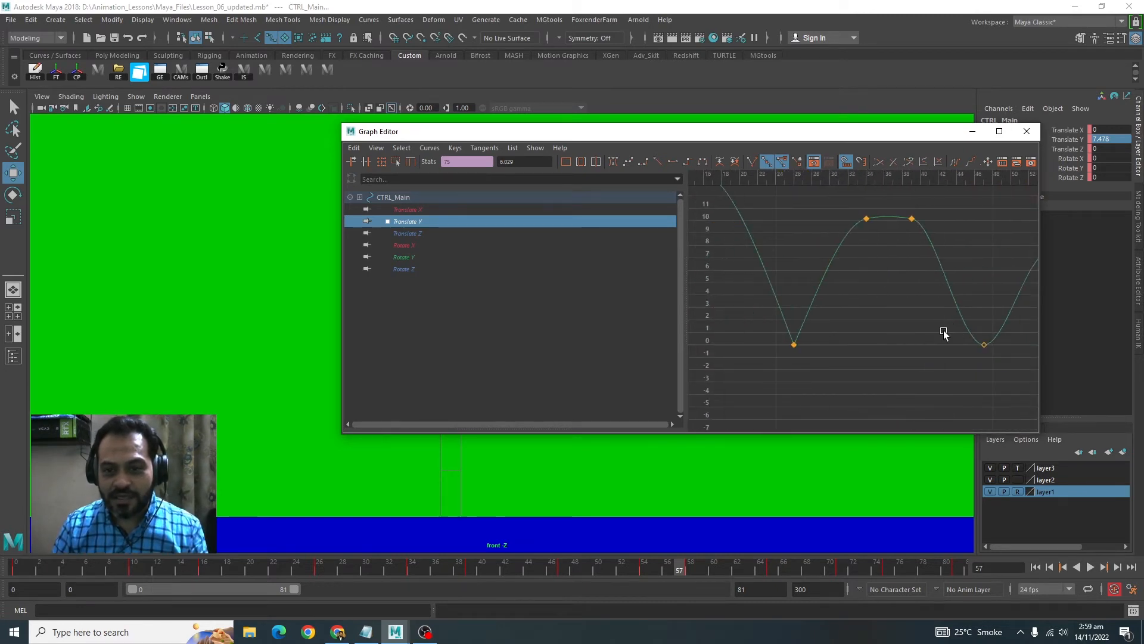
pyautogui.moveTo(816, 322); pyautogui.dragTo(775, 352)
pyautogui.keyDown('alt'); pyautogui.moveTo(774, 353); pyautogui.dragTo(804, 341, button='middle'); pyautogui.keyUp('alt')
pyautogui.keyDown('alt'); pyautogui.moveTo(804, 341); pyautogui.dragTo(833, 396, button='right'); pyautogui.keyUp('alt')
pyautogui.keyDown('alt'); pyautogui.moveTo(833, 397); pyautogui.dragTo(917, 372, button='middle'); pyautogui.keyUp('alt')
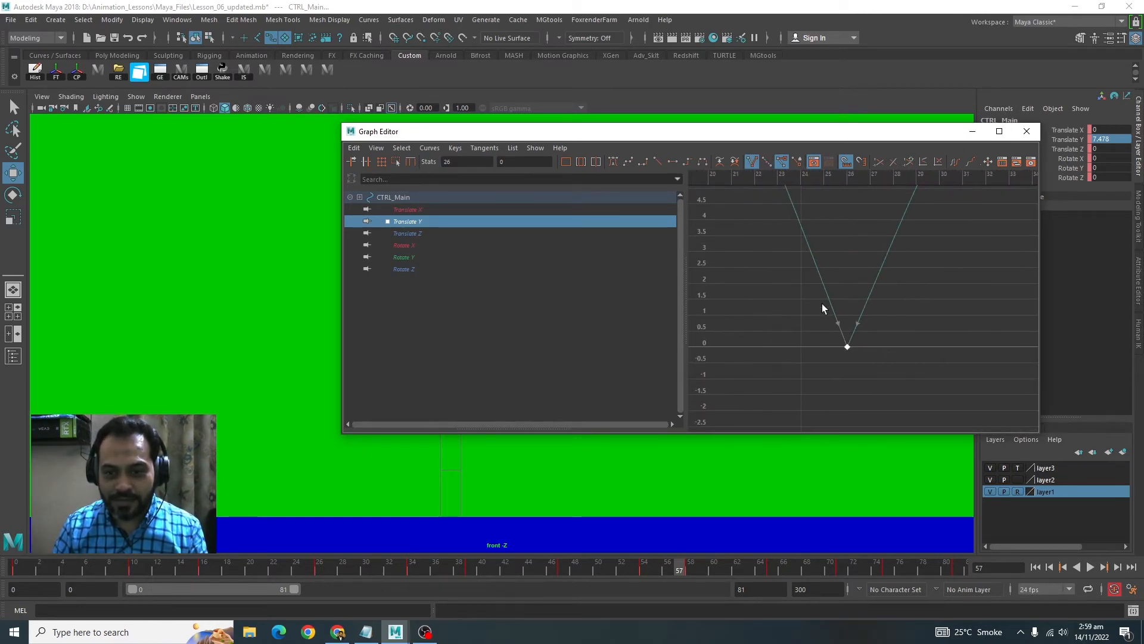
pyautogui.click(858, 324)
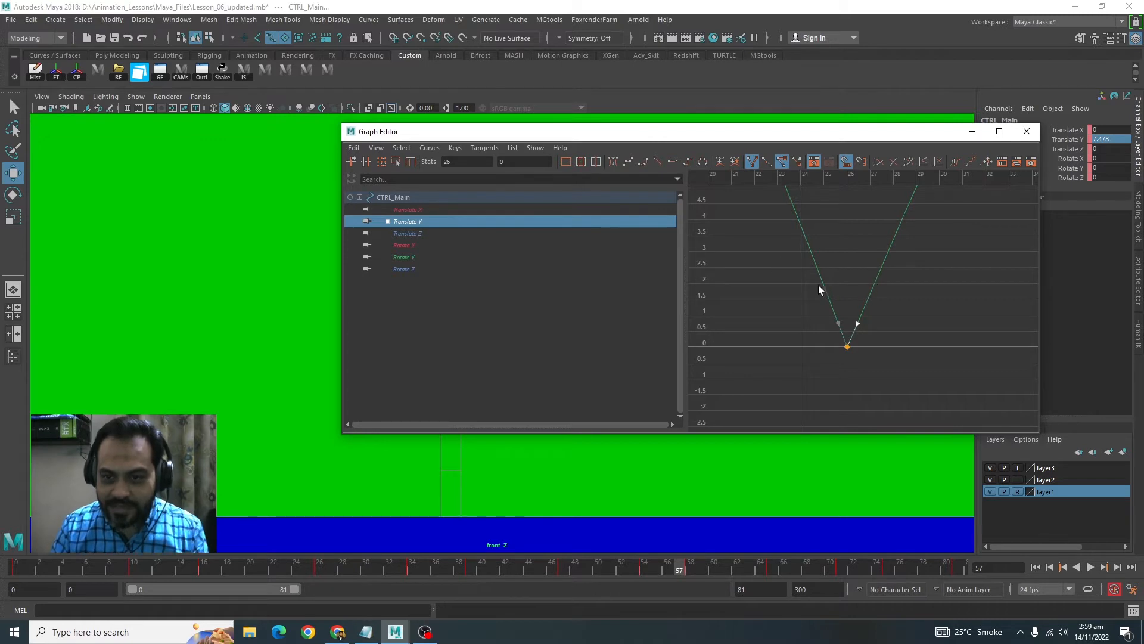
pyautogui.keyDown('alt'); pyautogui.moveTo(866, 290); pyautogui.dragTo(768, 287, button='middle'); pyautogui.keyUp('alt')
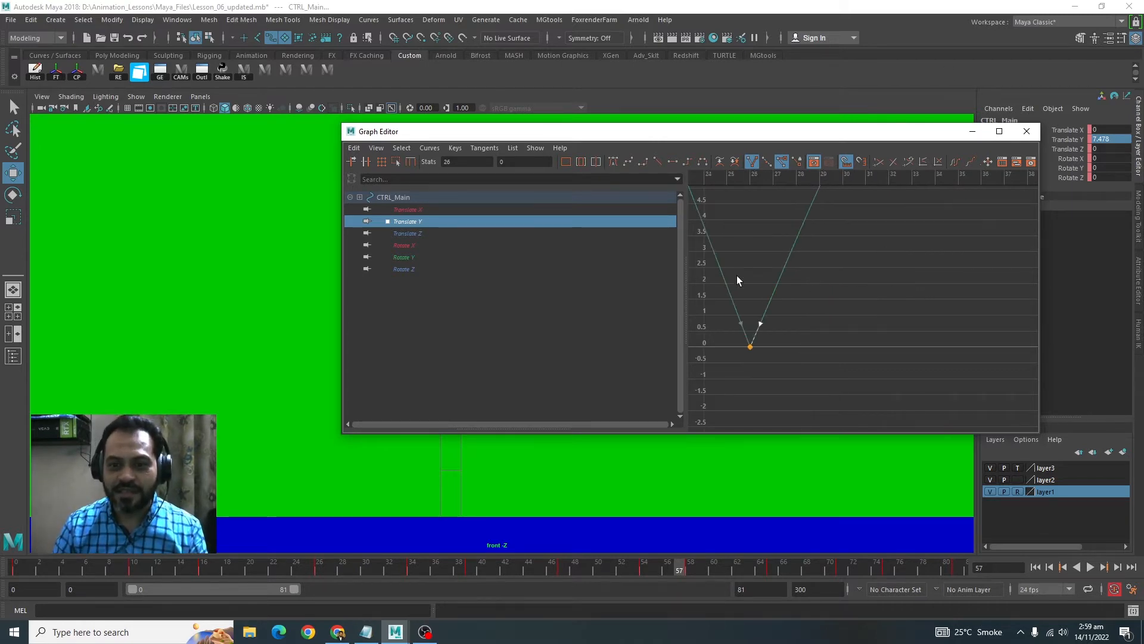
pyautogui.keyDown('alt'); pyautogui.moveTo(736, 275); pyautogui.dragTo(638, 358, button='right'); pyautogui.keyUp('alt')
pyautogui.keyDown('alt'); pyautogui.moveTo(861, 332); pyautogui.dragTo(730, 328, button='middle'); pyautogui.keyUp('alt')
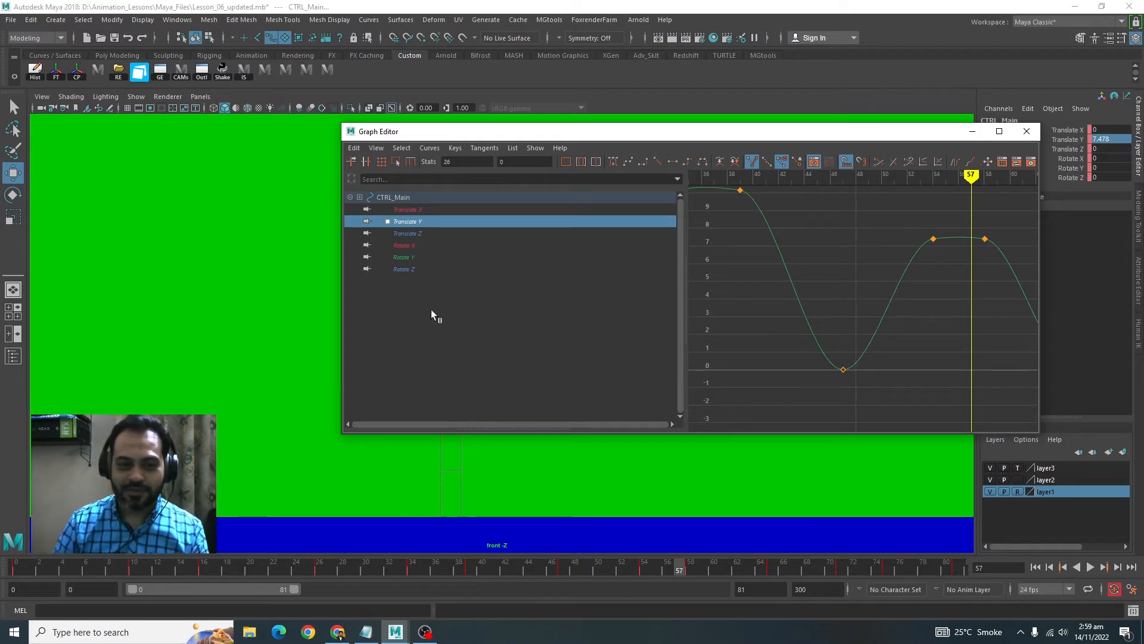
# Scrub to frame 47 to view the ball's ground contact alongside its Translate Y curve in the Graph Editor.
pyautogui.moveTo(552, 135); pyautogui.dragTo(825, 143)
pyautogui.moveTo(274, 569)
pyautogui.mouseDown()
pyautogui.moveTo(392, 569)
pyautogui.moveTo(223, 570)
pyautogui.moveTo(585, 581)
pyautogui.moveTo(523, 570)
pyautogui.moveTo(563, 570)
pyautogui.mouseUp()
pyautogui.moveTo(913, 143); pyautogui.dragTo(551, 157)
pyautogui.keyDown('alt'); pyautogui.moveTo(817, 392); pyautogui.dragTo(818, 355, button='middle'); pyautogui.keyUp('alt')
pyautogui.scroll(-4, 755, 338)
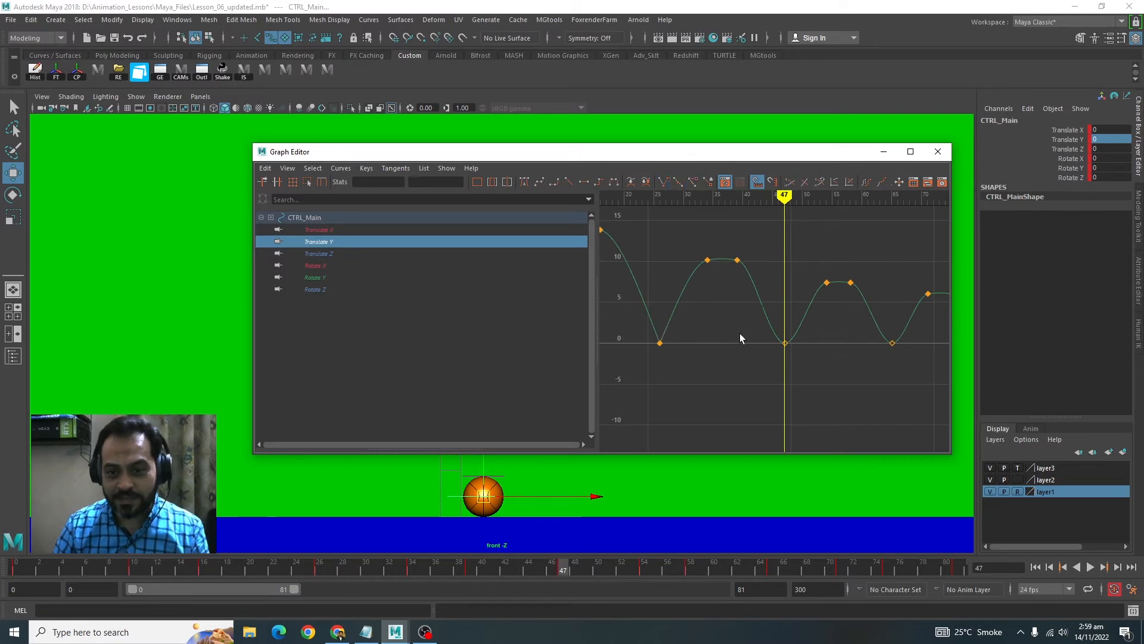
# Give the Translate Y ground-contact keys at frames 47 and 65 linear tangents.
pyautogui.moveTo(871, 394); pyautogui.dragTo(902, 394)
pyautogui.keyDown('alt'); pyautogui.moveTo(866, 398); pyautogui.dragTo(761, 394, button='middle'); pyautogui.keyUp('alt')
pyautogui.scroll(-2, 761, 393)
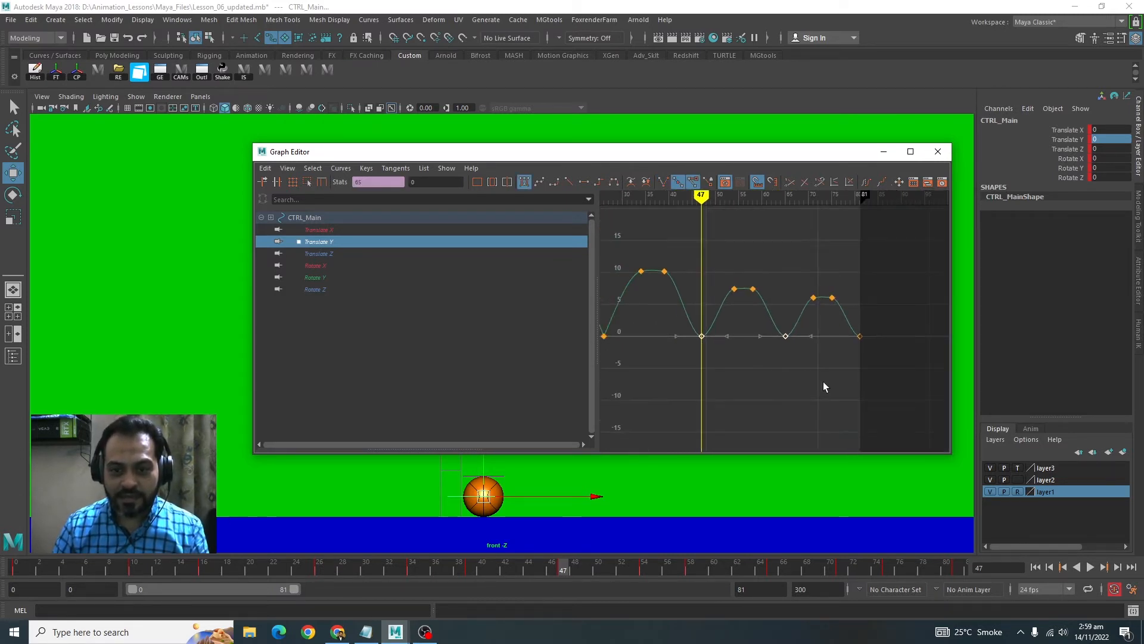
pyautogui.click(824, 383)
pyautogui.moveTo(822, 384); pyautogui.dragTo(674, 322)
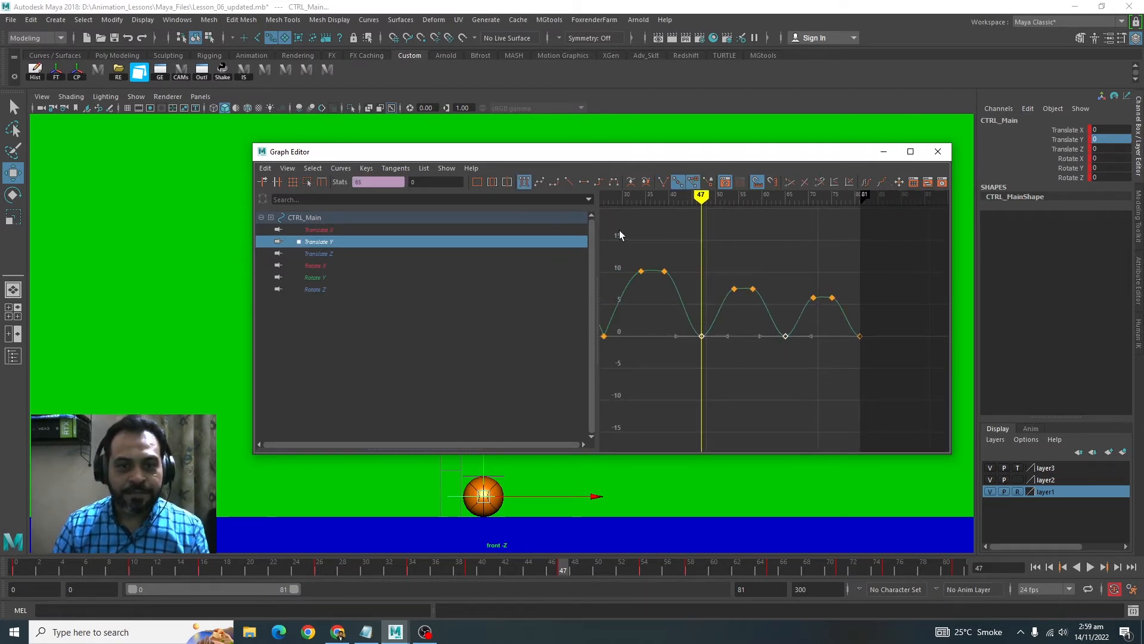
pyautogui.click(568, 183)
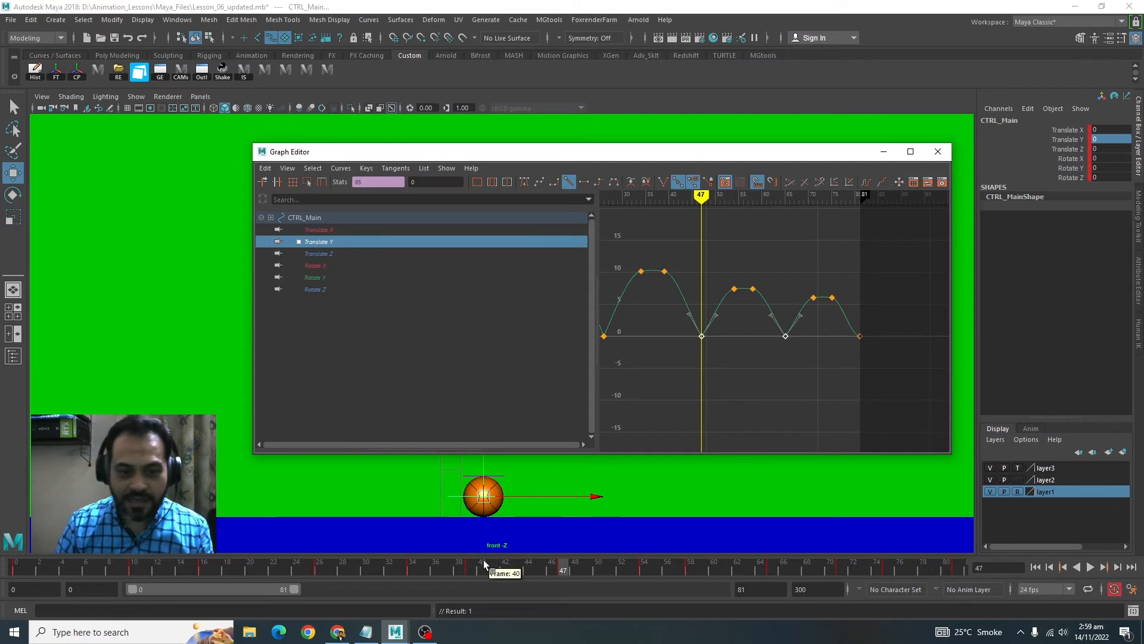
# Minimize the Graph Editor and play the bounce from frame 11 to check the linear ground contacts.
pyautogui.click(145, 566)
pyautogui.click(883, 156)
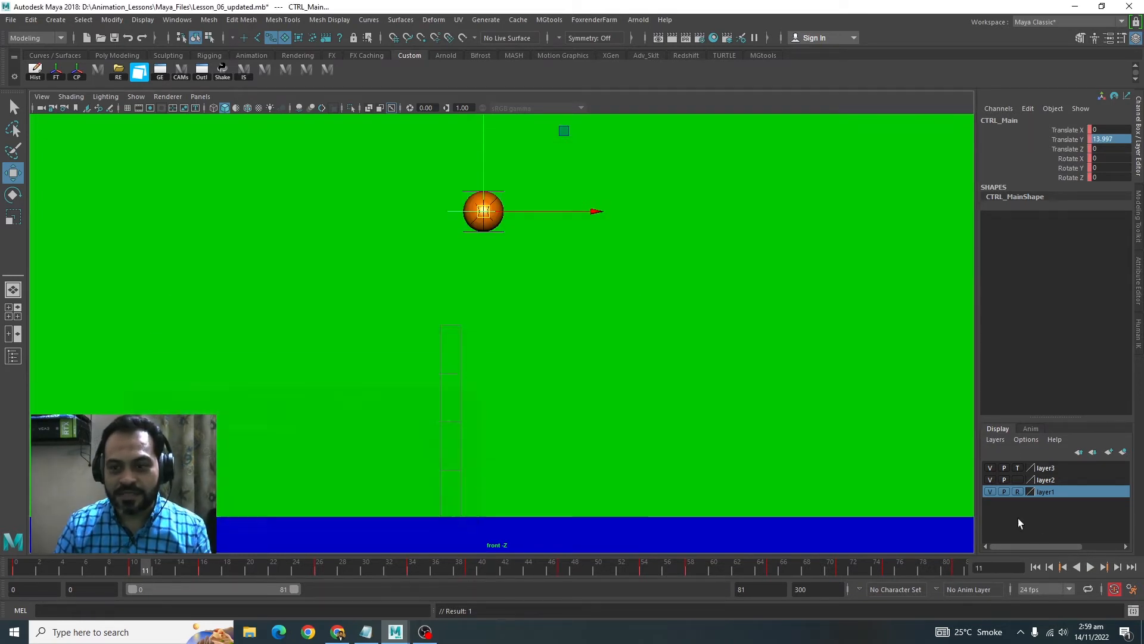
pyautogui.click(1090, 567)
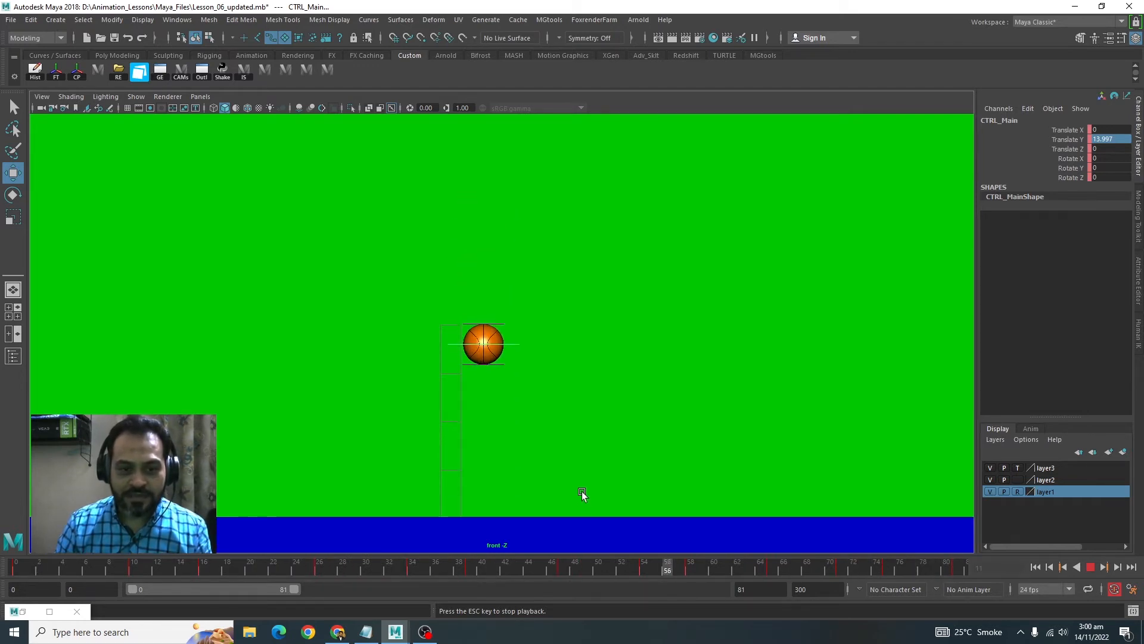
pyautogui.click(1091, 567)
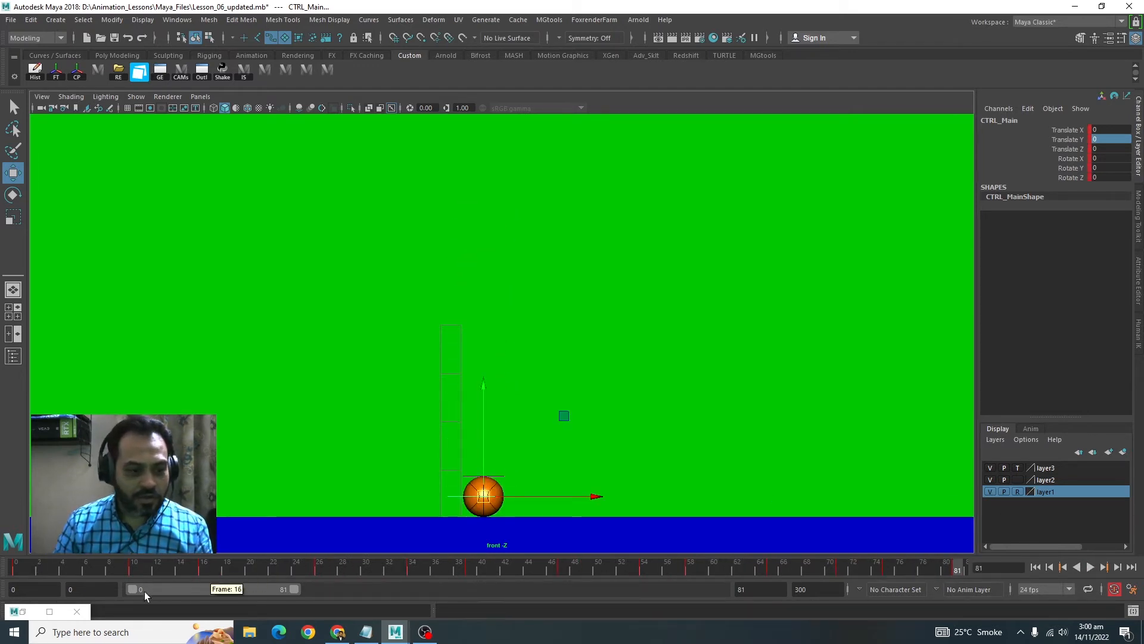
# Reopen the Graph Editor and compare the Translate Y curve shape at the frame 26 contact with frames 47 and 65.
pyautogui.click(31, 613)
pyautogui.keyDown('alt'); pyautogui.moveTo(620, 333); pyautogui.dragTo(811, 318, button='middle'); pyautogui.keyUp('alt')
pyautogui.scroll(5, 785, 319)
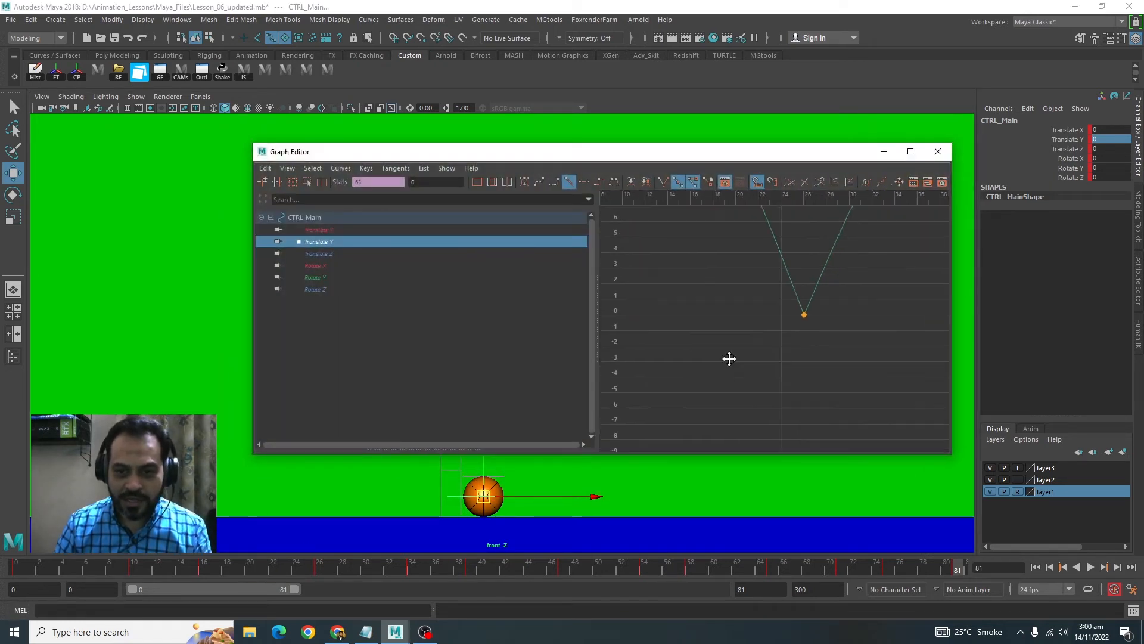
pyautogui.keyDown('alt'); pyautogui.moveTo(942, 336); pyautogui.dragTo(743, 356, button='middle'); pyautogui.keyUp('alt')
pyautogui.scroll(-6, 856, 370)
pyautogui.scroll(5, 856, 370)
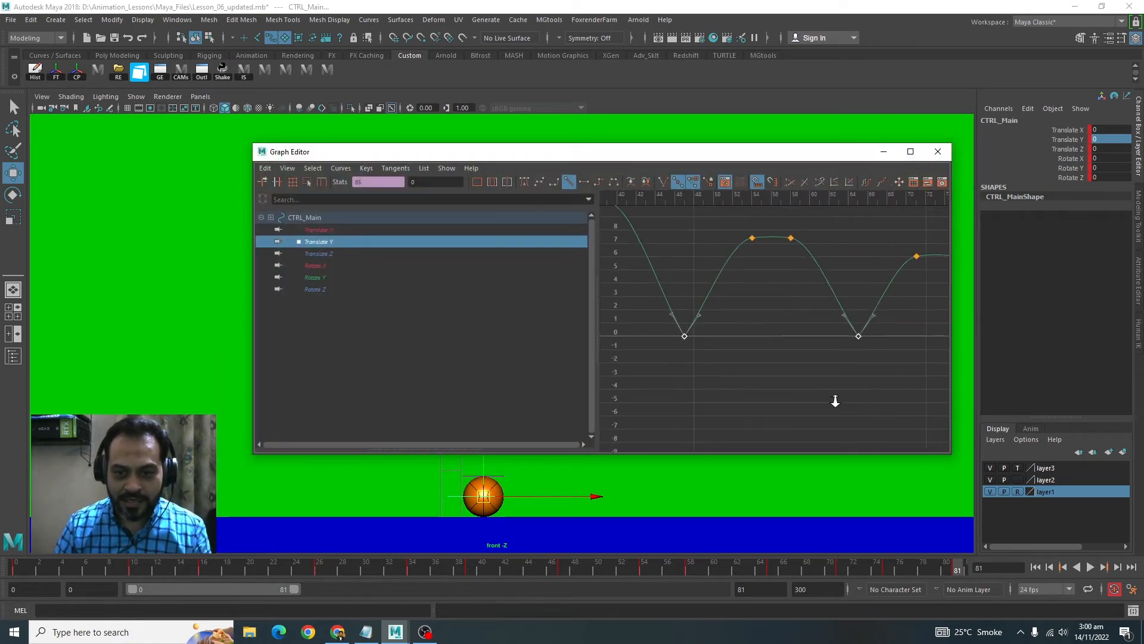
pyautogui.scroll(1, 835, 401)
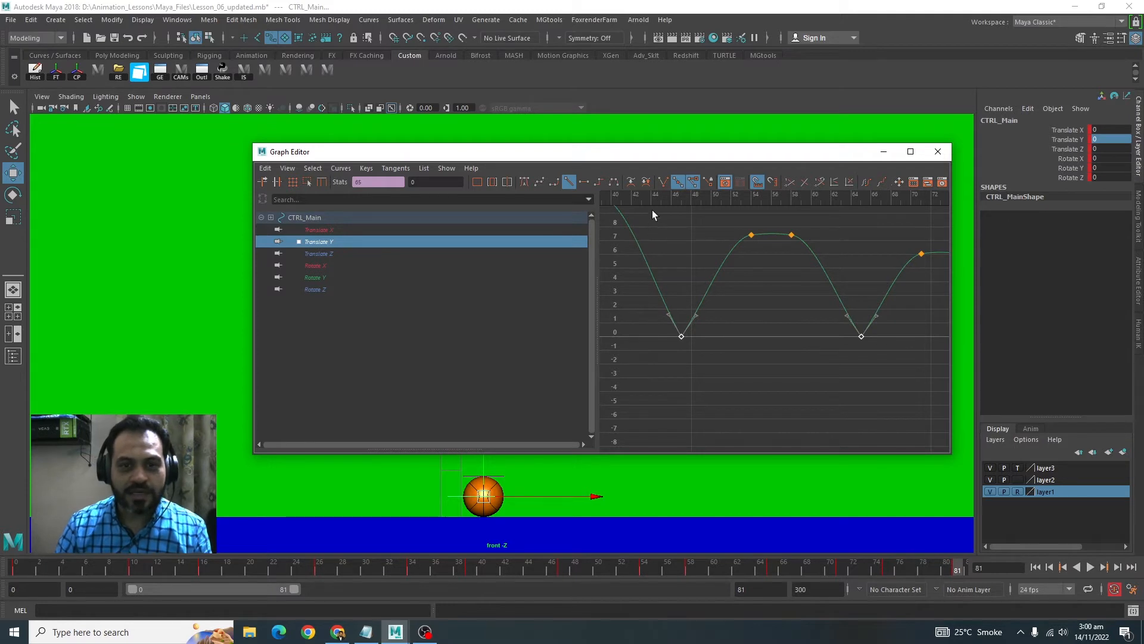
# Select the Translate Y ground-contact key at frame 47.
pyautogui.keyDown('alt'); pyautogui.moveTo(754, 321); pyautogui.dragTo(807, 307, button='middle'); pyautogui.keyUp('alt')
pyautogui.scroll(3, 775, 339)
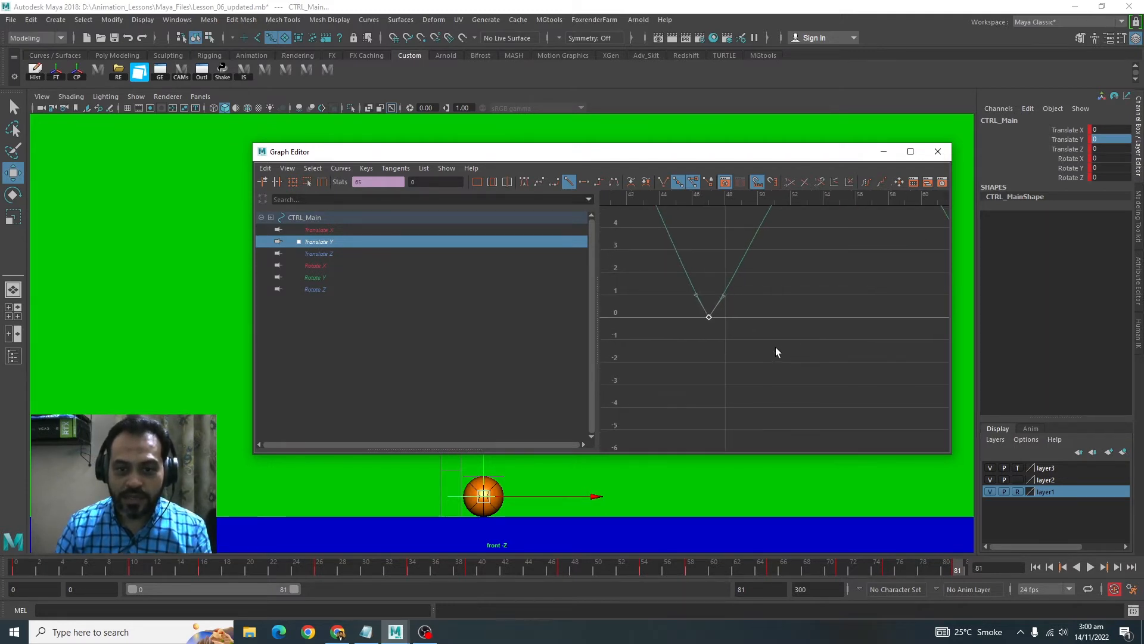
pyautogui.keyDown('alt'); pyautogui.moveTo(775, 347); pyautogui.dragTo(809, 356, button='middle'); pyautogui.keyUp('alt')
pyautogui.click(804, 362)
pyautogui.moveTo(788, 365); pyautogui.dragTo(649, 269)
pyautogui.scroll(2, 705, 291)
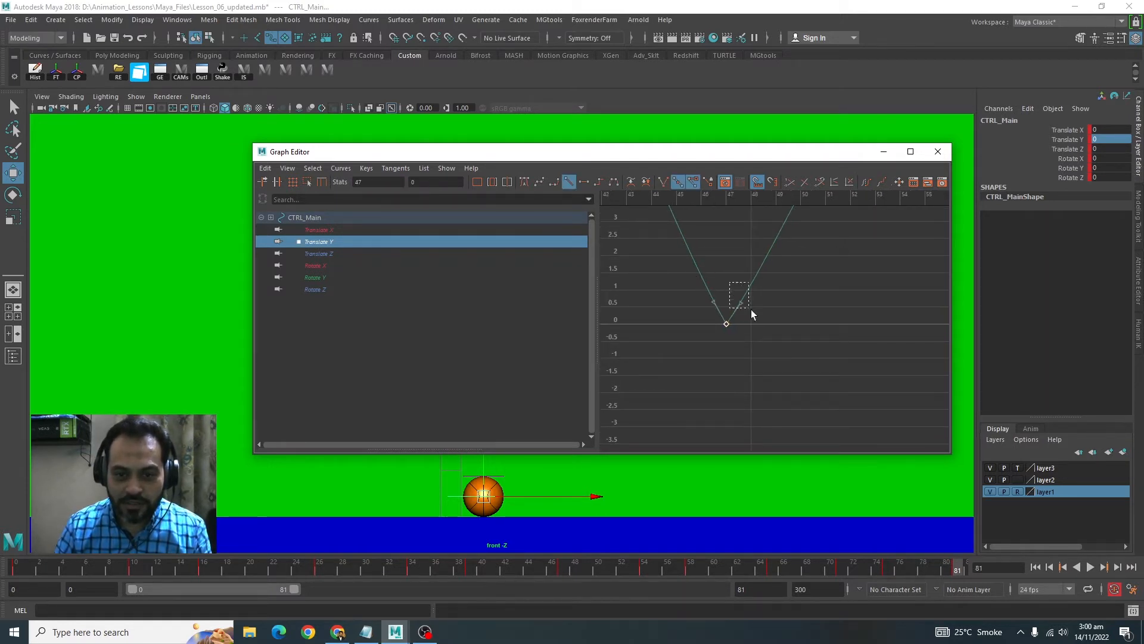
# Try to steepen the outgoing tangent of the frame 47 key with both handles still linked.
pyautogui.moveTo(753, 314); pyautogui.dragTo(752, 313)
pyautogui.moveTo(752, 313); pyautogui.dragTo(746, 308, button='middle')
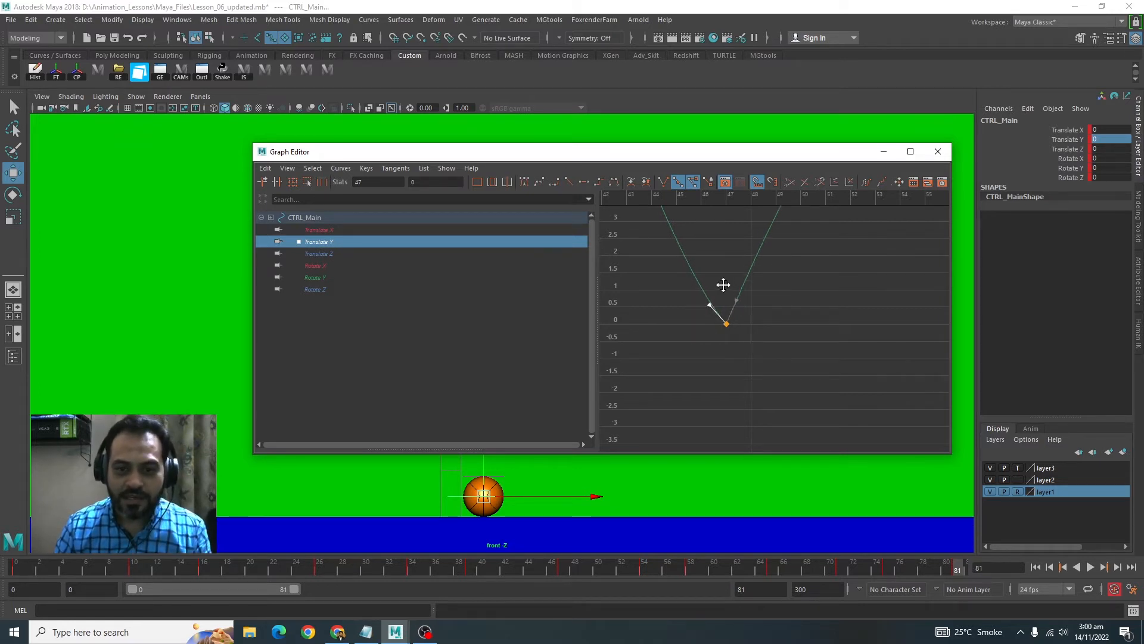
pyautogui.hotkey('ctrl', 'z')
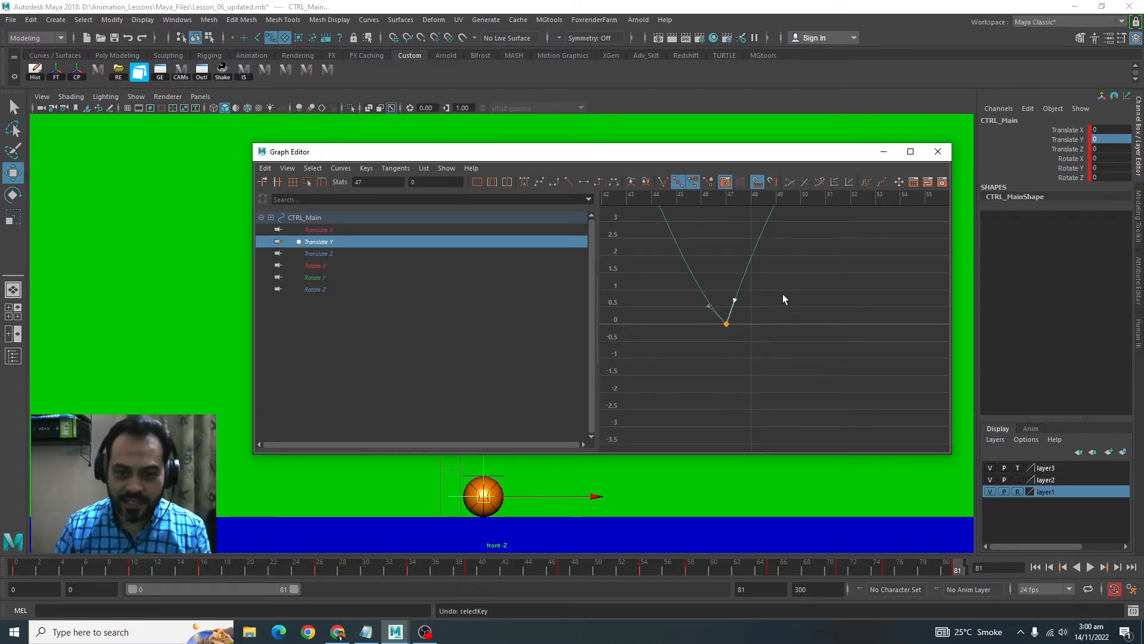
pyautogui.hotkey('ctrl', 'z')
pyautogui.click(703, 345)
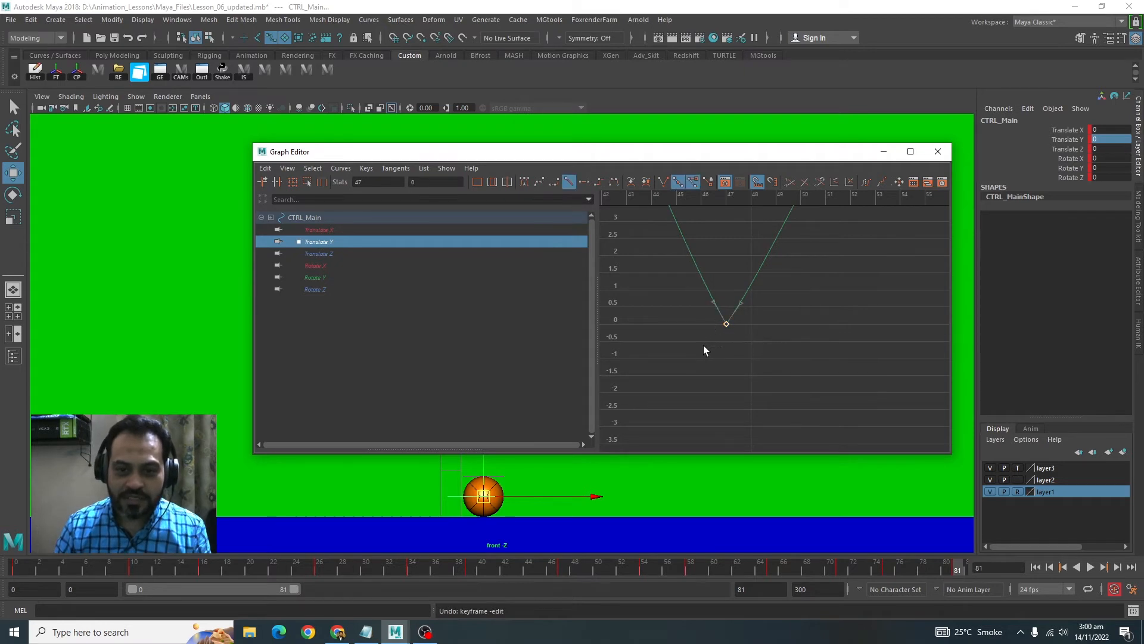
# Break the tangents of the frame 47 Translate Y key and steepen its handles into a sharp V.
pyautogui.click(663, 181)
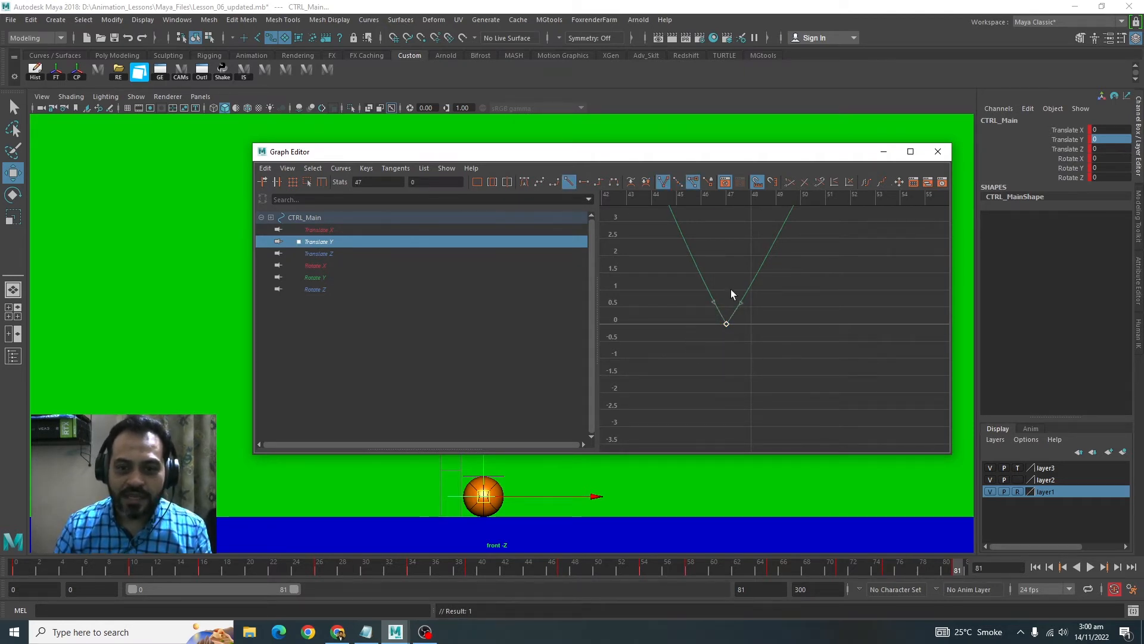
pyautogui.moveTo(700, 308); pyautogui.dragTo(756, 411, button='middle')
pyautogui.scroll(-3, 702, 309)
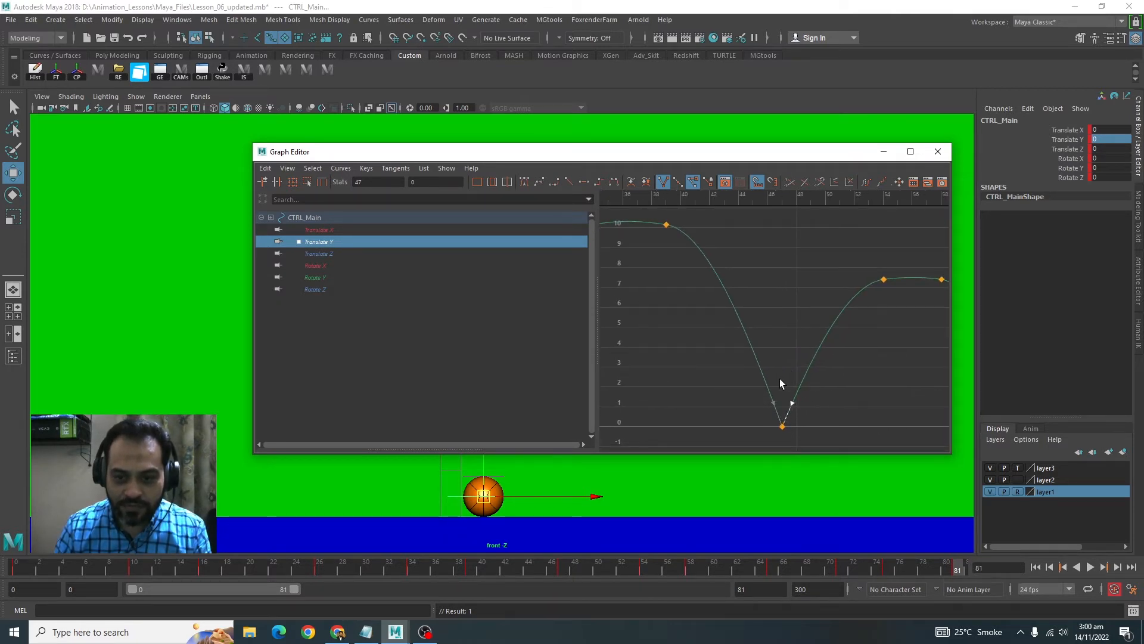
# Break the tangents of the frame 65 Translate Y key and steepen its incoming and outgoing handles into a sharp V.
pyautogui.keyDown('alt'); pyautogui.moveTo(796, 385); pyautogui.dragTo(665, 359, button='middle'); pyautogui.keyUp('alt')
pyautogui.keyDown('alt'); pyautogui.moveTo(862, 384); pyautogui.dragTo(724, 368, button='middle'); pyautogui.keyUp('alt')
pyautogui.moveTo(730, 337); pyautogui.dragTo(853, 427)
pyautogui.scroll(3, 826, 392)
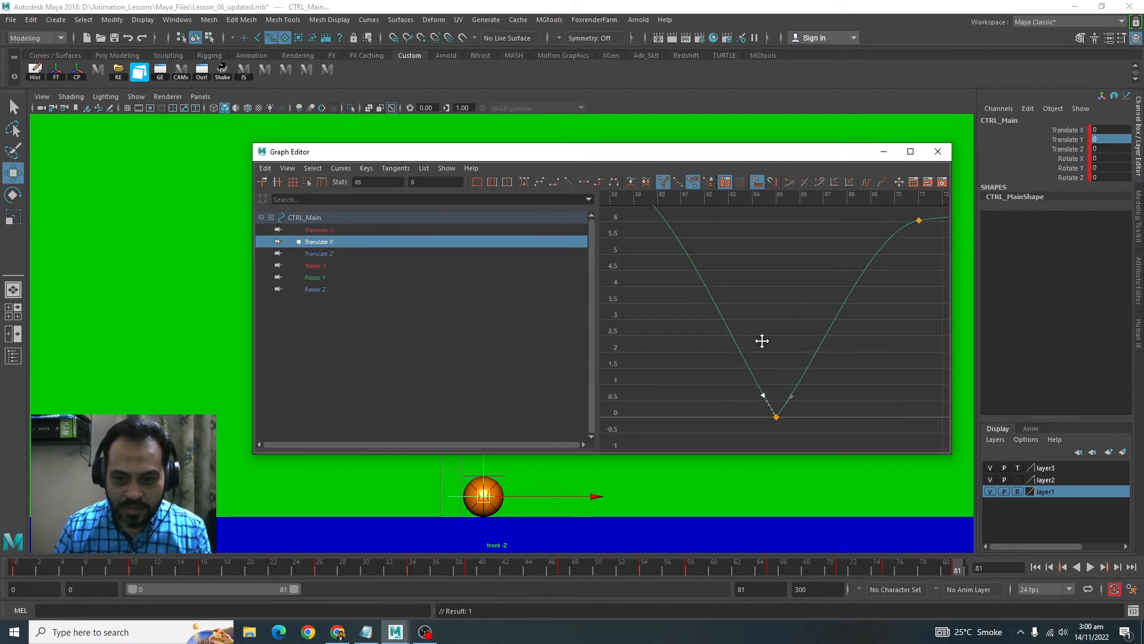
pyautogui.moveTo(762, 341); pyautogui.dragTo(764, 340, button='middle')
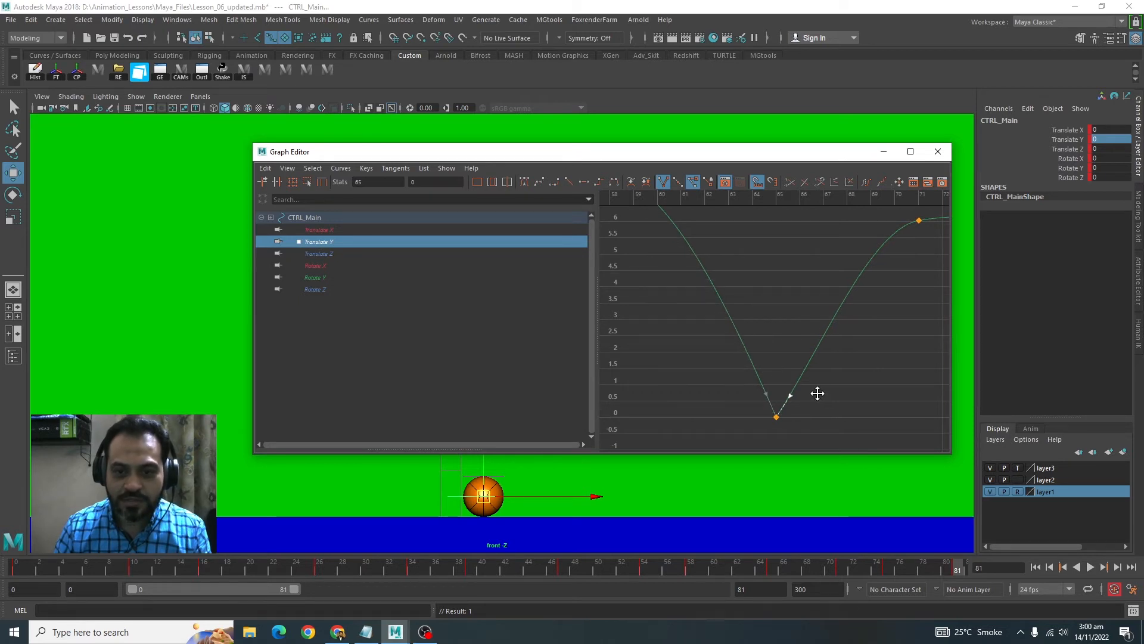
pyautogui.click(753, 392)
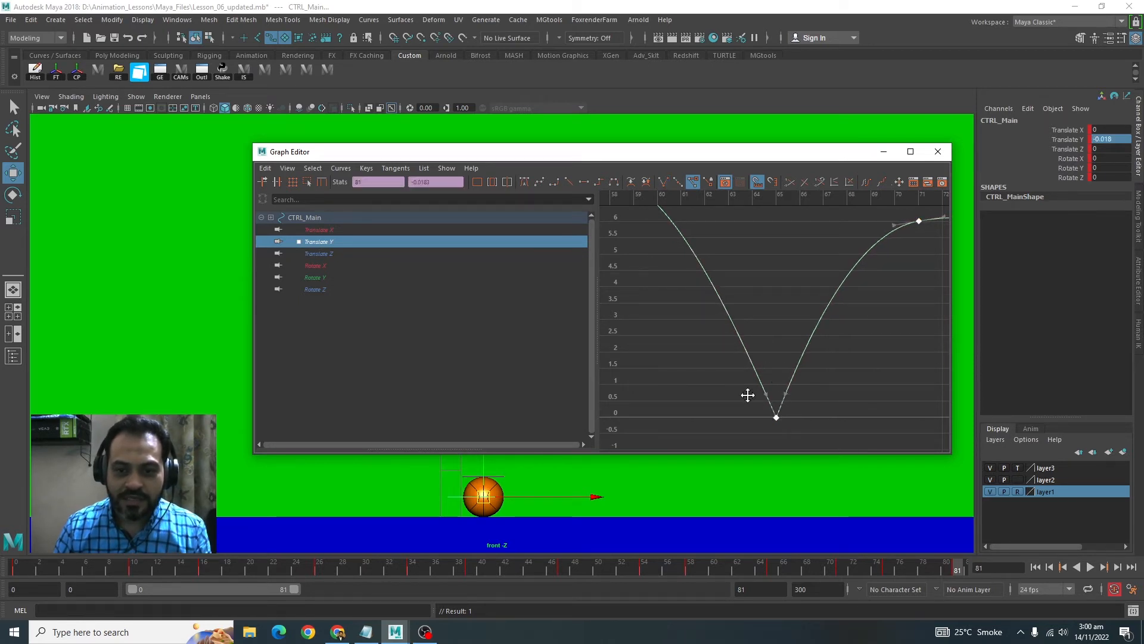
pyautogui.moveTo(777, 376); pyautogui.dragTo(748, 397)
pyautogui.moveTo(748, 397); pyautogui.dragTo(782, 406, button='middle')
pyautogui.scroll(-1, 773, 390)
pyautogui.scroll(-2, 788, 405)
pyautogui.keyDown('alt'); pyautogui.moveTo(780, 355); pyautogui.dragTo(723, 344, button='middle'); pyautogui.keyUp('alt')
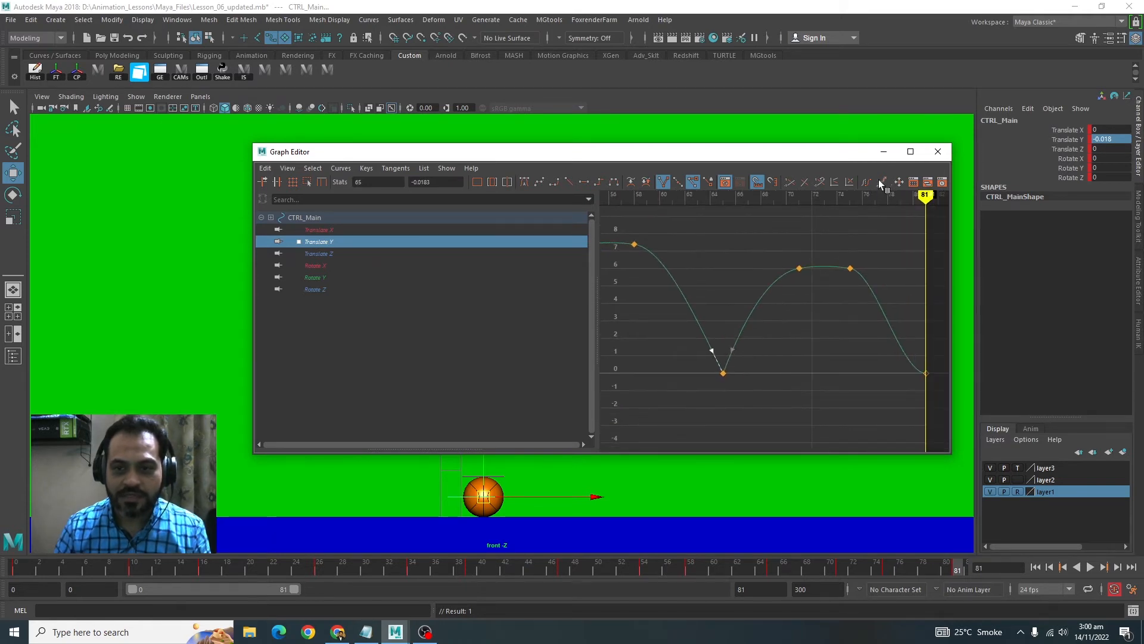
# Minimize the Graph Editor and play the bounce from frame 0 to check the sharpened ground contacts.
pyautogui.click(883, 152)
pyautogui.moveTo(330, 569); pyautogui.dragTo(15, 569)
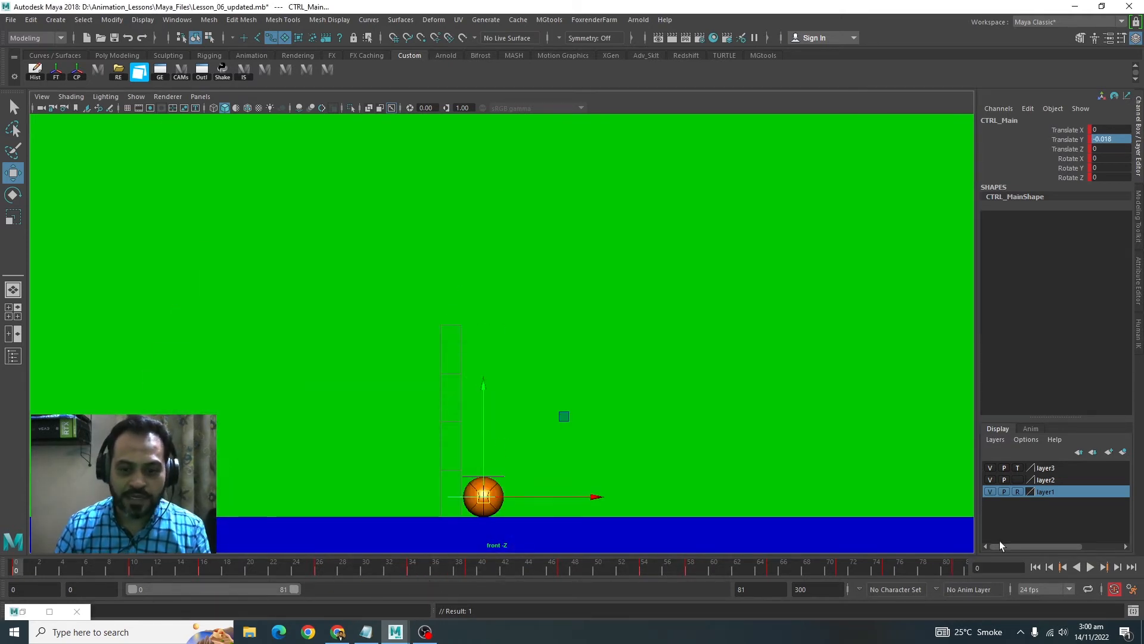
pyautogui.click(1090, 568)
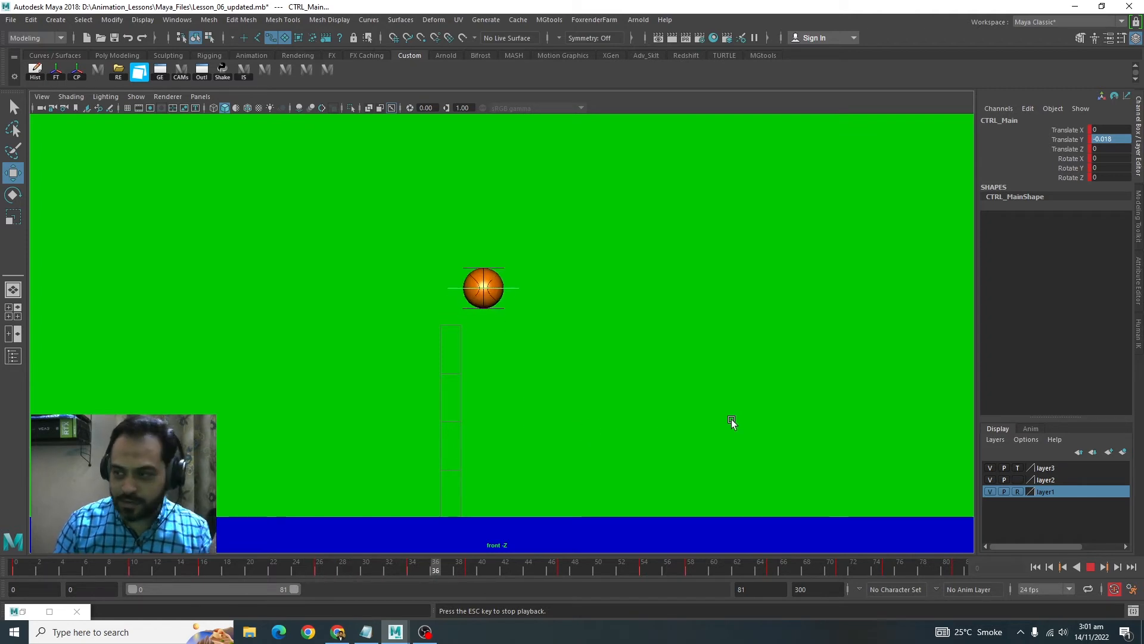
pyautogui.press('Escape')
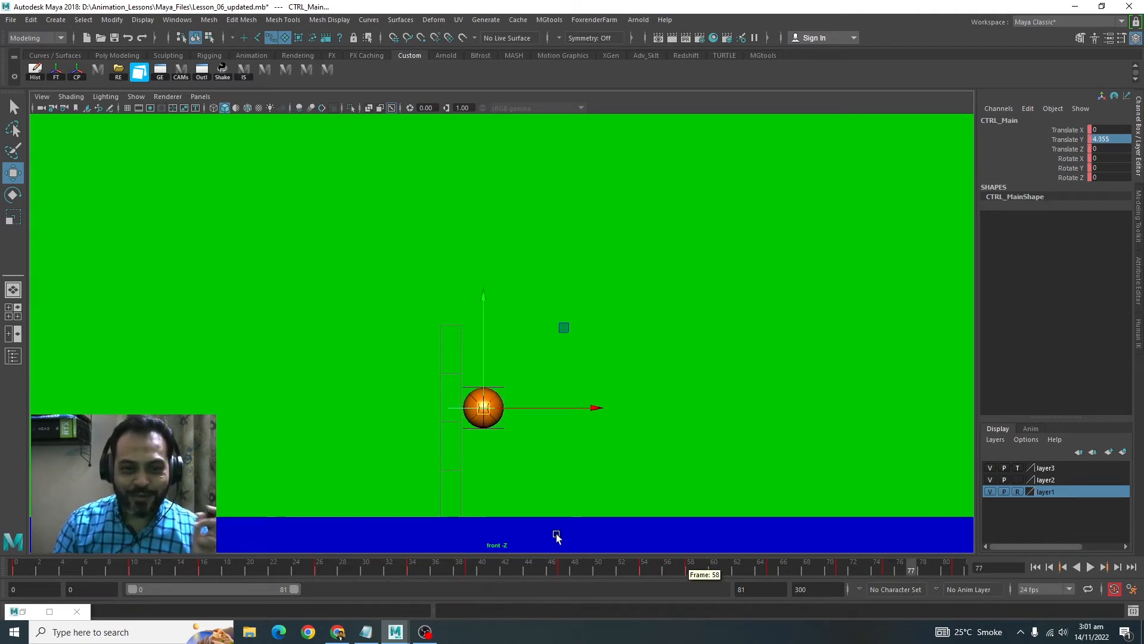
# Replay the bounce and check the ball's ground contacts at frames 26 and 81.
pyautogui.hotkey('alt', 'v')
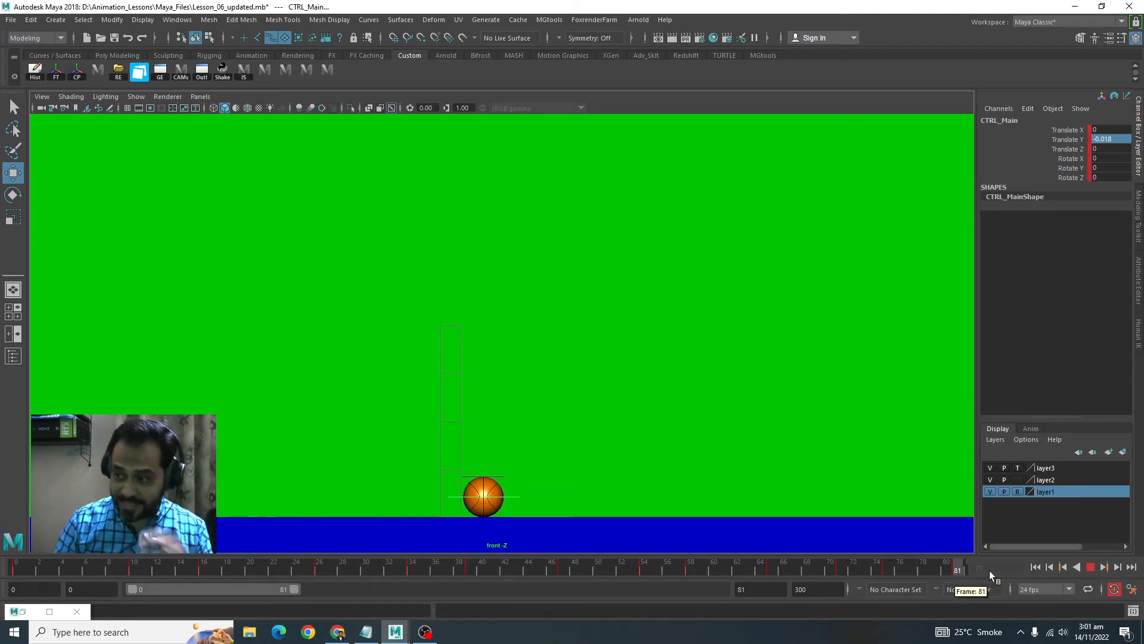
pyautogui.click(315, 570)
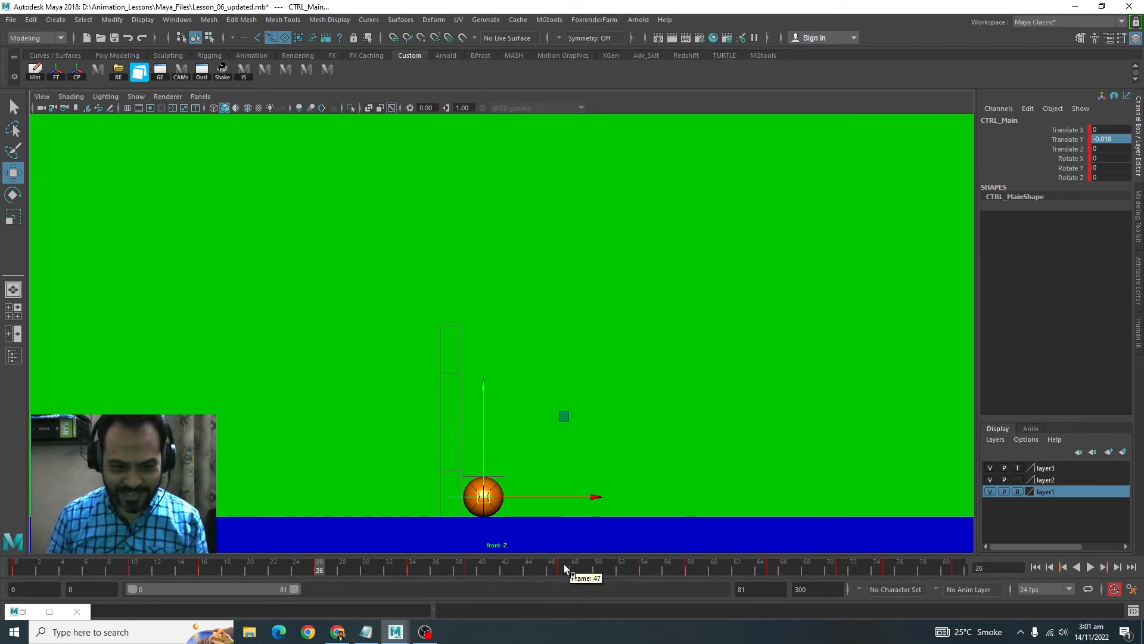
pyautogui.hotkey('alt', 'v')
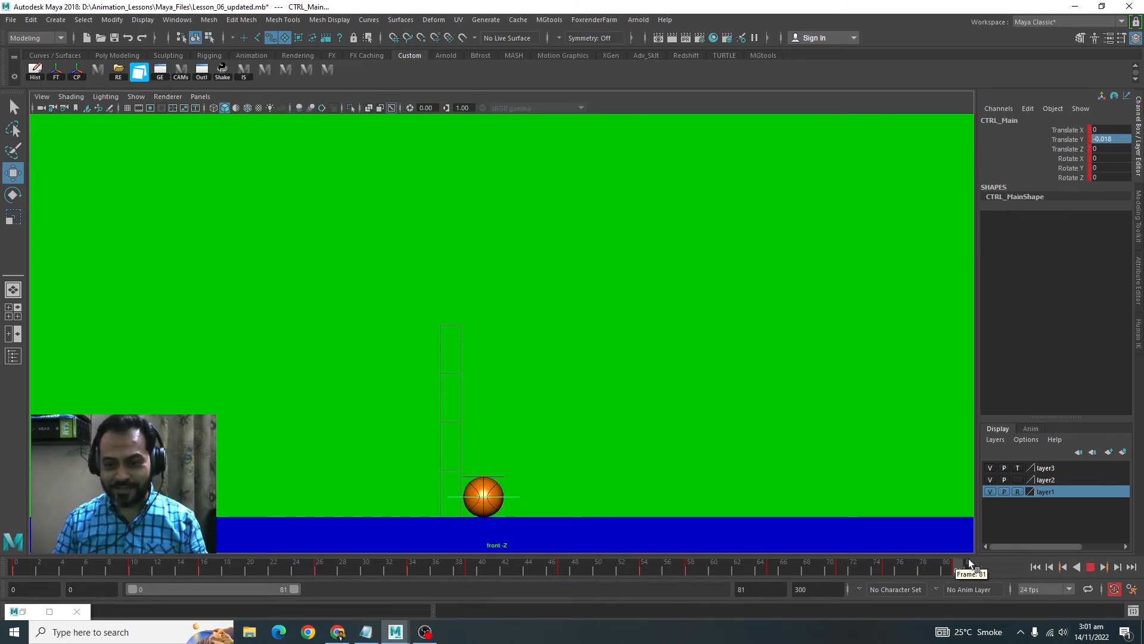
pyautogui.click(956, 563)
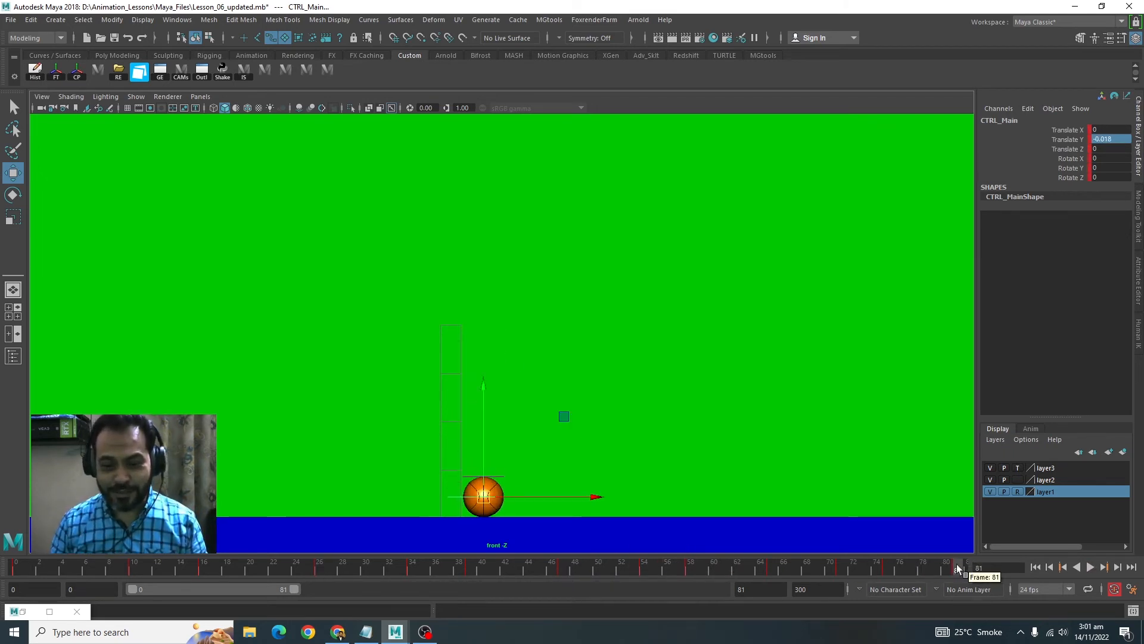
# Set the playback range to frames 70 through 200 and play it briefly, stopping at frame 81.
pyautogui.doubleClick(781, 588)
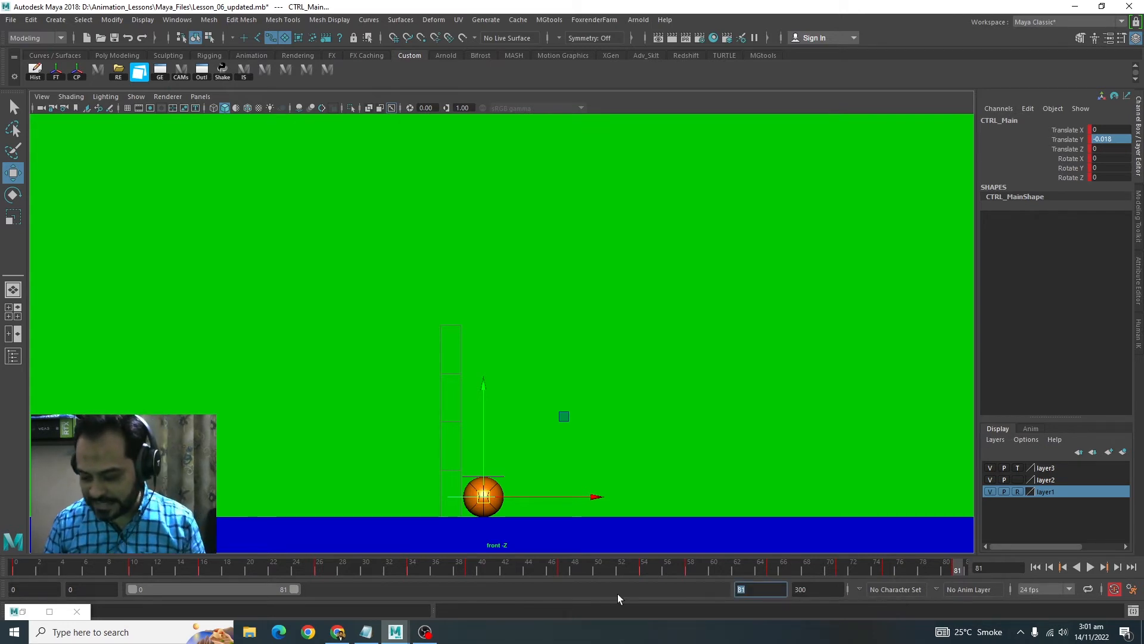
pyautogui.write('200')
pyautogui.press('Return')
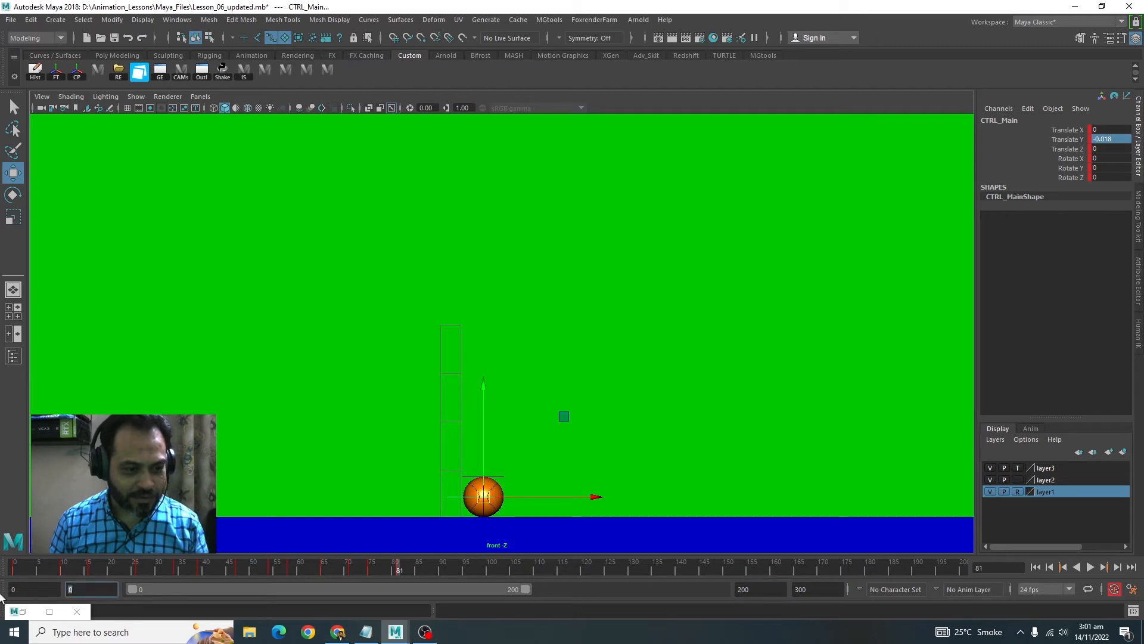
pyautogui.write('70')
pyautogui.press('Return')
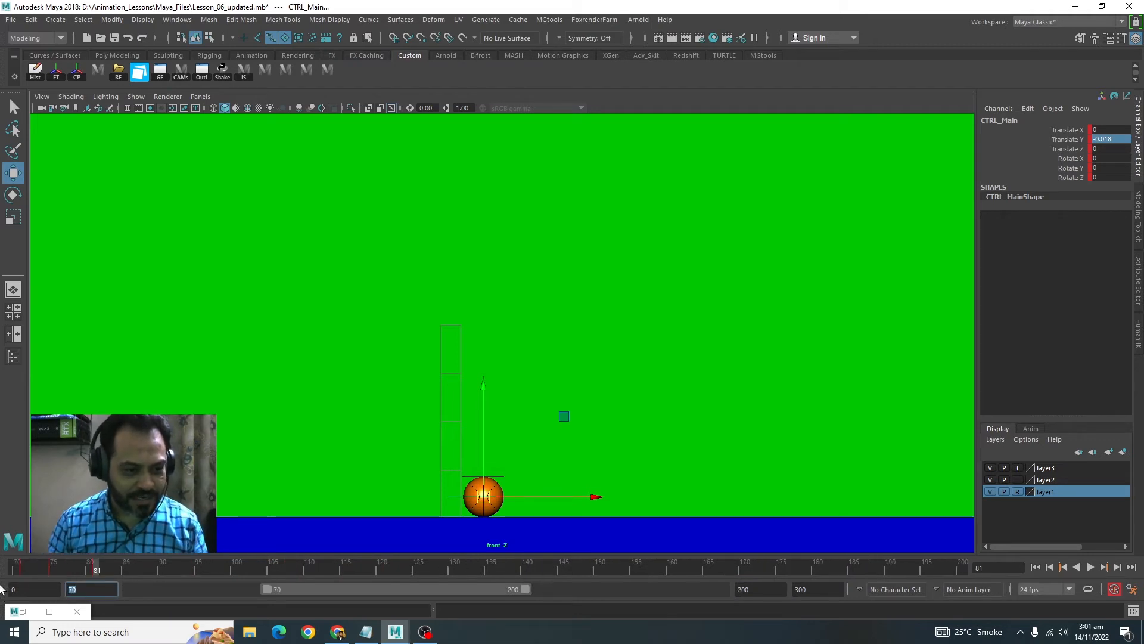
pyautogui.hotkey('alt', 'v')
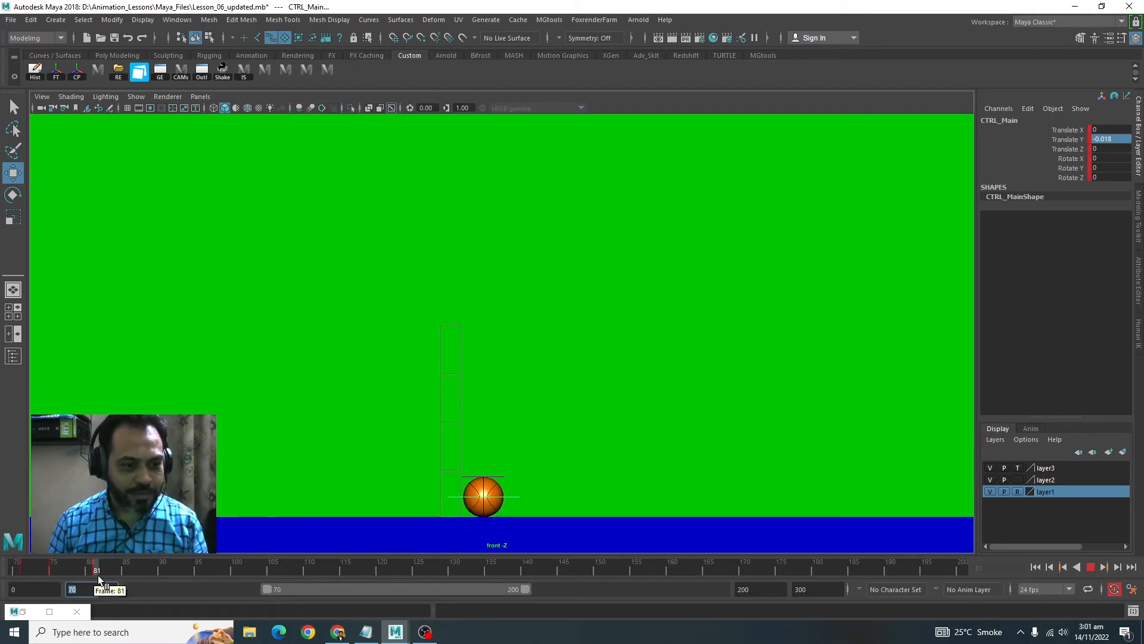
pyautogui.click(98, 574)
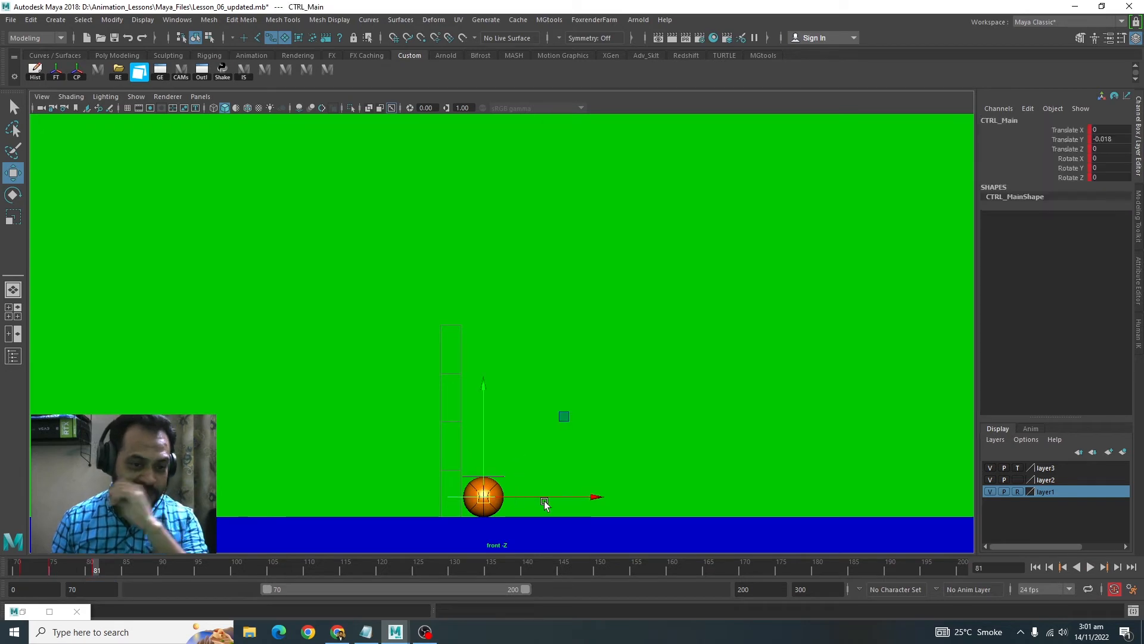
# Review the timing of the last bounce, then key the resting ball at frames 86, 89 and 94.
pyautogui.click(54, 570)
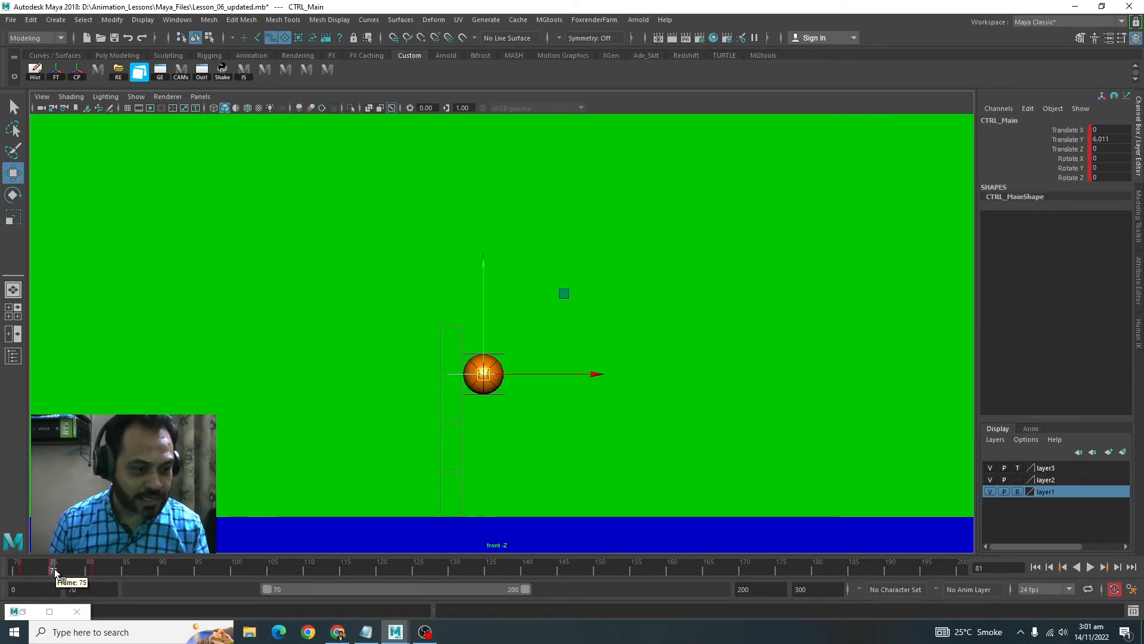
pyautogui.moveTo(54, 570); pyautogui.dragTo(95, 570)
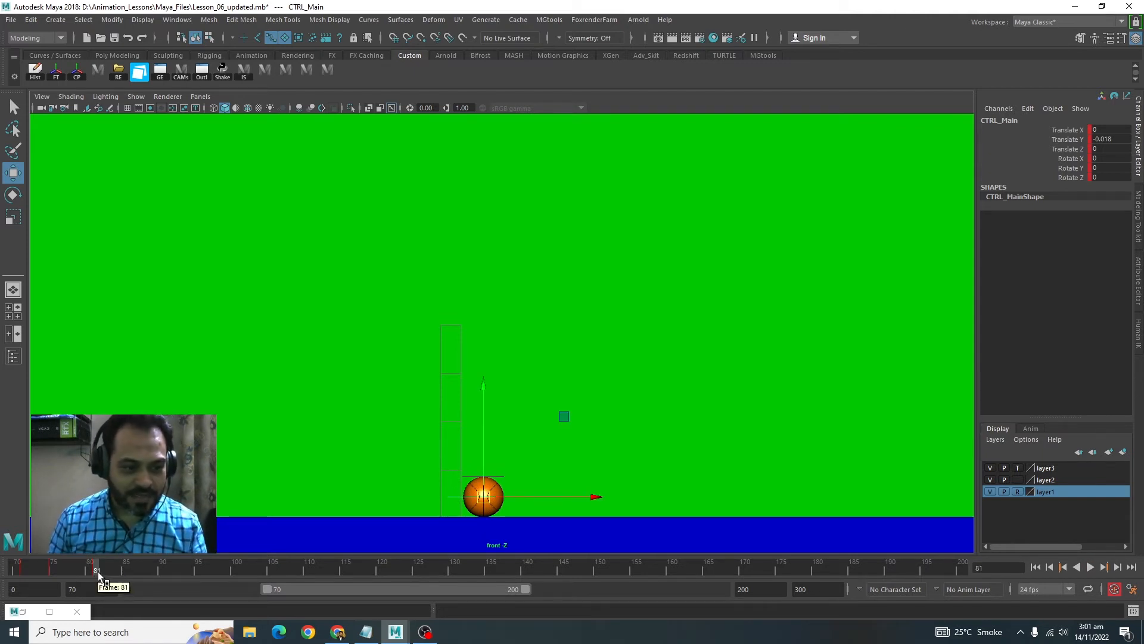
pyautogui.moveTo(98, 570); pyautogui.dragTo(131, 569)
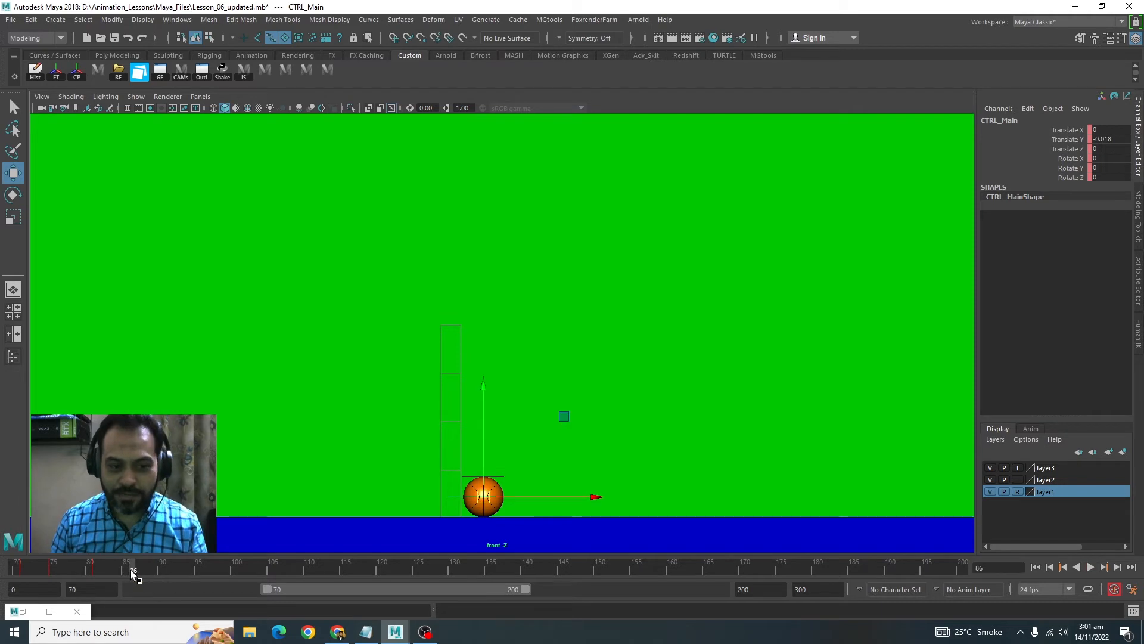
pyautogui.press('s')
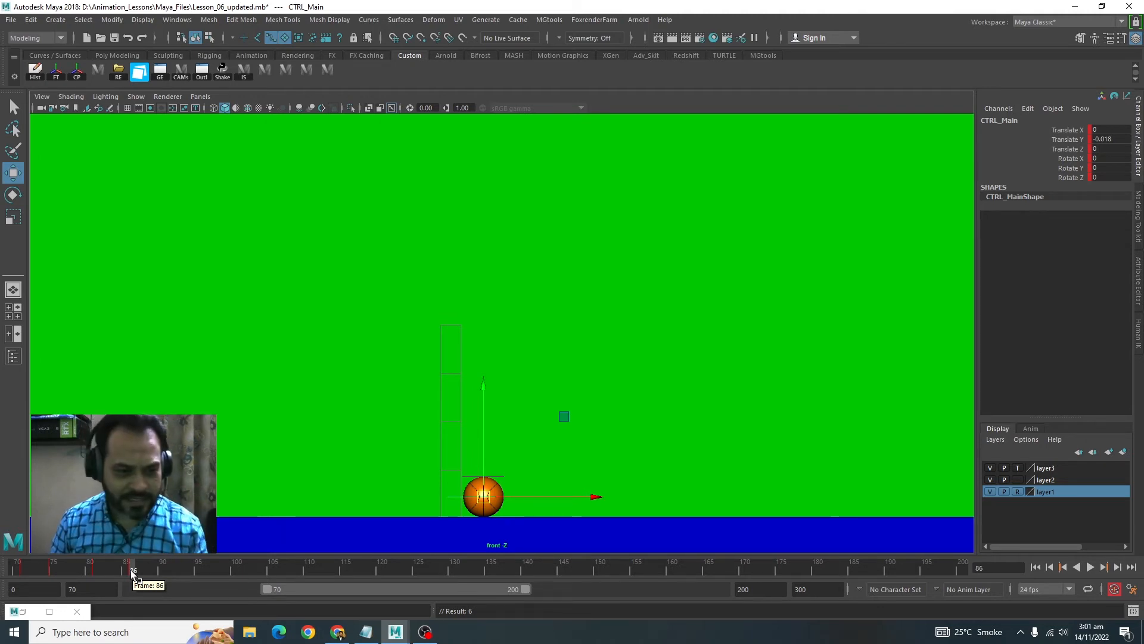
pyautogui.moveTo(130, 569)
pyautogui.mouseDown()
pyautogui.moveTo(152, 570)
pyautogui.moveTo(125, 570)
pyautogui.mouseUp()
pyautogui.moveTo(54, 567); pyautogui.dragTo(191, 574)
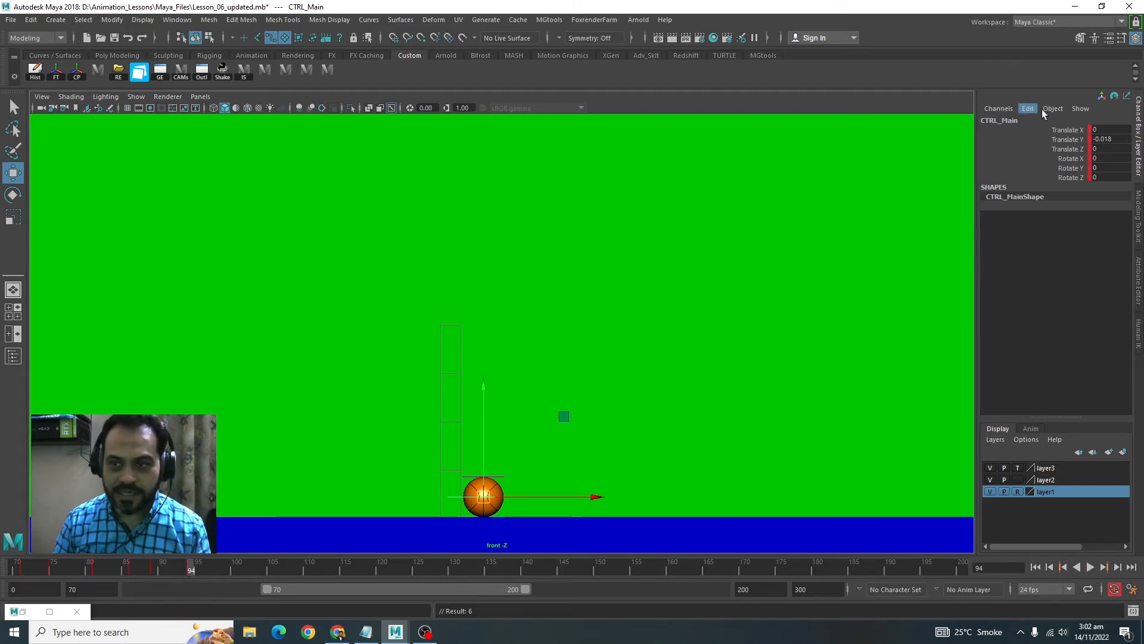
# Set Translate Y to 0 on the ball control's ground keys at frames 94 and 81.
pyautogui.doubleClick(1108, 138)
pyautogui.write('0')
pyautogui.press('Return')
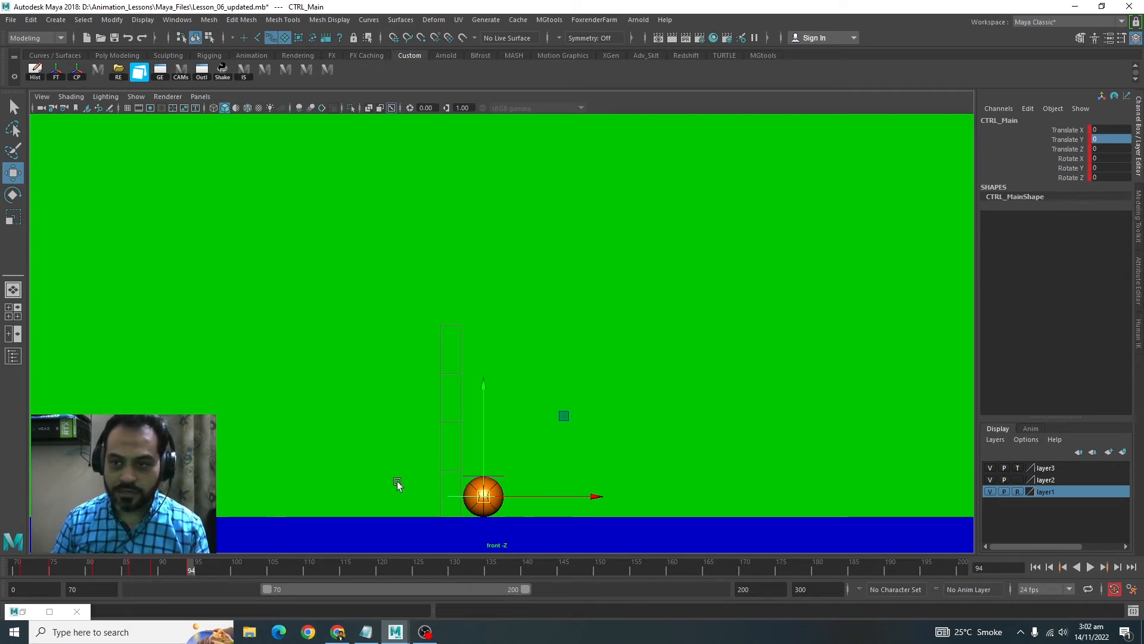
pyautogui.hotkey('ctrl', 'z')
pyautogui.click(81, 570)
pyautogui.moveTo(81, 570)
pyautogui.mouseDown()
pyautogui.moveTo(47, 570)
pyautogui.moveTo(93, 571)
pyautogui.mouseUp()
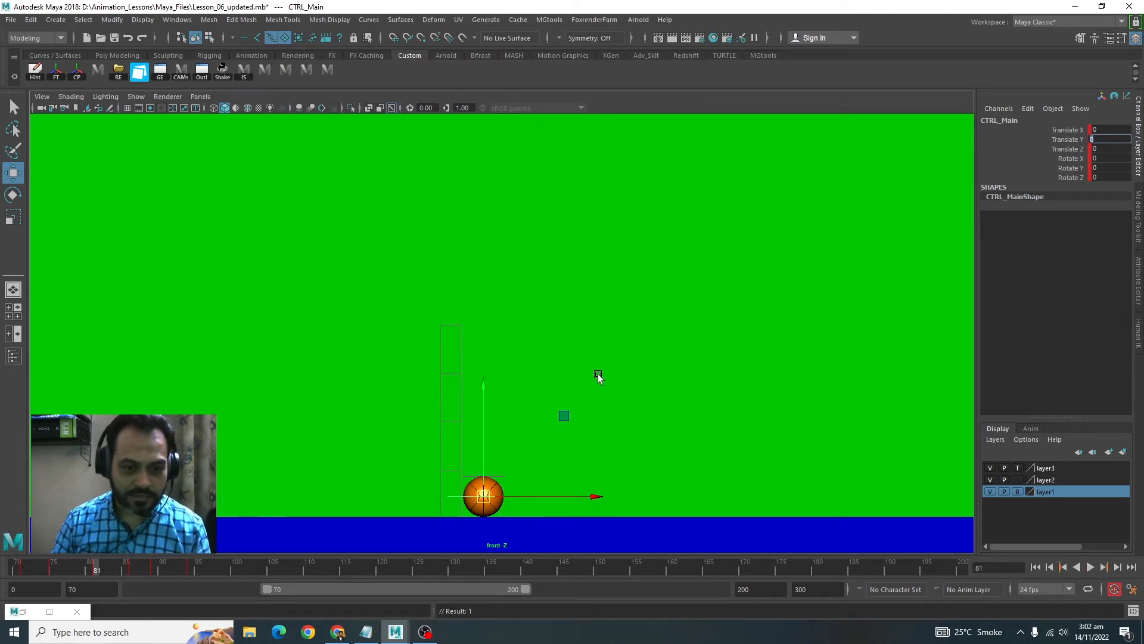
pyautogui.write('0')
pyautogui.press('Return')
# Set Translate Y to 0 on the ball control's keys at frames 86 and 89.
pyautogui.moveTo(56, 570); pyautogui.dragTo(134, 568)
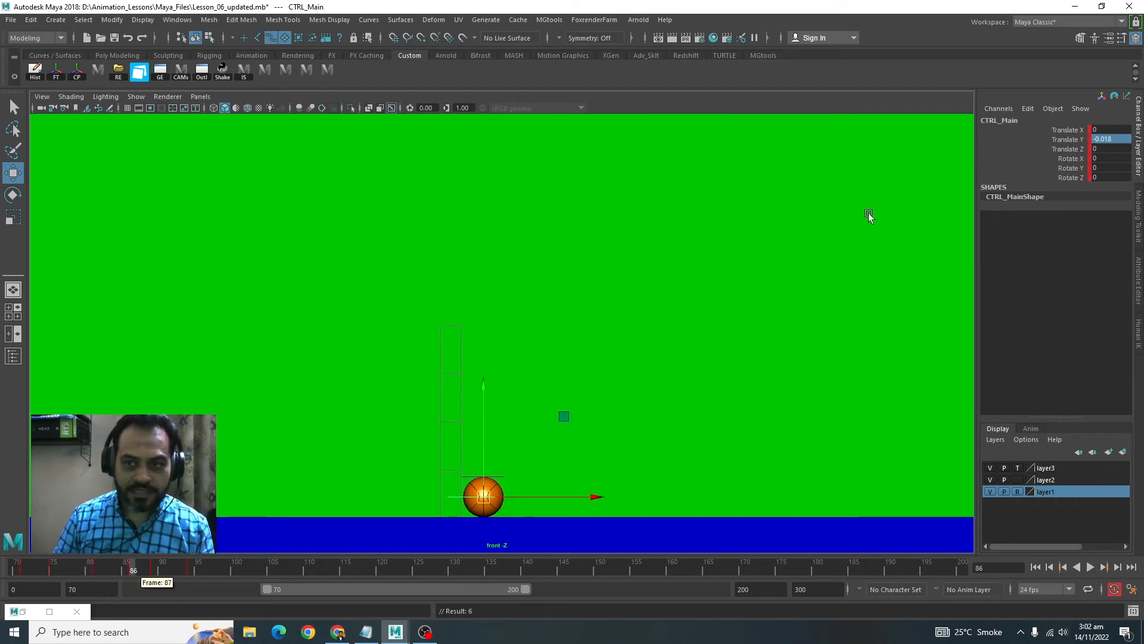
pyautogui.write('0')
pyautogui.press('Return')
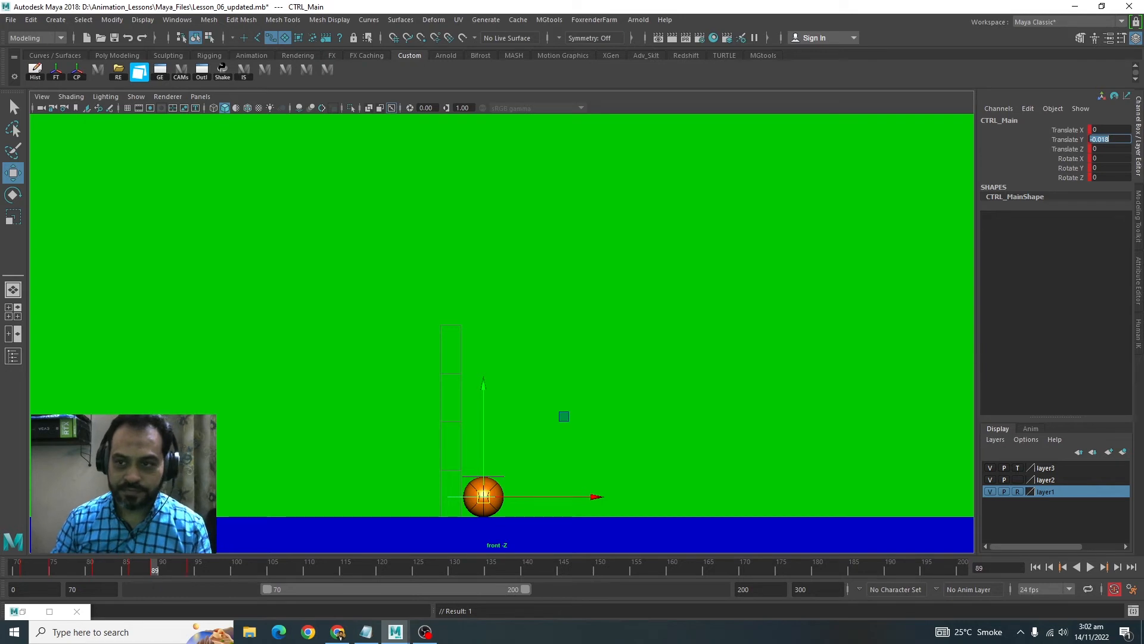
pyautogui.write('0')
pyautogui.moveTo(156, 569); pyautogui.dragTo(101, 570)
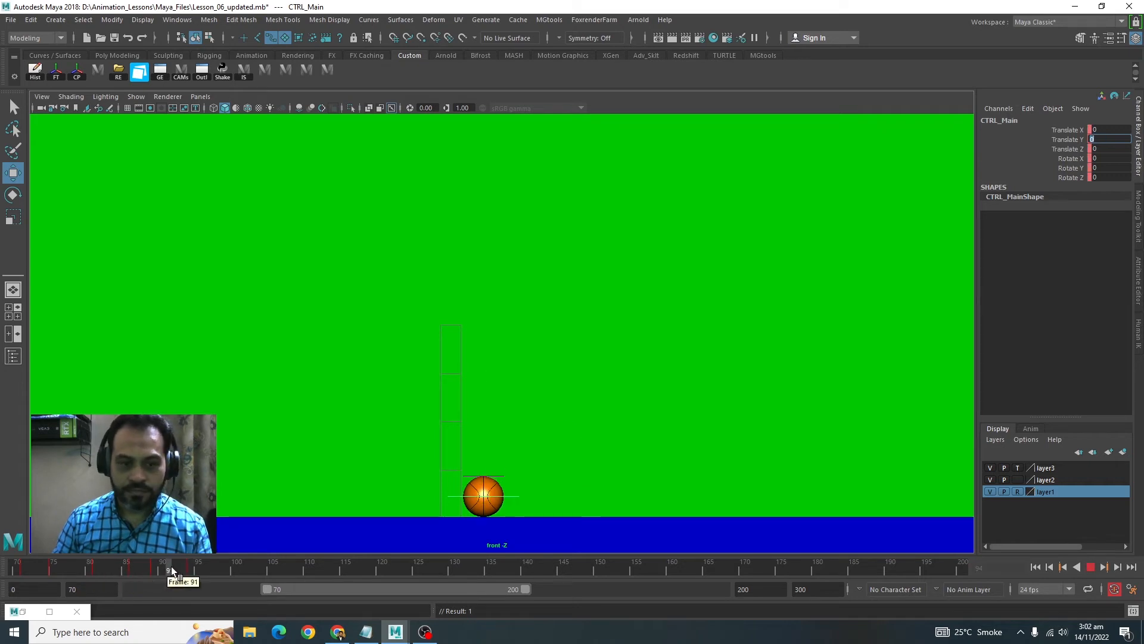
# Key the ball on the ground at gradually shortening intervals from frame 98 through frame 132.
pyautogui.moveTo(171, 570); pyautogui.dragTo(266, 570)
pyautogui.press('Return')
pyautogui.press('s')
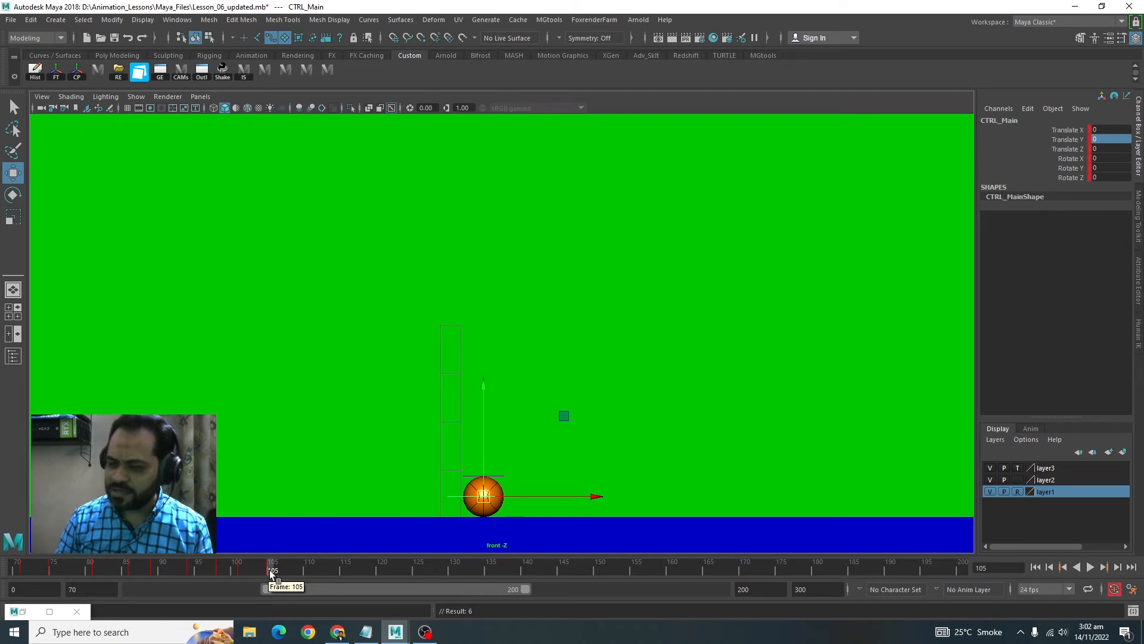
pyautogui.moveTo(271, 571); pyautogui.dragTo(349, 571)
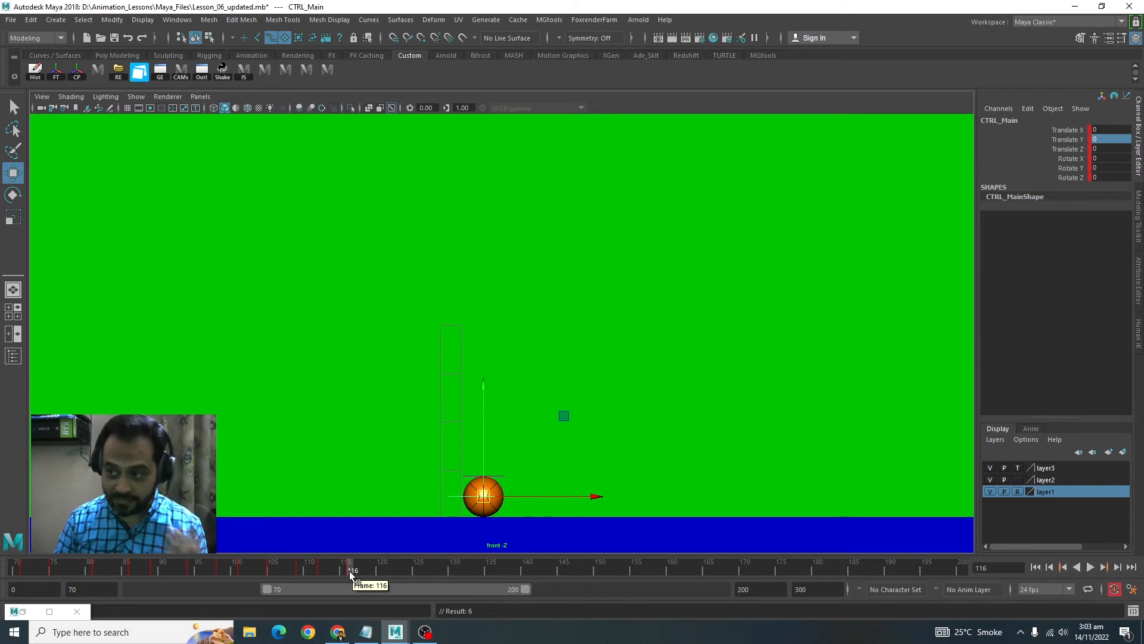
pyautogui.moveTo(353, 570); pyautogui.dragTo(452, 570)
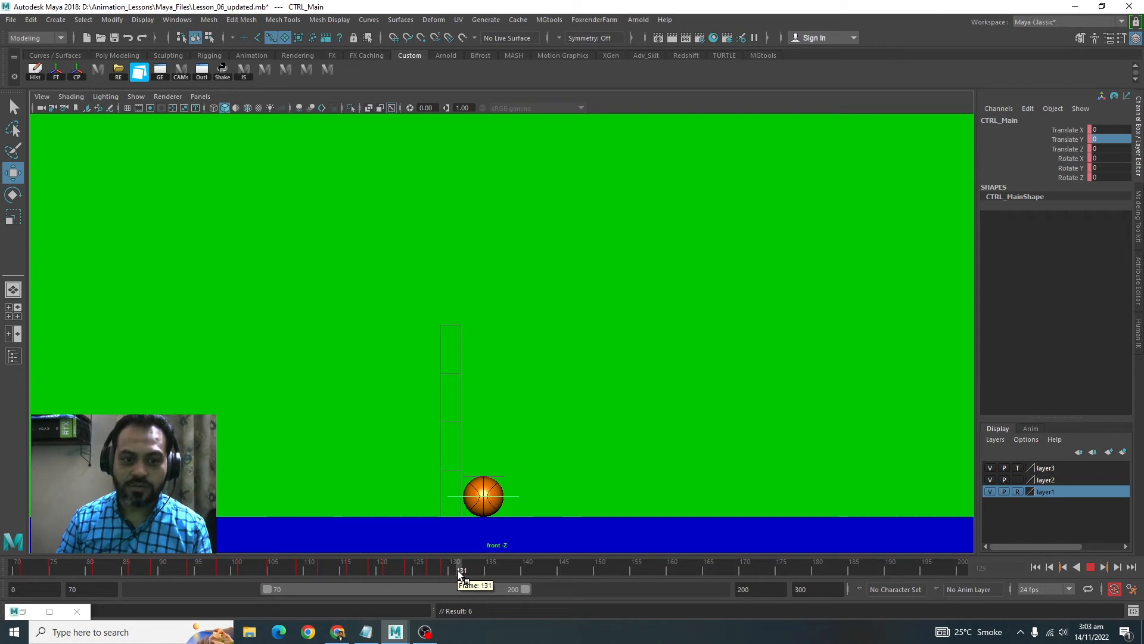
pyautogui.click(464, 570)
pyautogui.press('s')
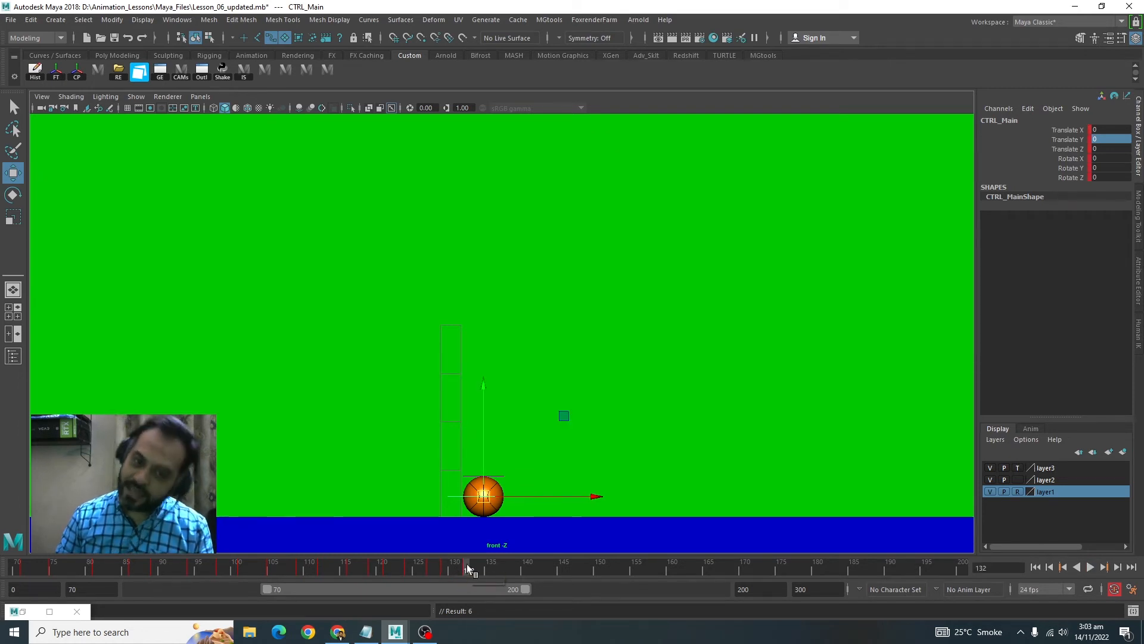
# Continue keying the ball on the ground every two or three frames through frame 152.
pyautogui.moveTo(468, 565); pyautogui.dragTo(536, 572)
pyautogui.press('s')
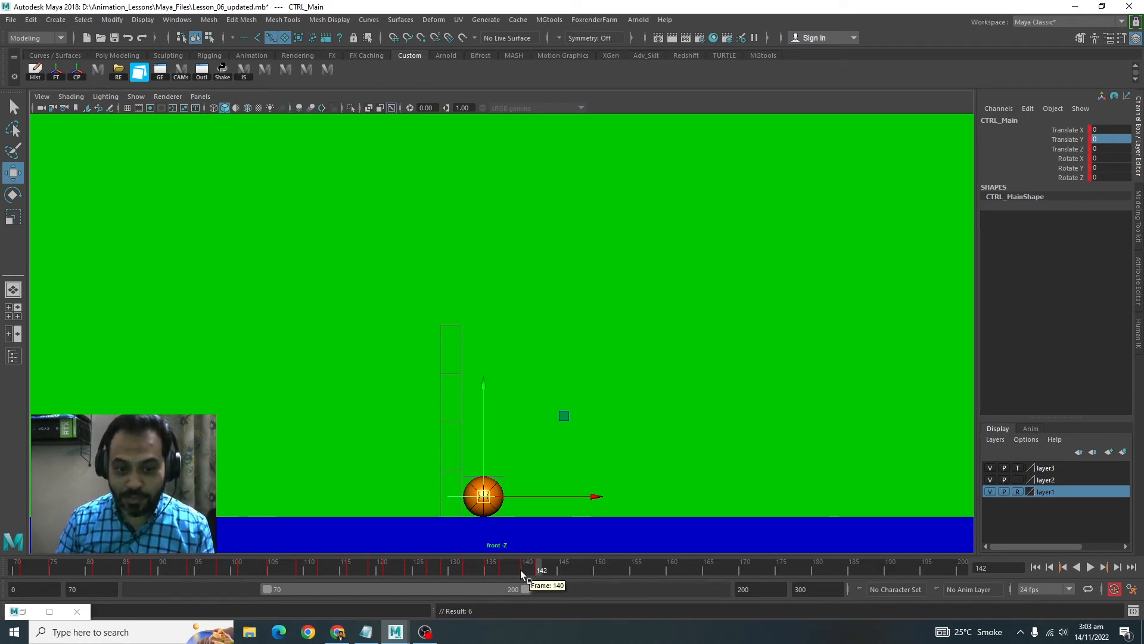
pyautogui.moveTo(492, 570); pyautogui.dragTo(500, 569)
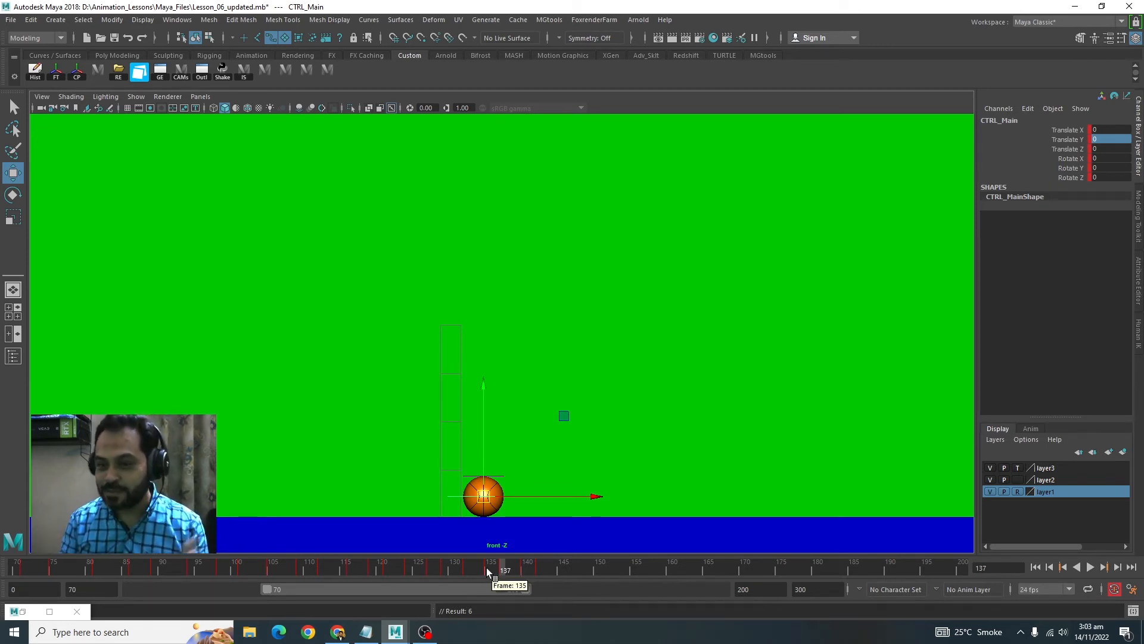
pyautogui.moveTo(532, 562); pyautogui.dragTo(504, 567)
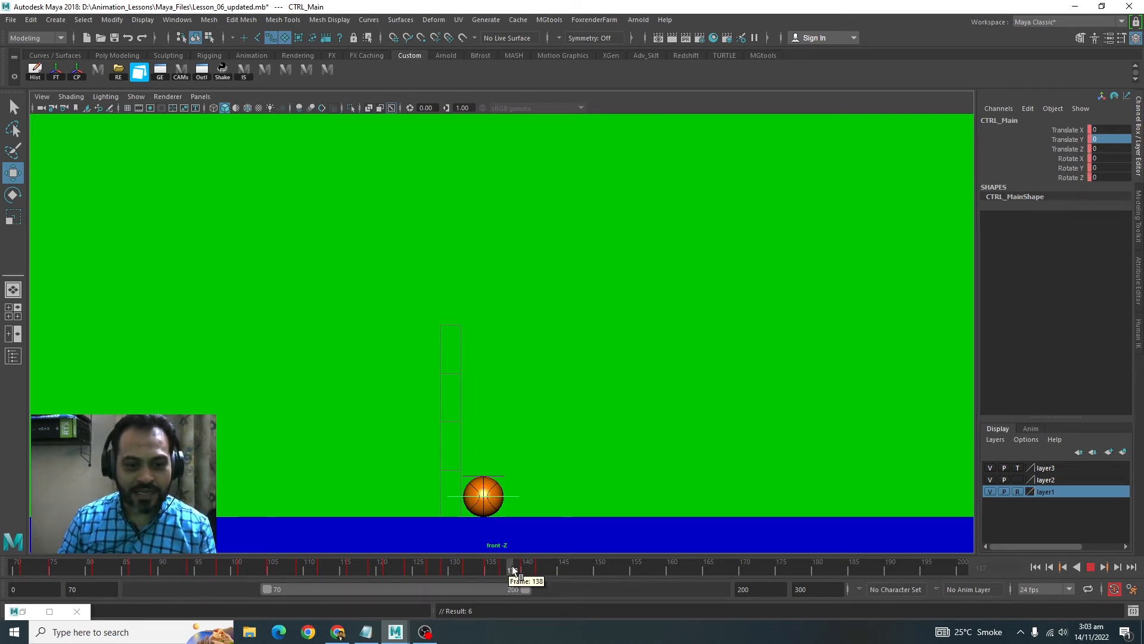
pyautogui.moveTo(546, 565); pyautogui.dragTo(610, 572)
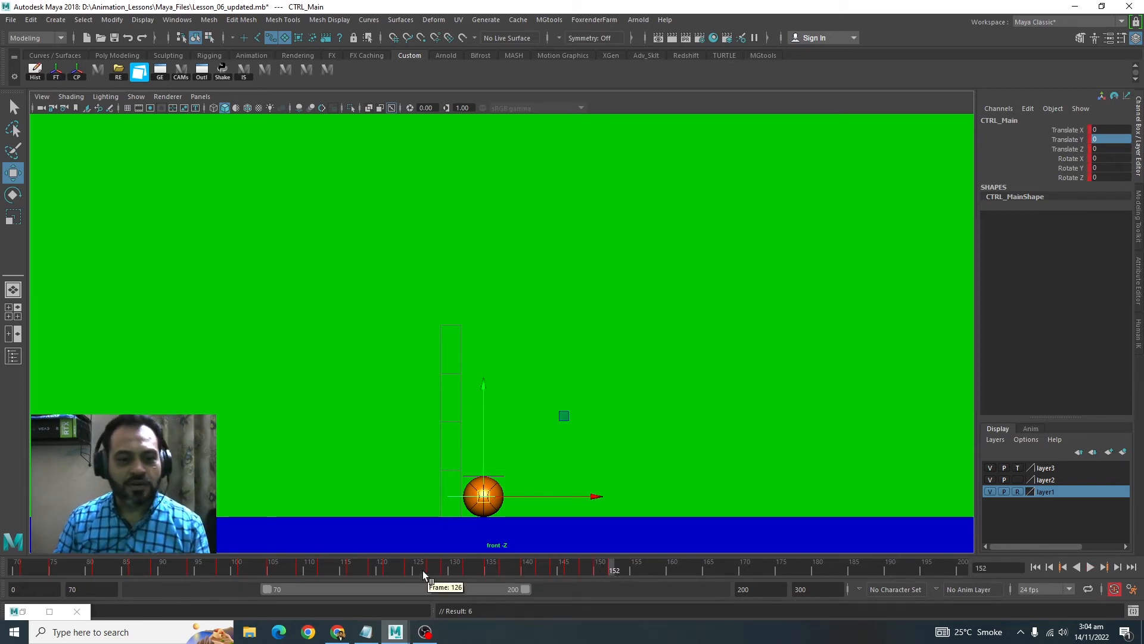
# Replay from frame 70, restore the Graph Editor at frame 74 and frame the Translate Y keys from the last peak onward.
pyautogui.moveTo(314, 570); pyautogui.dragTo(17, 569)
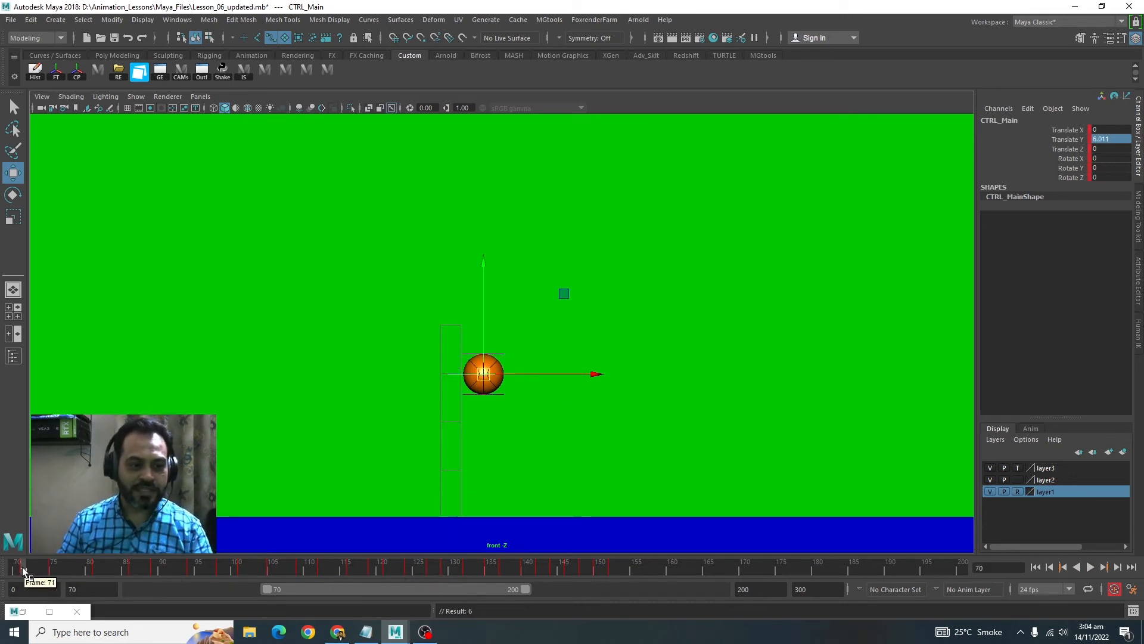
pyautogui.hotkey('alt', 'v')
pyautogui.moveTo(166, 571); pyautogui.dragTo(46, 576)
pyautogui.click(21, 611)
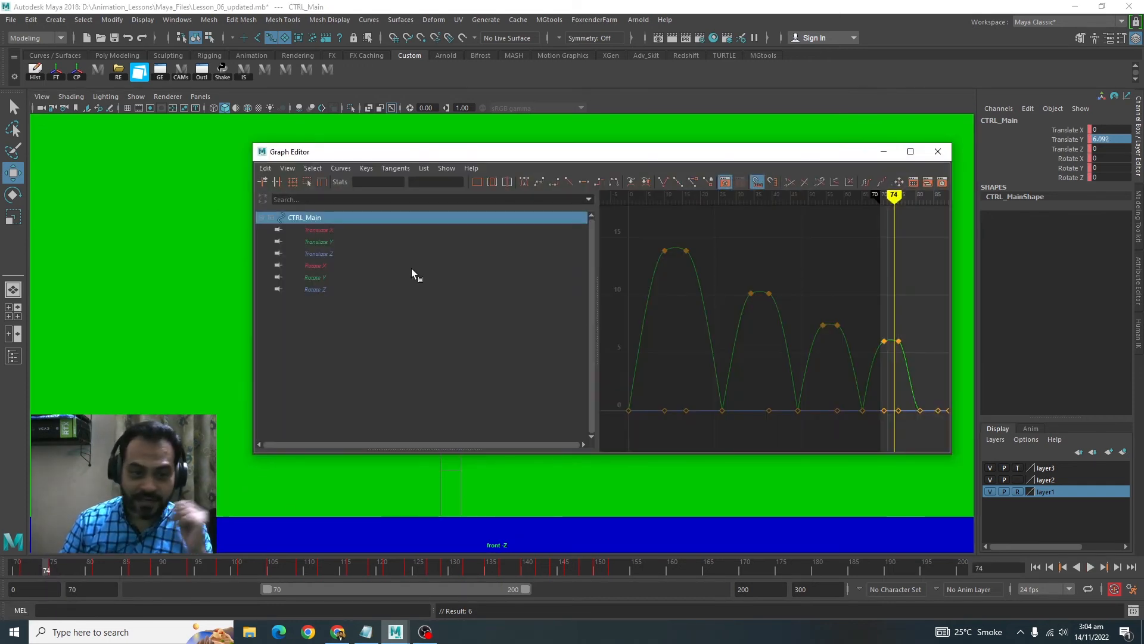
pyautogui.click(329, 242)
pyautogui.moveTo(701, 153); pyautogui.dragTo(579, 148)
pyautogui.scroll(-4, 735, 327)
pyautogui.moveTo(804, 289); pyautogui.dragTo(602, 353)
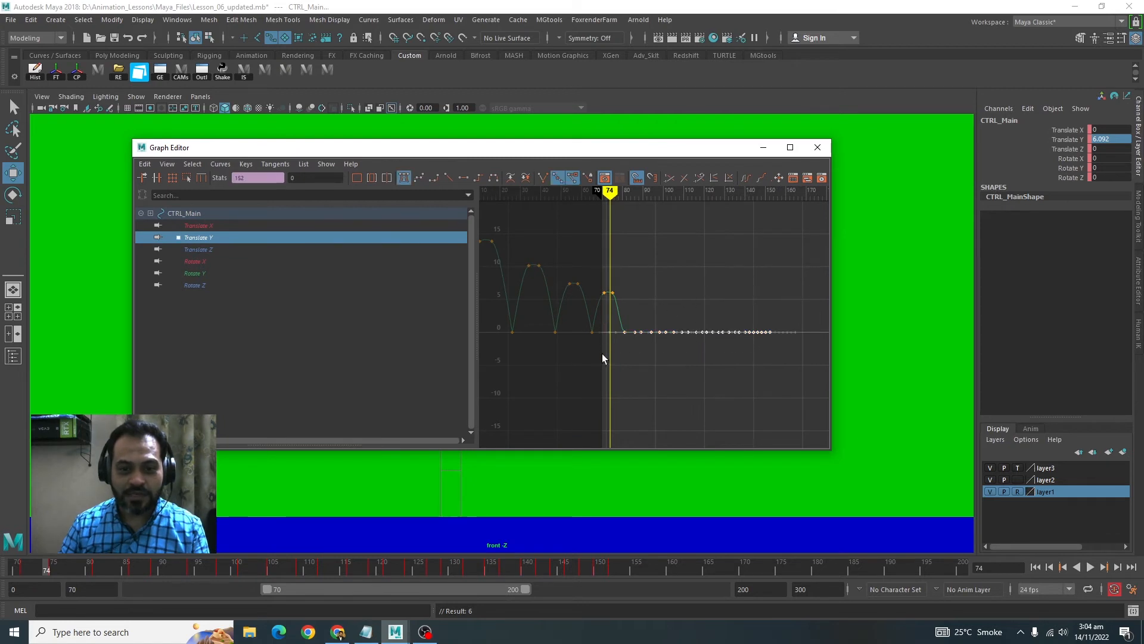
pyautogui.press('f')
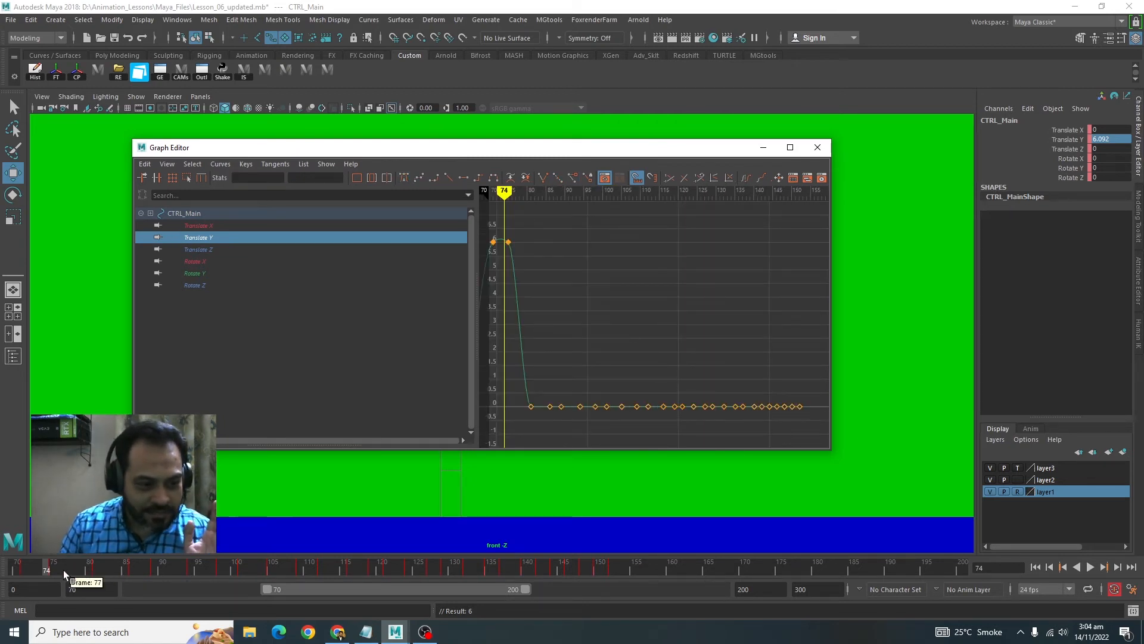
# Raise the Translate Y keys at frames 86 and 89 vertically to about 4.25 to form the next lower bounce peak.
pyautogui.moveTo(70, 578); pyautogui.dragTo(132, 579)
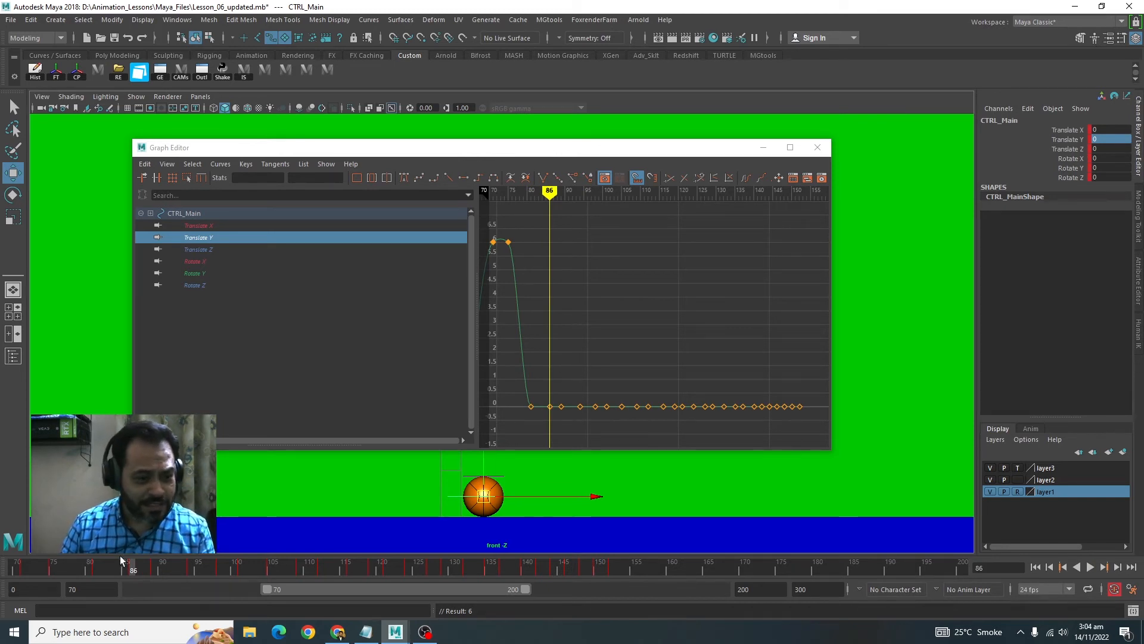
pyautogui.keyDown('alt'); pyautogui.moveTo(605, 335); pyautogui.dragTo(687, 324, button='middle'); pyautogui.keyUp('alt')
pyautogui.moveTo(678, 375); pyautogui.dragTo(657, 424)
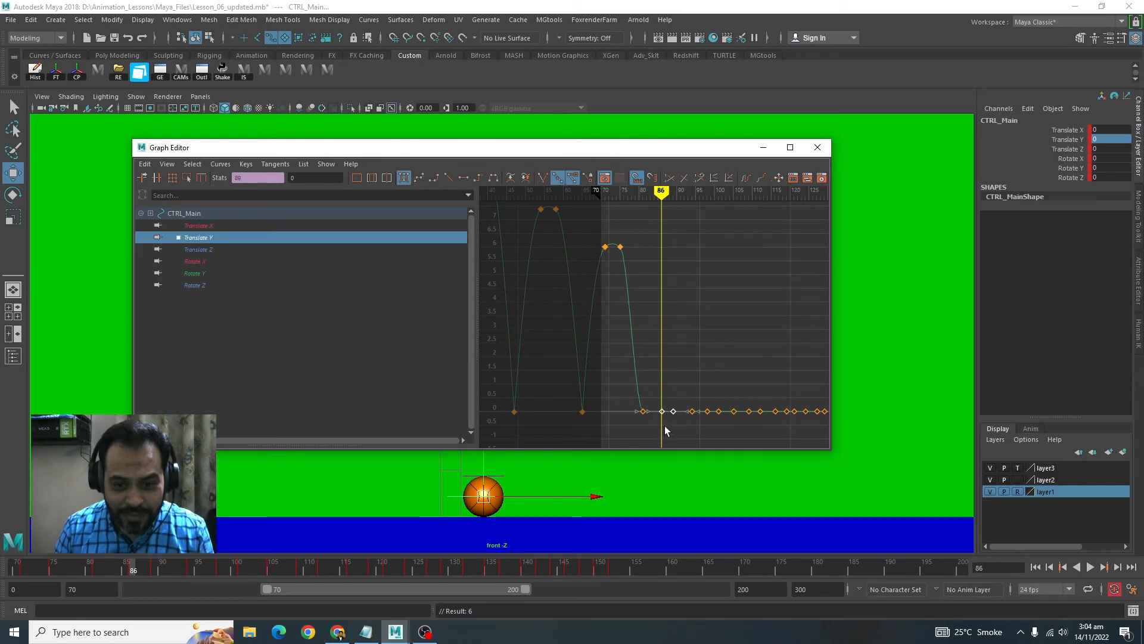
pyautogui.click(99, 569)
pyautogui.moveTo(98, 566); pyautogui.dragTo(137, 573)
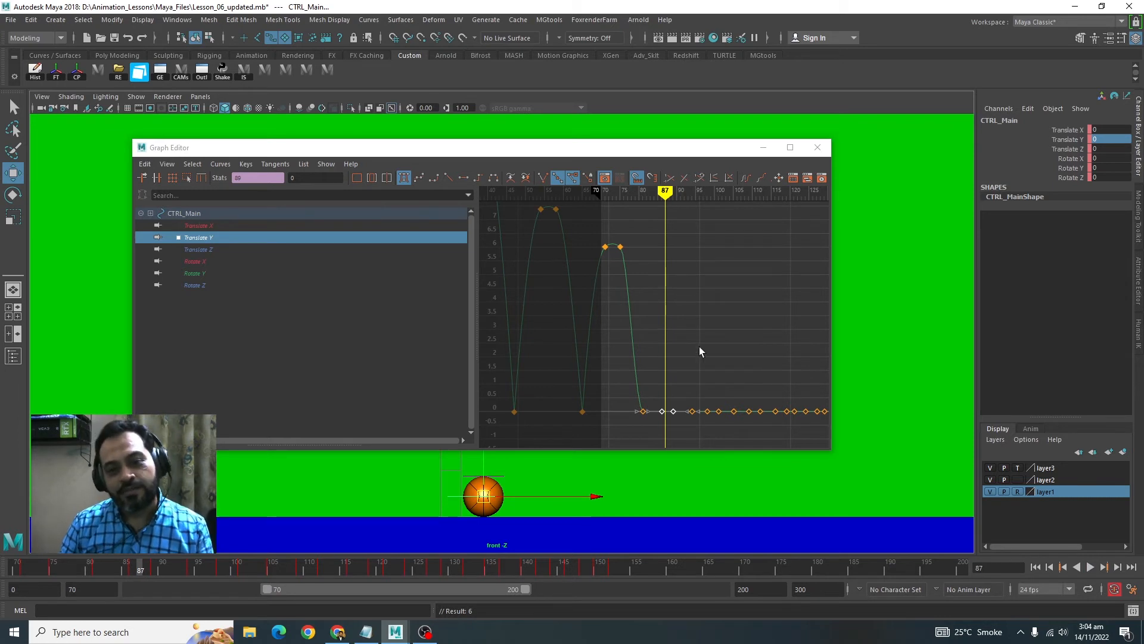
pyautogui.moveTo(692, 361); pyautogui.dragTo(649, 413)
pyautogui.moveTo(649, 373); pyautogui.dragTo(663, 411)
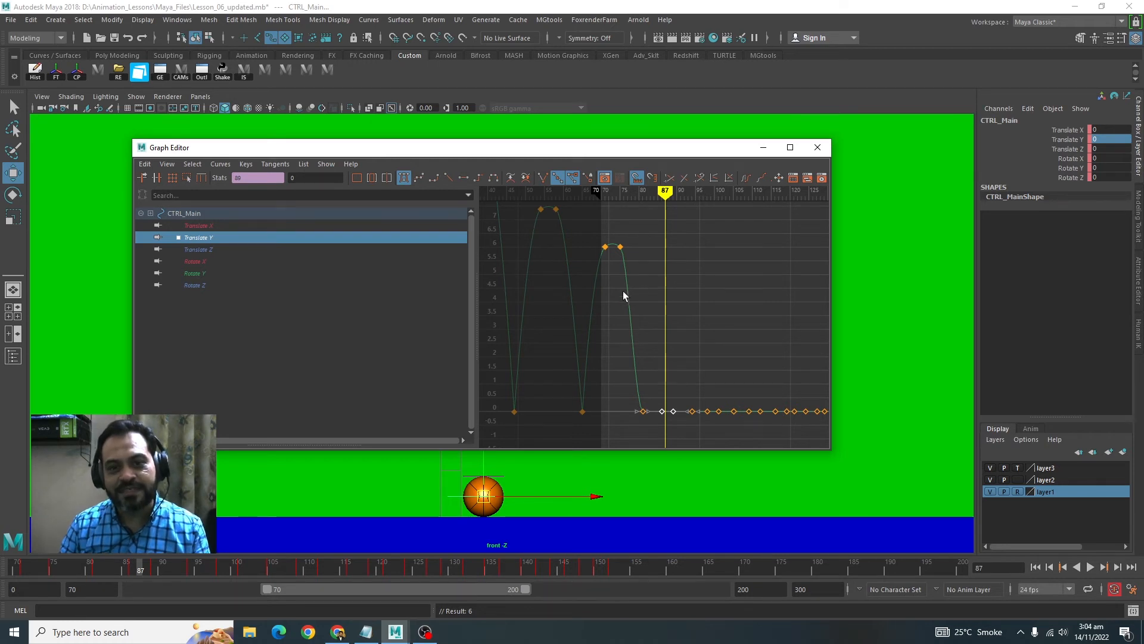
pyautogui.keyDown('shift'); pyautogui.moveTo(676, 350); pyautogui.dragTo(683, 225, button='middle'); pyautogui.keyUp('shift')
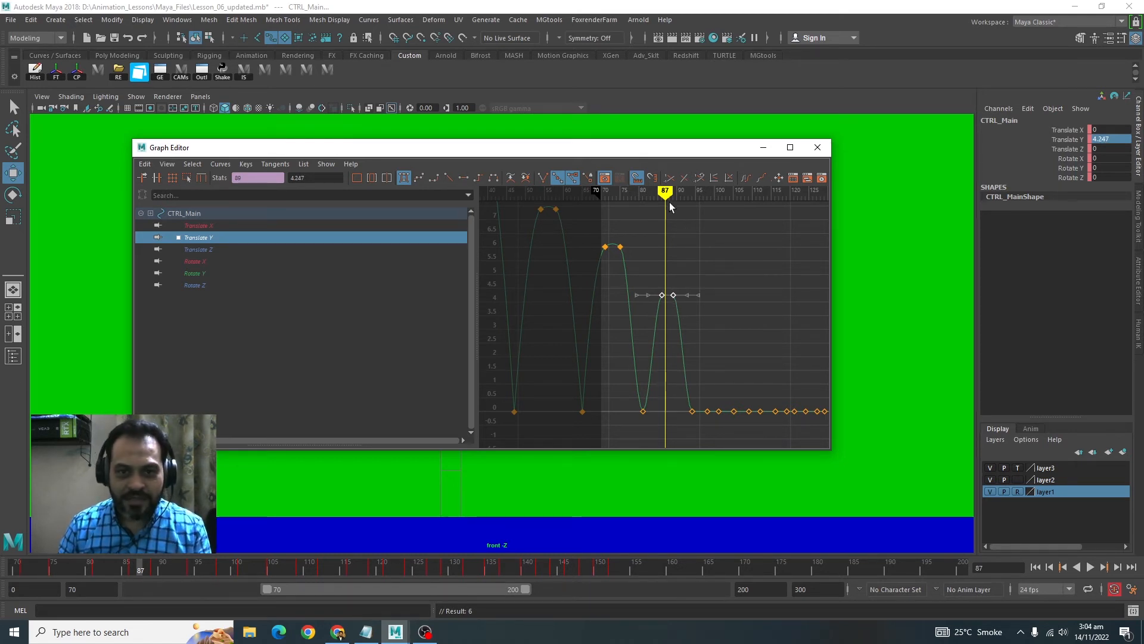
# Raise the Translate Y keys at frames 98 and 101 vertically to about 3.05 to form the following bounce peak.
pyautogui.moveTo(666, 193); pyautogui.dragTo(710, 199)
pyautogui.moveTo(725, 374); pyautogui.dragTo(718, 394)
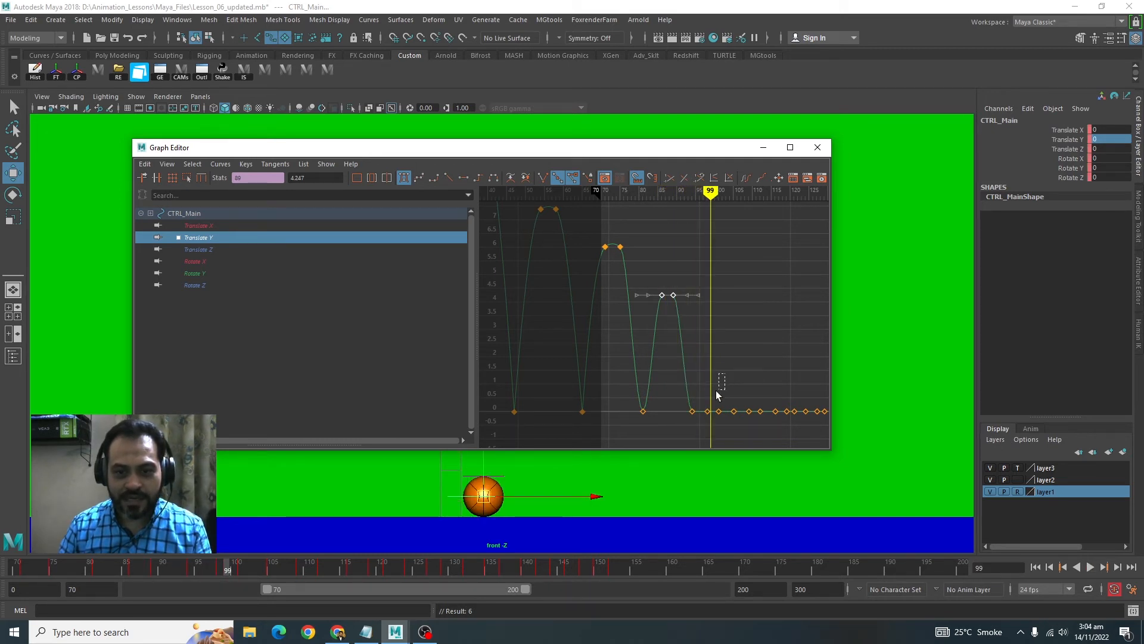
pyautogui.keyDown('shift'); pyautogui.moveTo(708, 433); pyautogui.dragTo(713, 348, button='middle'); pyautogui.keyUp('shift')
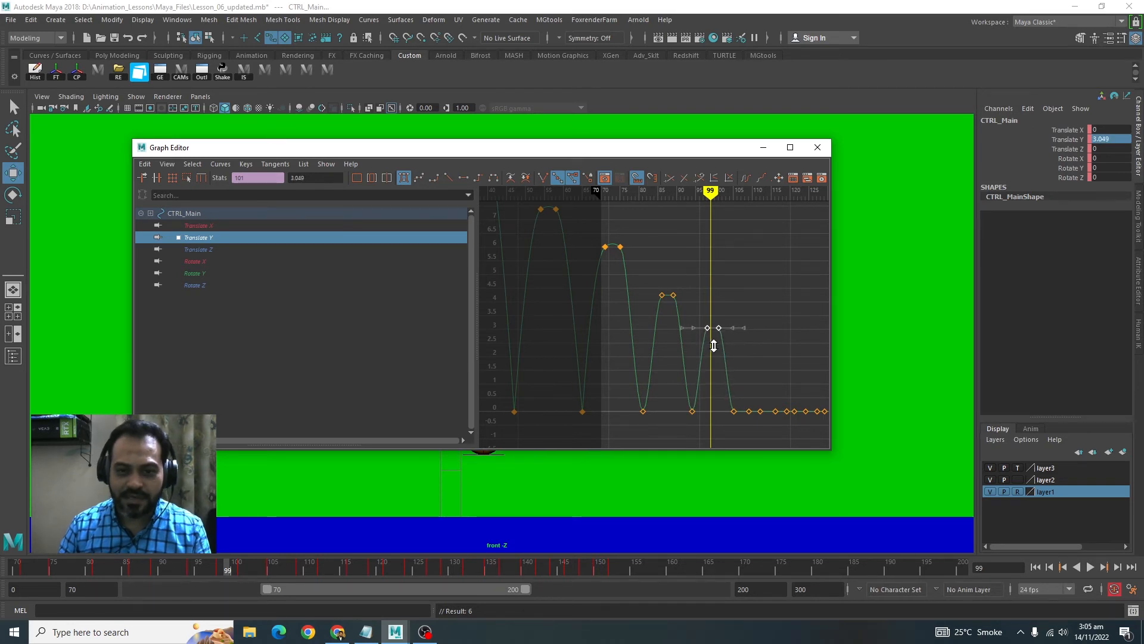
pyautogui.keyDown('alt'); pyautogui.moveTo(765, 365); pyautogui.dragTo(651, 340, button='middle'); pyautogui.keyUp('alt')
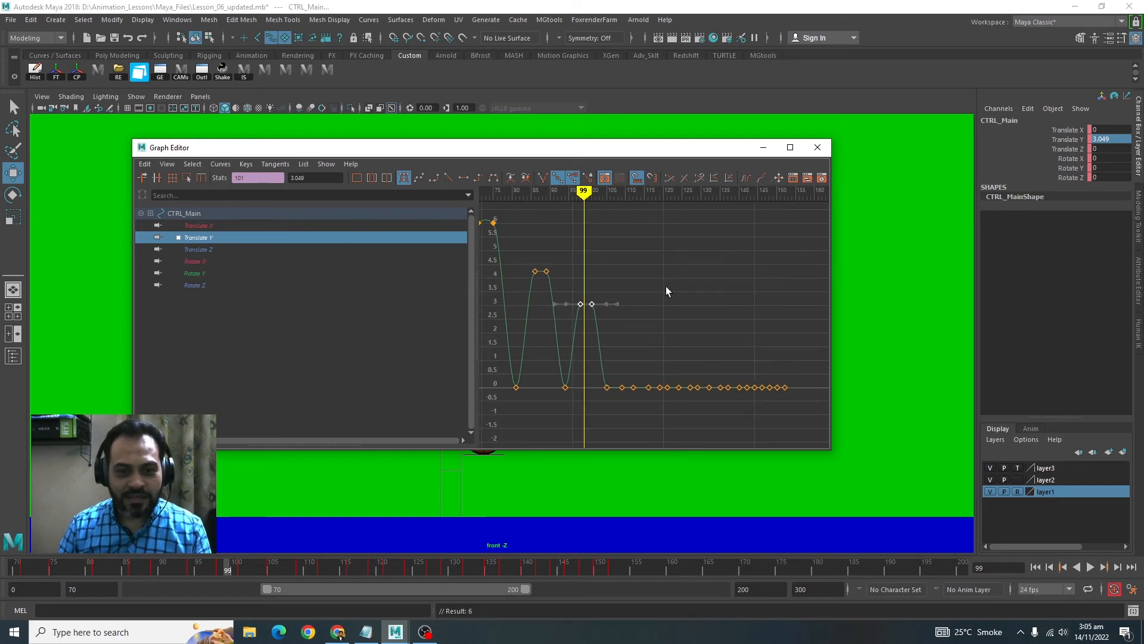
# Raise the Translate Y keys at frames 109 and 112 vertically to about 2.05 to form the next bounce peak.
pyautogui.press('f')
pyautogui.keyDown('alt'); pyautogui.moveTo(709, 340); pyautogui.dragTo(685, 335, button='right'); pyautogui.keyUp('alt')
pyautogui.moveTo(557, 277); pyautogui.dragTo(769, 396)
pyautogui.press('f')
pyautogui.click(641, 242)
pyautogui.keyDown('alt'); pyautogui.moveTo(641, 242); pyautogui.dragTo(577, 236, button='middle'); pyautogui.keyUp('alt')
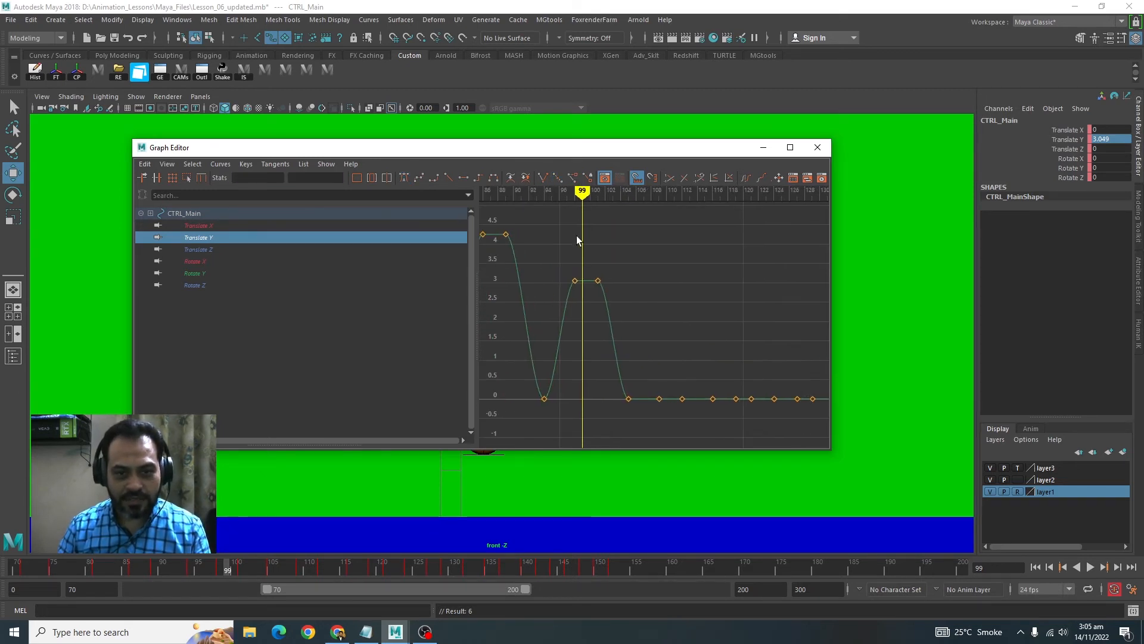
pyautogui.hotkey('alt', 'v')
pyautogui.moveTo(689, 427); pyautogui.dragTo(689, 428)
pyautogui.moveTo(677, 413)
pyautogui.keyDown('shift'); pyautogui.mouseDown(button='middle')
pyautogui.moveTo(677, 335)
pyautogui.moveTo(597, 322)
pyautogui.mouseUp(button='middle'); pyautogui.keyUp('shift')
# Raise the Translate Y keys at frames 119 and 121 vertically to about 1.47 to form a lower bounce peak.
pyautogui.moveTo(550, 192)
pyautogui.mouseDown()
pyautogui.moveTo(638, 206)
pyautogui.moveTo(627, 206)
pyautogui.mouseUp()
pyautogui.click(587, 285)
pyautogui.moveTo(643, 388); pyautogui.dragTo(514, 268)
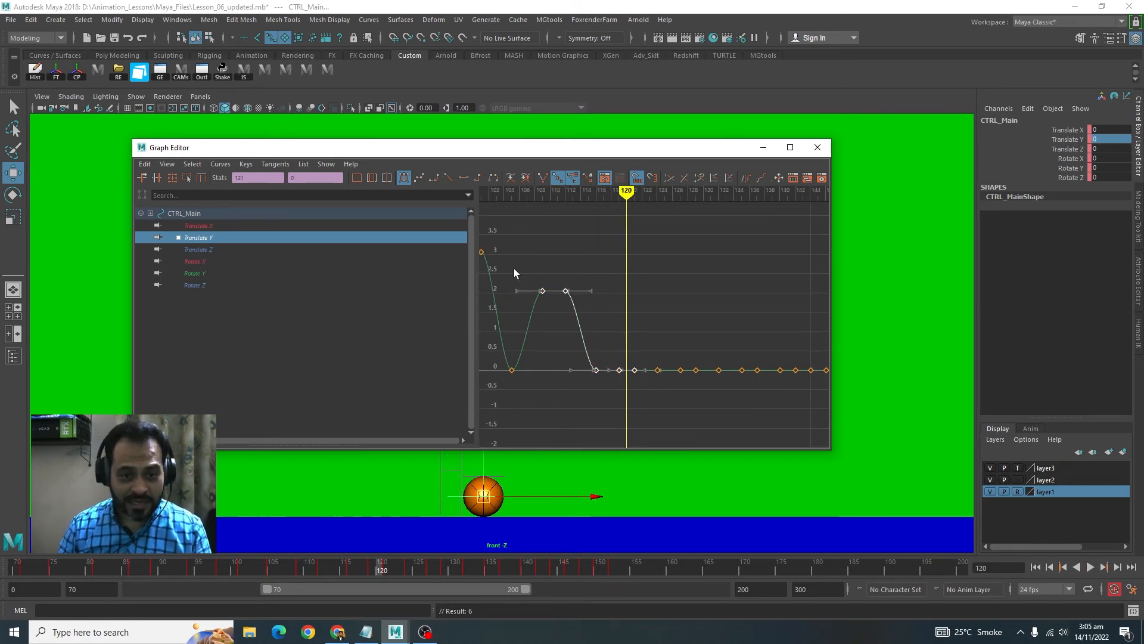
pyautogui.press('f')
pyautogui.click(663, 290)
pyautogui.moveTo(706, 372); pyautogui.dragTo(768, 420)
pyautogui.keyDown('shift'); pyautogui.moveTo(748, 361); pyautogui.dragTo(747, 242, button='middle'); pyautogui.keyUp('shift')
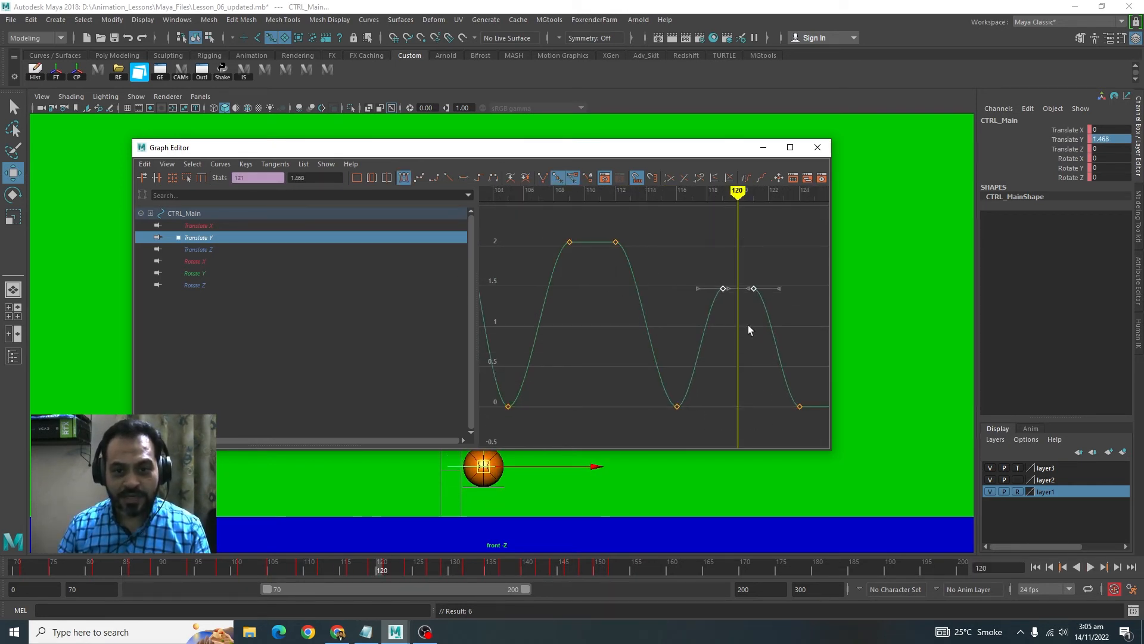
# Raise the Translate Y keys at frames 127 and 129 vertically to about 1.04 and frame the new peak.
pyautogui.keyDown('alt'); pyautogui.moveTo(748, 330); pyautogui.dragTo(549, 314, button='middle'); pyautogui.keyUp('alt')
pyautogui.moveTo(540, 192); pyautogui.dragTo(662, 203)
pyautogui.moveTo(633, 364); pyautogui.dragTo(694, 414)
pyautogui.keyDown('shift'); pyautogui.moveTo(670, 408); pyautogui.dragTo(669, 328, button='middle'); pyautogui.keyUp('shift')
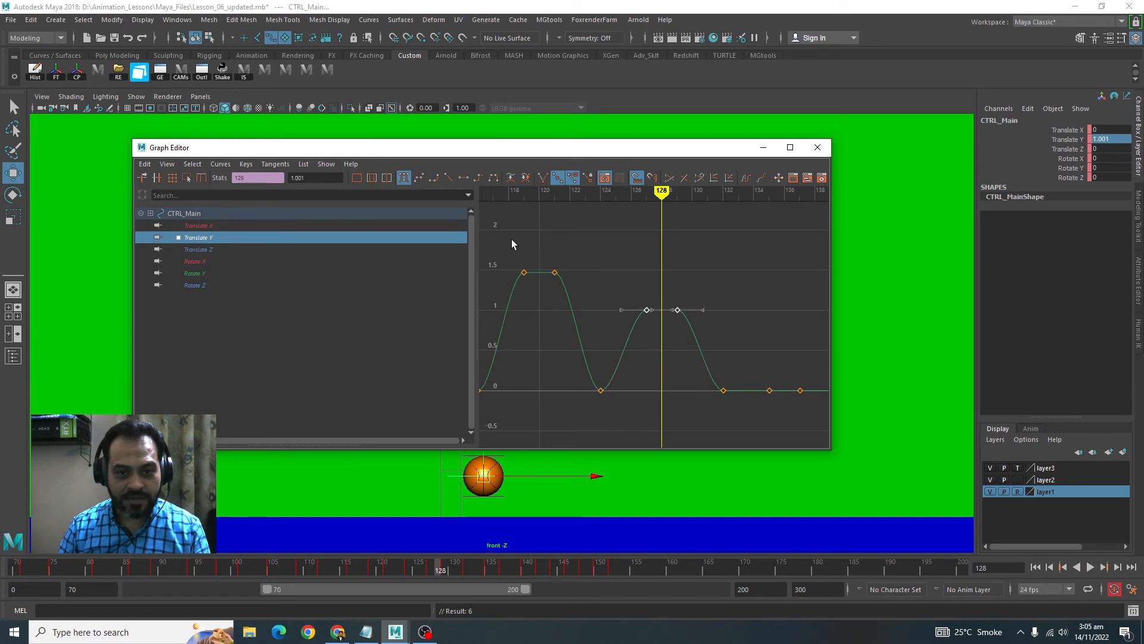
pyautogui.moveTo(511, 239); pyautogui.dragTo(709, 412)
pyautogui.press('f')
pyautogui.click(733, 389)
pyautogui.moveTo(691, 269); pyautogui.dragTo(763, 328)
pyautogui.scroll(-1, 743, 342)
# Raise the Translate Y keys at frames 135 and 137 vertically to about 0.72 for the following peak.
pyautogui.moveTo(742, 351)
pyautogui.keyDown('alt'); pyautogui.mouseDown(button='middle')
pyautogui.moveTo(606, 345)
pyautogui.moveTo(600, 311)
pyautogui.mouseUp(button='middle'); pyautogui.keyUp('alt')
pyautogui.scroll(-1, 658, 316)
pyautogui.moveTo(590, 192); pyautogui.dragTo(675, 201)
pyautogui.press('f')
pyautogui.moveTo(531, 262); pyautogui.dragTo(766, 426)
pyautogui.keyDown('shift'); pyautogui.moveTo(700, 369); pyautogui.dragTo(705, 257, button='middle'); pyautogui.keyUp('shift')
# Raise the single Translate Y key at frame 142 vertically to about 0.5 to form a small bounce peak.
pyautogui.keyDown('alt'); pyautogui.moveTo(826, 379); pyautogui.dragTo(628, 356, button='middle'); pyautogui.keyUp('alt')
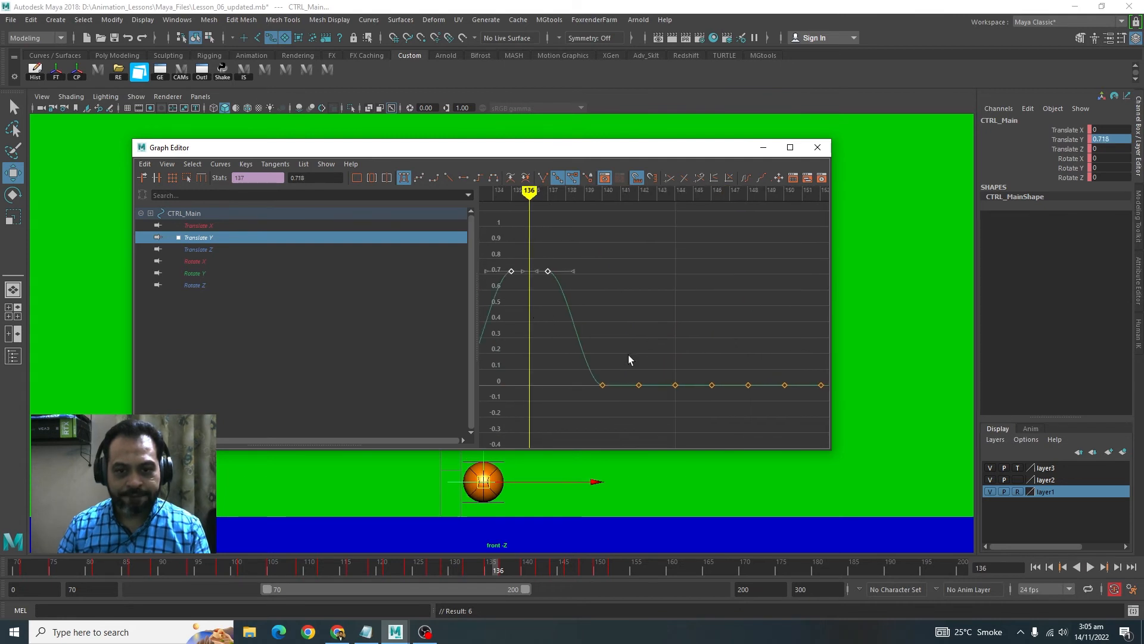
pyautogui.scroll(-1, 628, 355)
pyautogui.moveTo(656, 194); pyautogui.dragTo(656, 211)
pyautogui.keyDown('alt'); pyautogui.moveTo(634, 391); pyautogui.dragTo(710, 385, button='middle'); pyautogui.keyUp('alt')
pyautogui.scroll(-1, 710, 385)
pyautogui.moveTo(590, 192)
pyautogui.mouseDown()
pyautogui.moveTo(574, 220)
pyautogui.moveTo(714, 241)
pyautogui.moveTo(511, 265)
pyautogui.moveTo(697, 302)
pyautogui.moveTo(715, 325)
pyautogui.mouseUp()
pyautogui.click(724, 344)
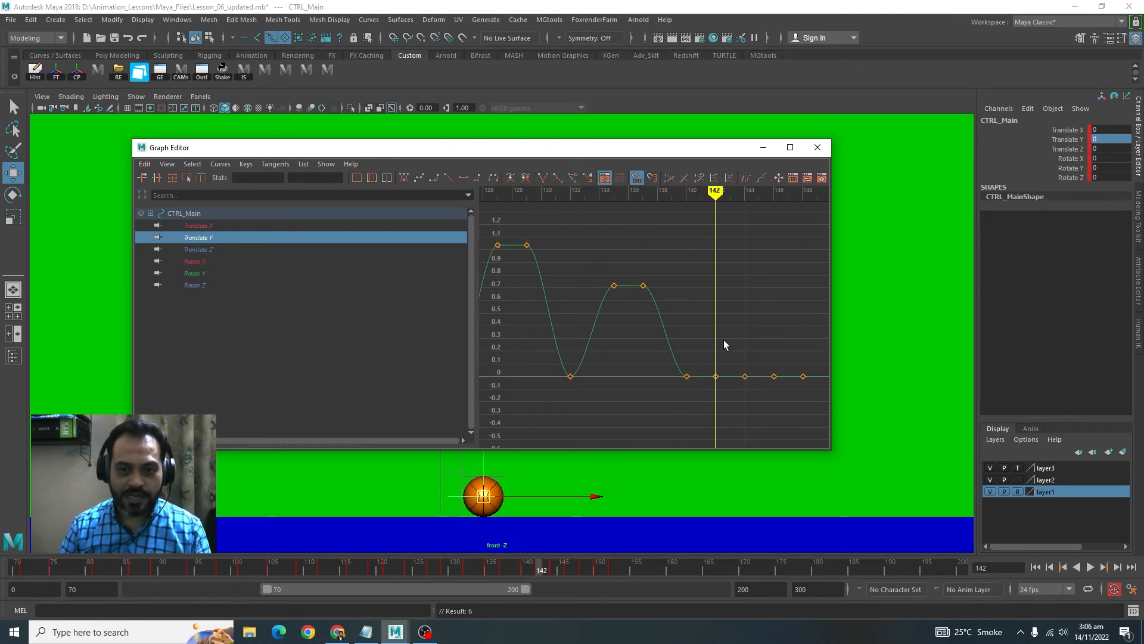
pyautogui.keyDown('shift'); pyautogui.moveTo(733, 324); pyautogui.dragTo(733, 273, button='middle'); pyautogui.keyUp('shift')
pyautogui.moveTo(590, 262); pyautogui.dragTo(745, 342)
pyautogui.press('f')
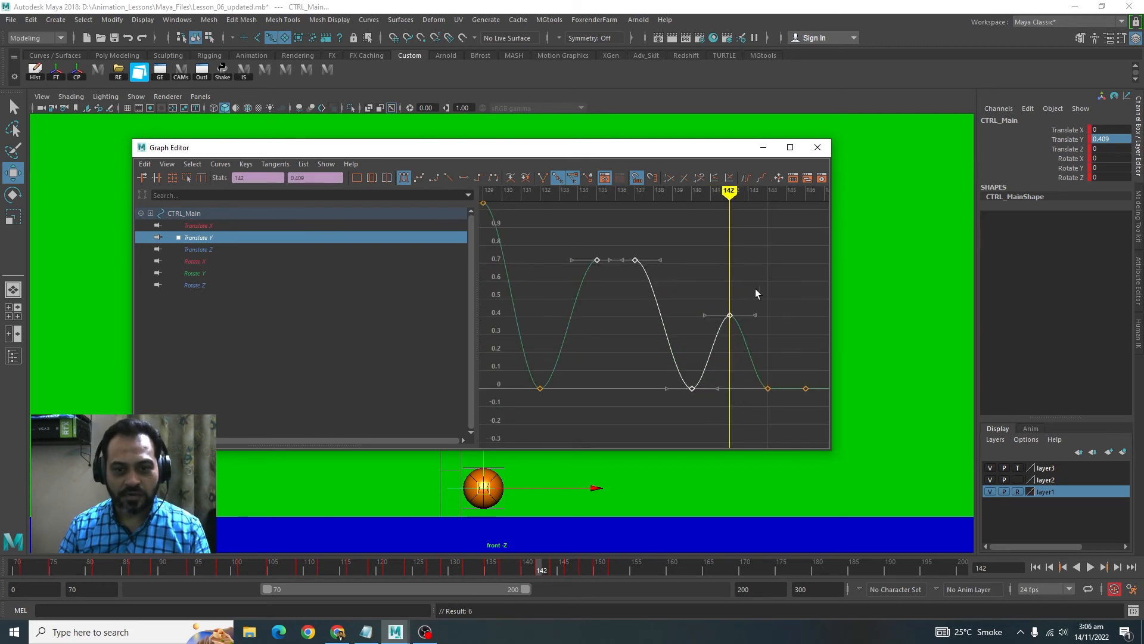
pyautogui.moveTo(755, 289); pyautogui.dragTo(715, 334)
pyautogui.keyDown('shift'); pyautogui.moveTo(737, 359); pyautogui.dragTo(738, 342, button='middle'); pyautogui.keyUp('shift')
# Raise the Translate Y key at frame 146 vertically to about 0.35, below the preceding peak.
pyautogui.keyDown('alt'); pyautogui.moveTo(753, 296); pyautogui.dragTo(606, 286, button='middle'); pyautogui.keyUp('alt')
pyautogui.moveTo(605, 286); pyautogui.dragTo(685, 298)
pyautogui.moveTo(685, 351); pyautogui.dragTo(645, 397)
pyautogui.keyDown('shift'); pyautogui.moveTo(669, 410); pyautogui.dragTo(668, 353, button='middle'); pyautogui.keyUp('shift')
pyautogui.moveTo(566, 272); pyautogui.dragTo(712, 390)
pyautogui.press('f')
pyautogui.moveTo(665, 277); pyautogui.dragTo(720, 318)
pyautogui.keyDown('shift'); pyautogui.moveTo(720, 316); pyautogui.dragTo(720, 307, button='middle'); pyautogui.keyUp('shift')
# Raise the Translate Y key at frame 150 vertically to about 0.24 to form the last small bounce.
pyautogui.keyDown('alt'); pyautogui.moveTo(773, 334); pyautogui.dragTo(598, 307, button='middle'); pyautogui.keyUp('alt')
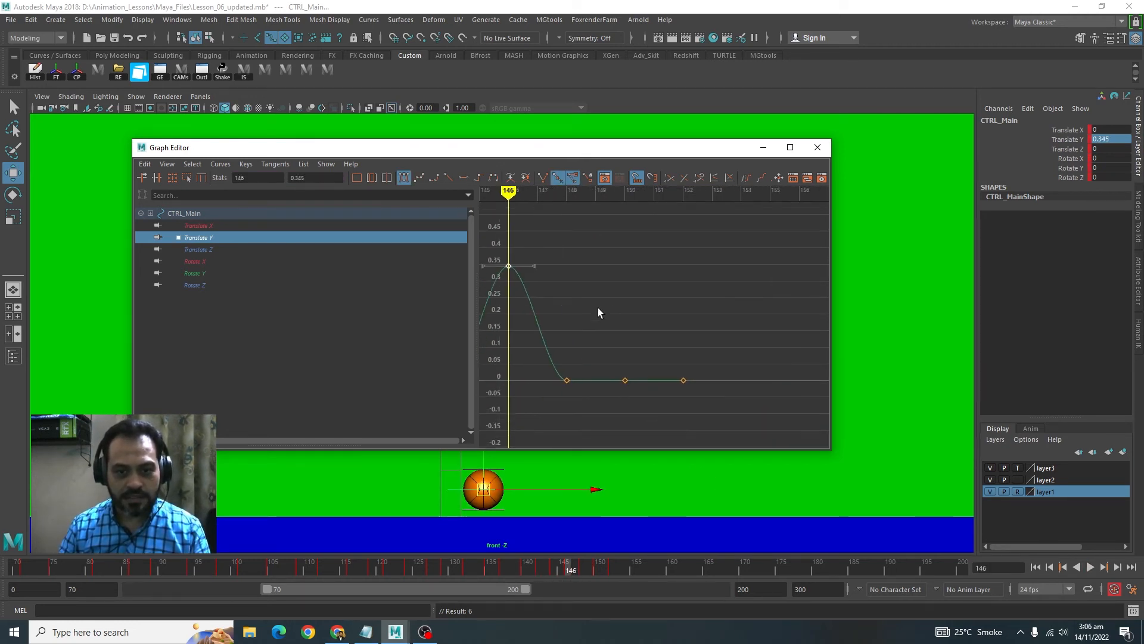
pyautogui.moveTo(558, 206); pyautogui.dragTo(652, 271)
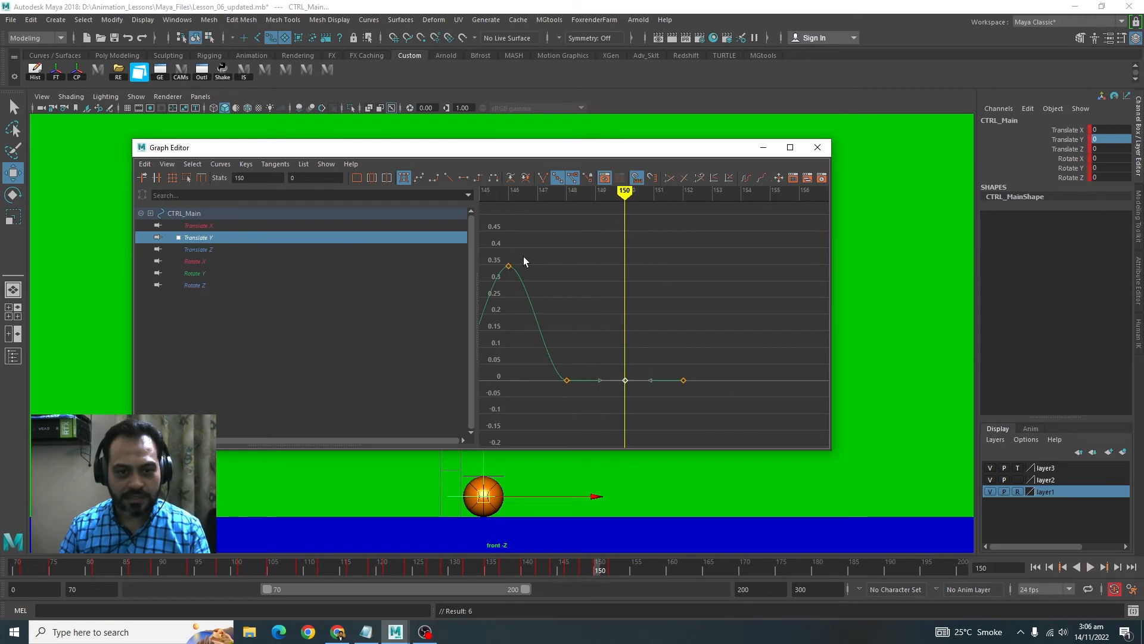
pyautogui.moveTo(599, 376); pyautogui.dragTo(599, 384)
pyautogui.press('f')
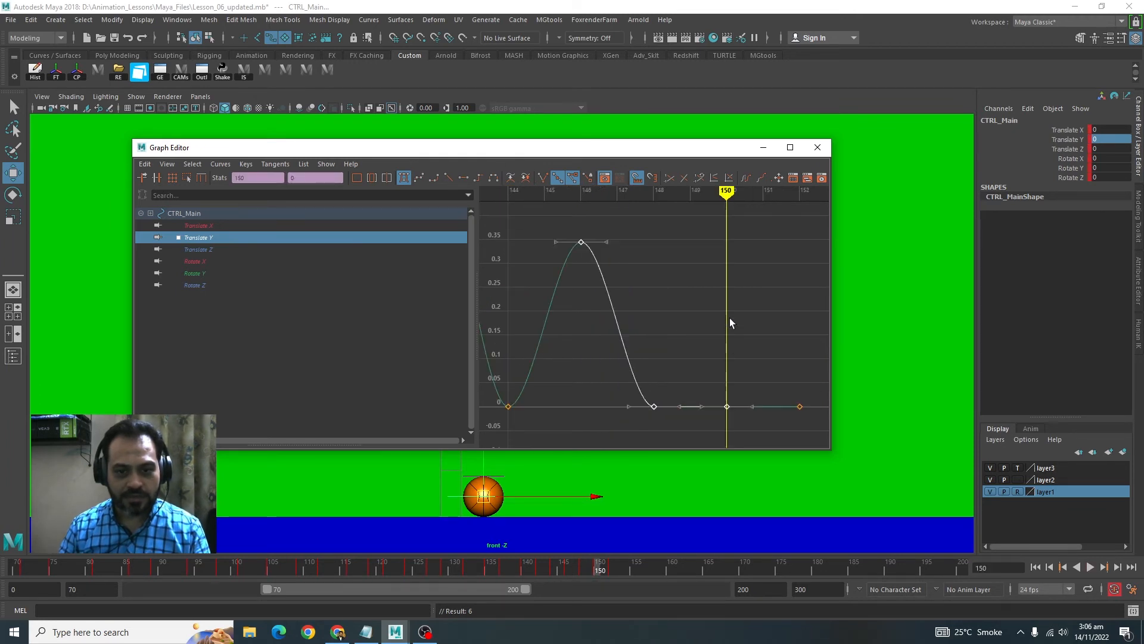
pyautogui.moveTo(689, 310); pyautogui.dragTo(746, 458)
pyautogui.keyDown('shift'); pyautogui.moveTo(742, 373); pyautogui.dragTo(729, 255, button='middle'); pyautogui.keyUp('shift')
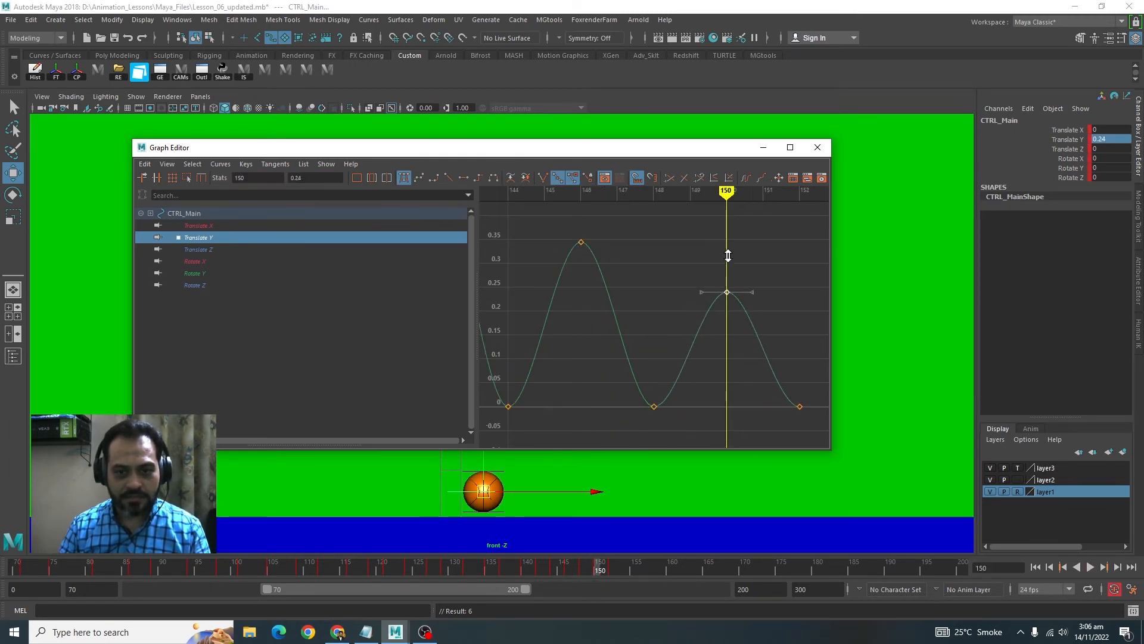
# Angle the inner tangents of the Translate Y keys at frames 86 and 89 upward to round that peak into a slight arch.
pyautogui.scroll(-10, 687, 356)
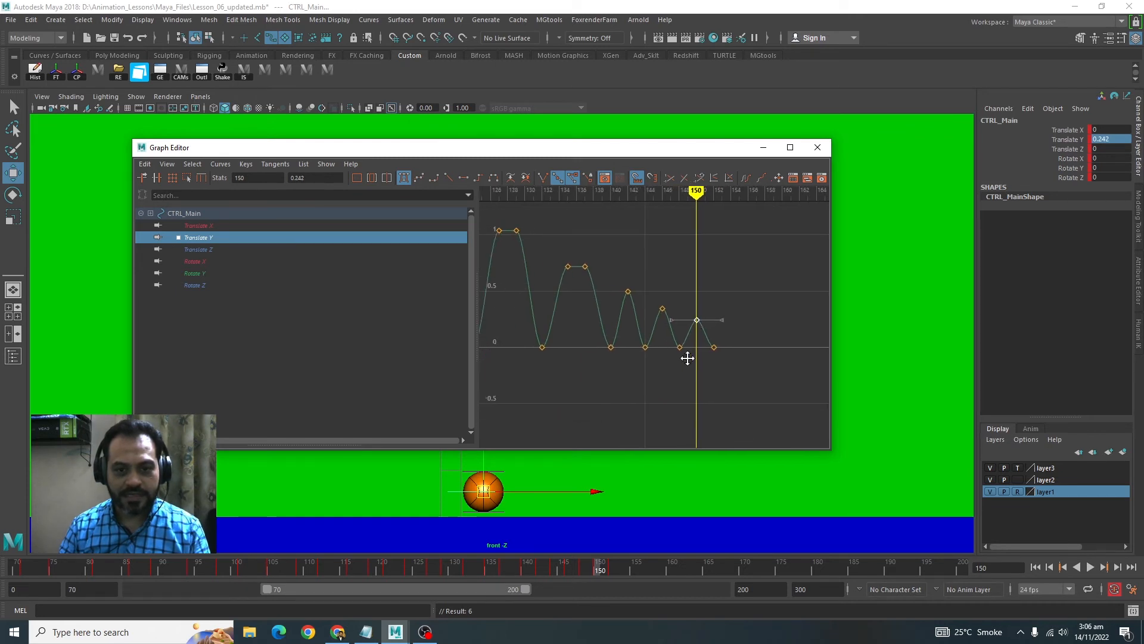
pyautogui.keyDown('alt'); pyautogui.moveTo(689, 360); pyautogui.dragTo(717, 363, button='middle'); pyautogui.keyUp('alt')
pyautogui.keyDown('alt'); pyautogui.moveTo(604, 353); pyautogui.dragTo(653, 420, button='middle'); pyautogui.keyUp('alt')
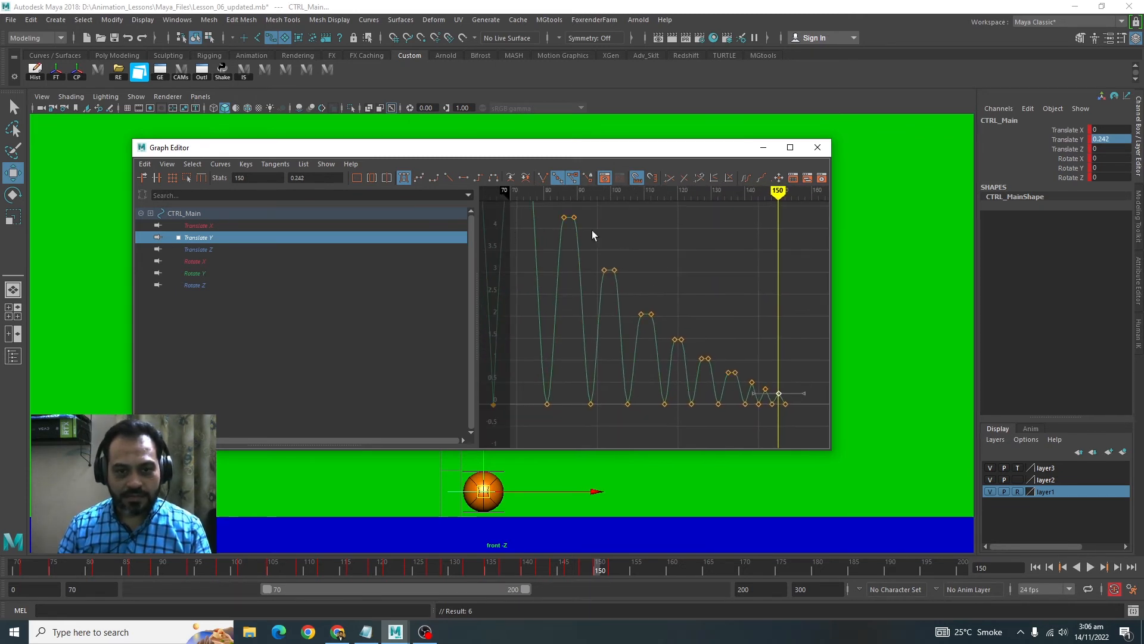
pyautogui.moveTo(549, 209); pyautogui.dragTo(655, 324)
pyautogui.press('f')
pyautogui.scroll(-9, 659, 302)
pyautogui.keyDown('alt'); pyautogui.moveTo(623, 286); pyautogui.dragTo(691, 339, button='middle'); pyautogui.keyUp('alt')
pyautogui.keyDown('shift'); pyautogui.moveTo(675, 294); pyautogui.dragTo(620, 319); pyautogui.keyUp('shift')
pyautogui.moveTo(677, 358); pyautogui.dragTo(677, 358)
pyautogui.press('f')
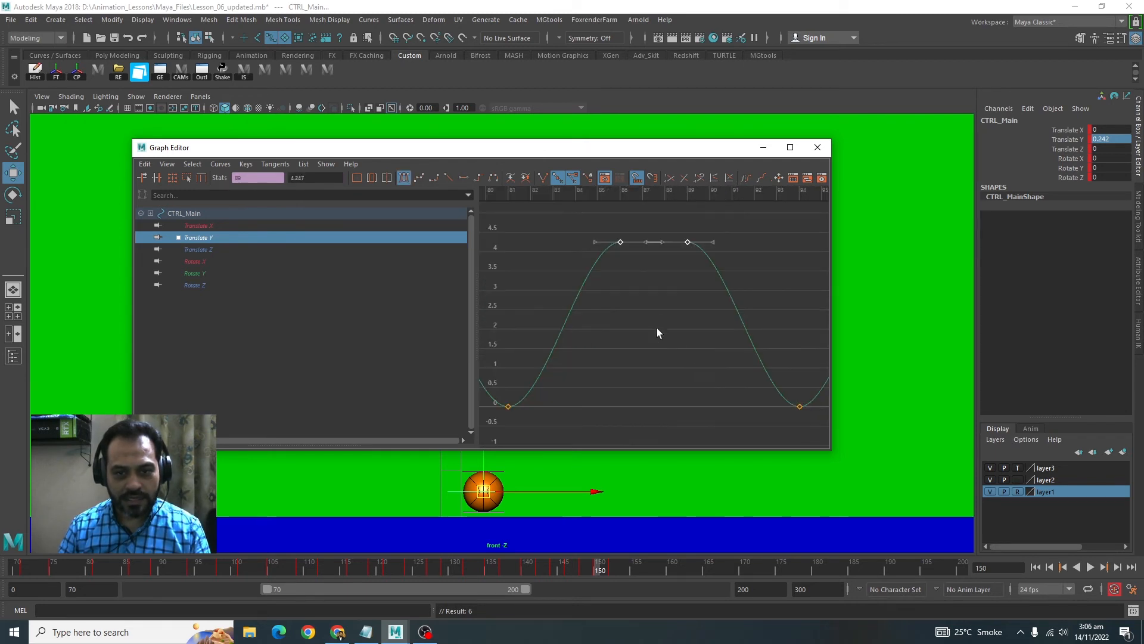
pyautogui.keyDown('alt'); pyautogui.moveTo(647, 262); pyautogui.dragTo(679, 324, button='middle'); pyautogui.keyUp('alt')
pyautogui.scroll(5, 655, 325)
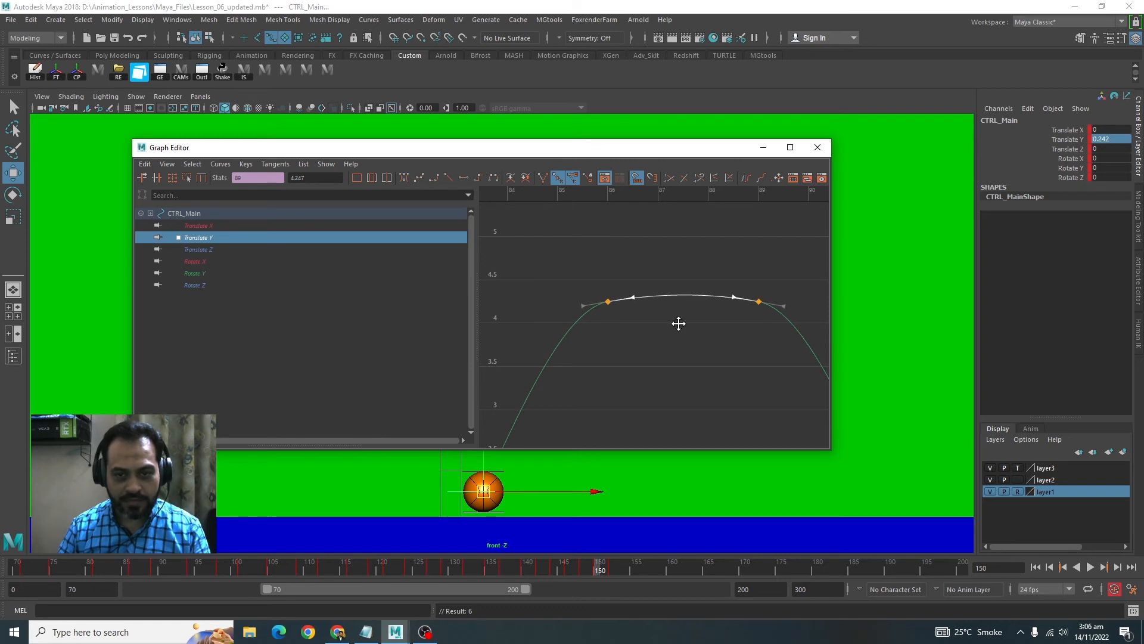
# Round the flat Translate Y peaks at frames 98–101 and 109–112 into slight arches by angling their inner tangents.
pyautogui.keyDown('alt'); pyautogui.moveTo(793, 405); pyautogui.dragTo(676, 355, button='middle'); pyautogui.keyUp('alt')
pyautogui.keyDown('alt'); pyautogui.moveTo(677, 355); pyautogui.dragTo(620, 381, button='right'); pyautogui.keyUp('alt')
pyautogui.moveTo(596, 222); pyautogui.dragTo(762, 351)
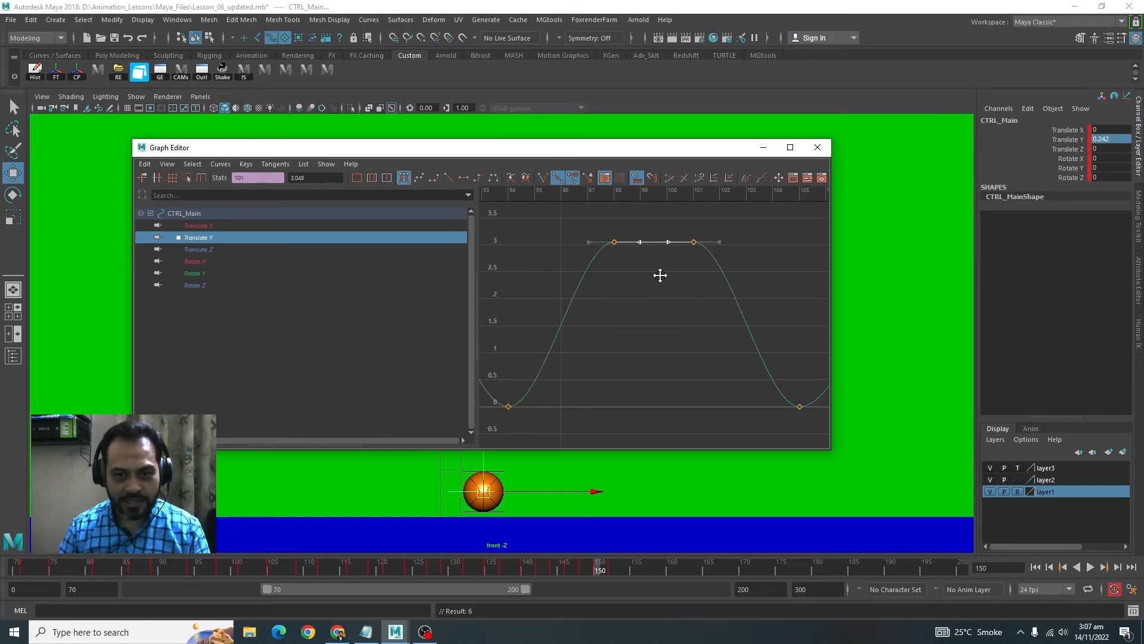
pyautogui.keyDown('alt'); pyautogui.moveTo(792, 298); pyautogui.dragTo(536, 298, button='middle'); pyautogui.keyUp('alt')
pyautogui.moveTo(610, 222); pyautogui.dragTo(763, 334)
pyautogui.press('f')
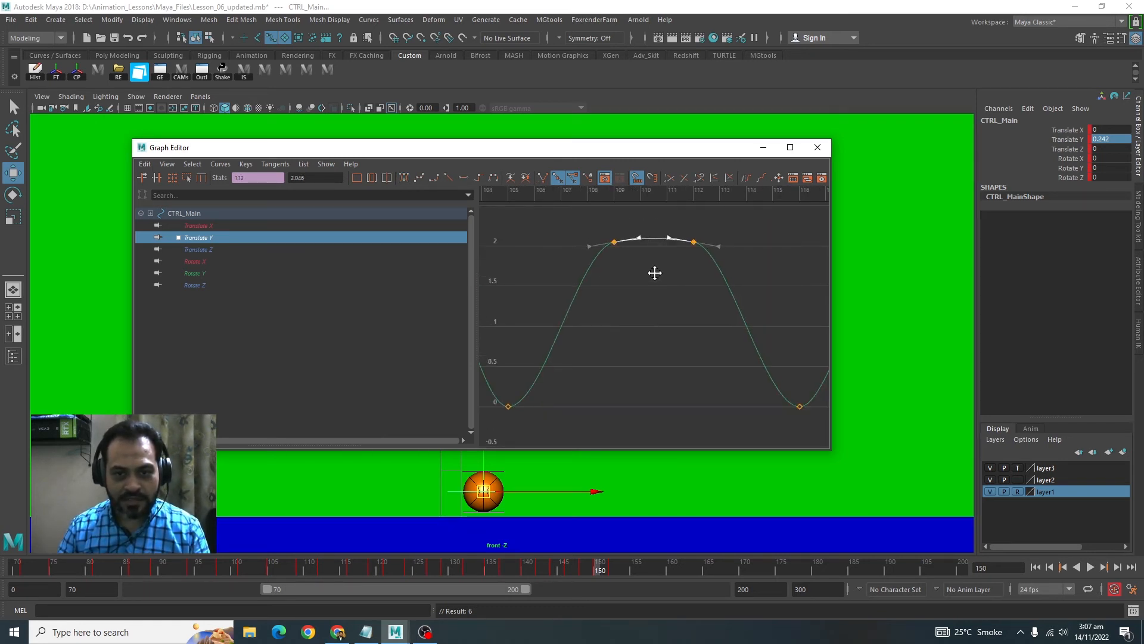
# Arch the remaining flat-topped Translate Y peaks at frames 119–121, 127–129 and 135–137 with their inner tangents.
pyautogui.keyDown('alt'); pyautogui.moveTo(654, 273); pyautogui.dragTo(589, 280, button='middle'); pyautogui.keyUp('alt')
pyautogui.moveTo(625, 225); pyautogui.dragTo(654, 268)
pyautogui.press('f')
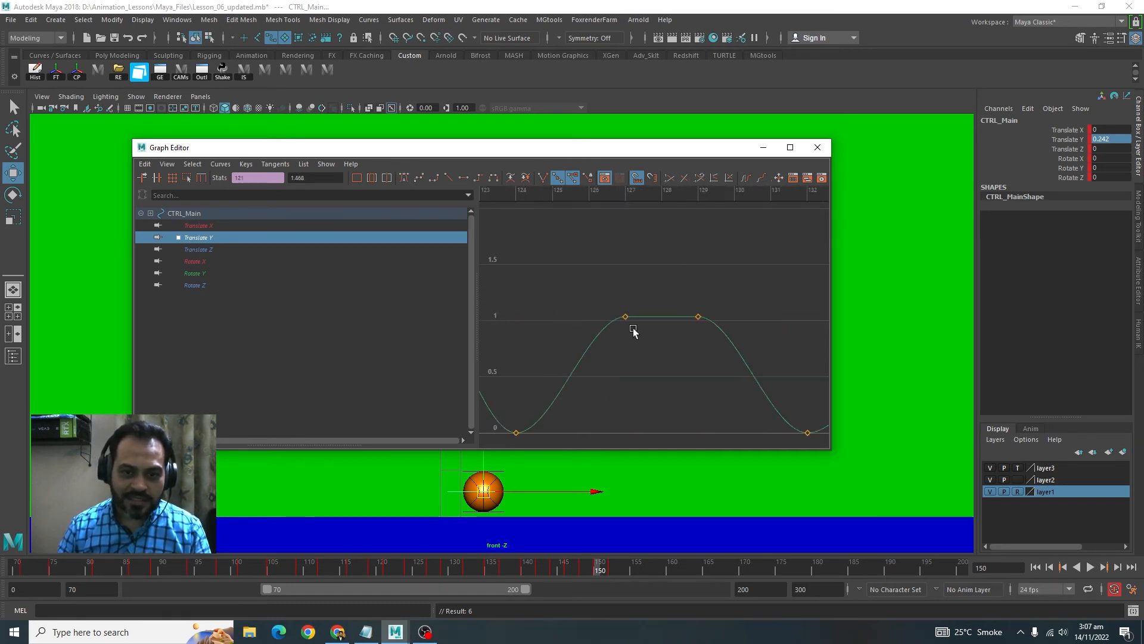
pyautogui.moveTo(633, 328); pyautogui.dragTo(608, 335)
pyautogui.press('f')
pyautogui.keyDown('alt'); pyautogui.moveTo(820, 307); pyautogui.dragTo(549, 344, button='middle'); pyautogui.keyUp('alt')
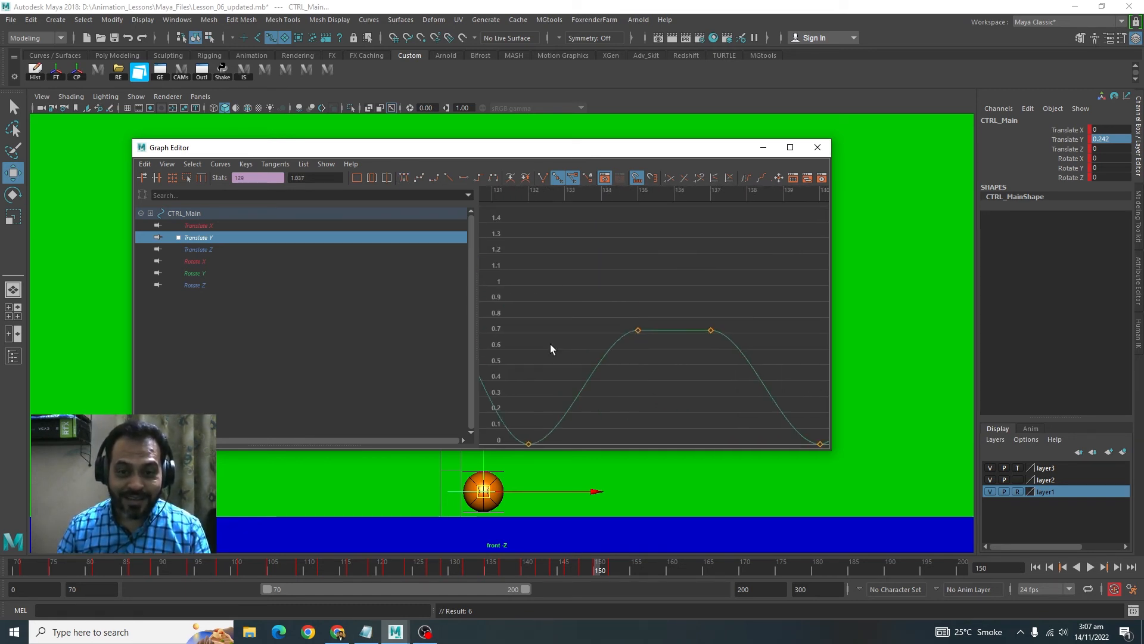
pyautogui.moveTo(549, 345); pyautogui.dragTo(739, 304)
pyautogui.press('f')
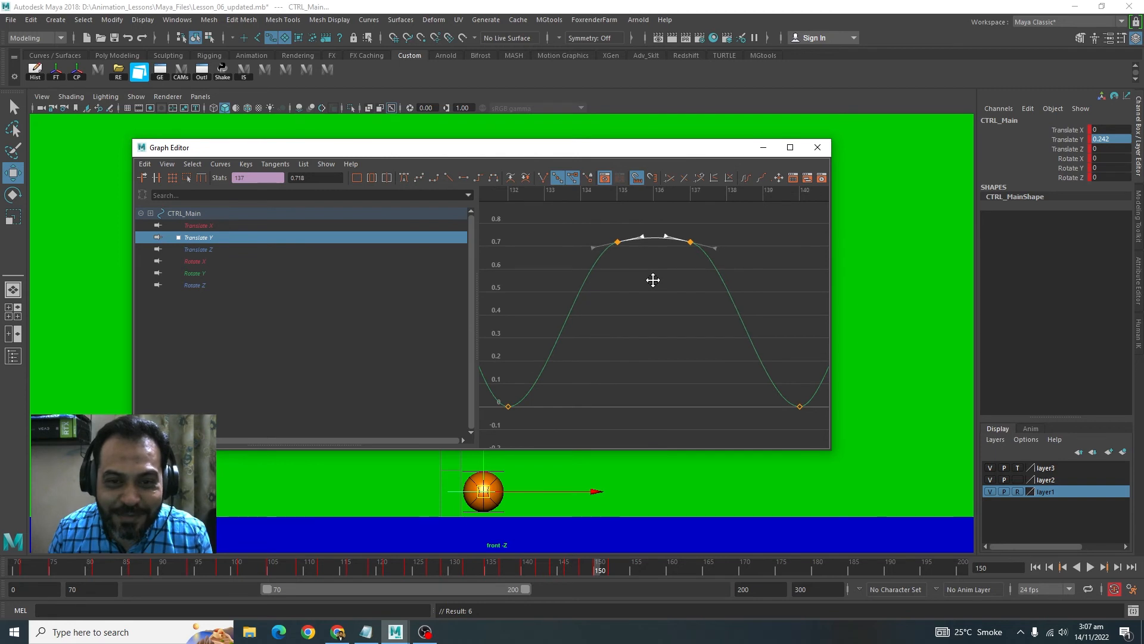
# Break the tangents of the ground-contact Translate Y keys from frame 81 through 152 to give sharp bounce contacts.
pyautogui.scroll(-8, 654, 286)
pyautogui.scroll(-6, 697, 295)
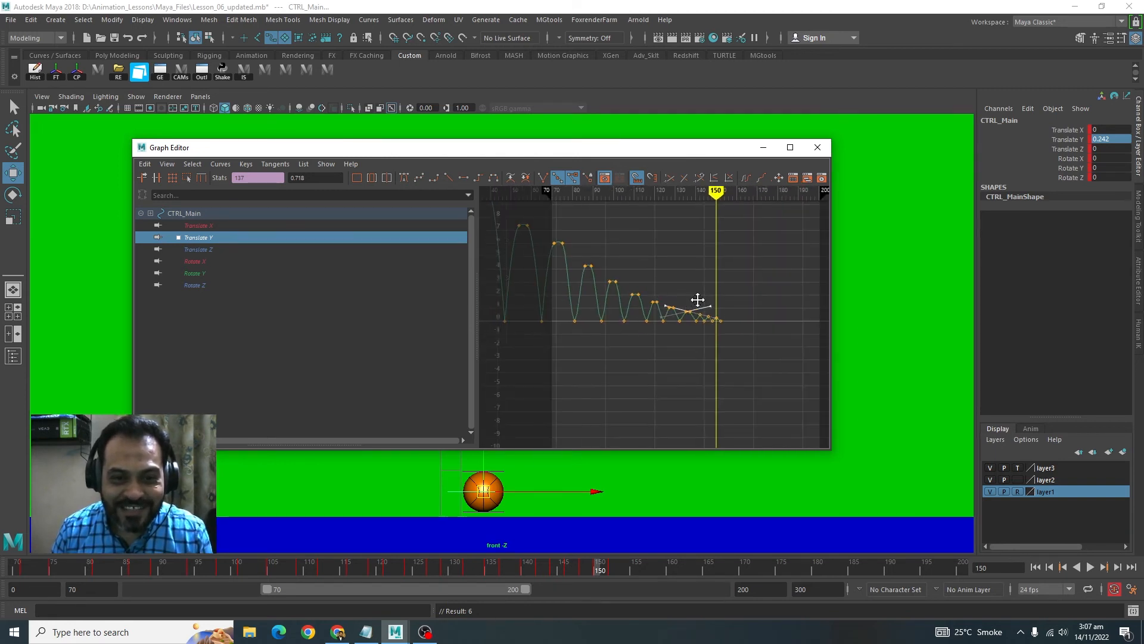
pyautogui.moveTo(570, 310); pyautogui.dragTo(748, 344)
pyautogui.moveTo(620, 334); pyautogui.dragTo(581, 320)
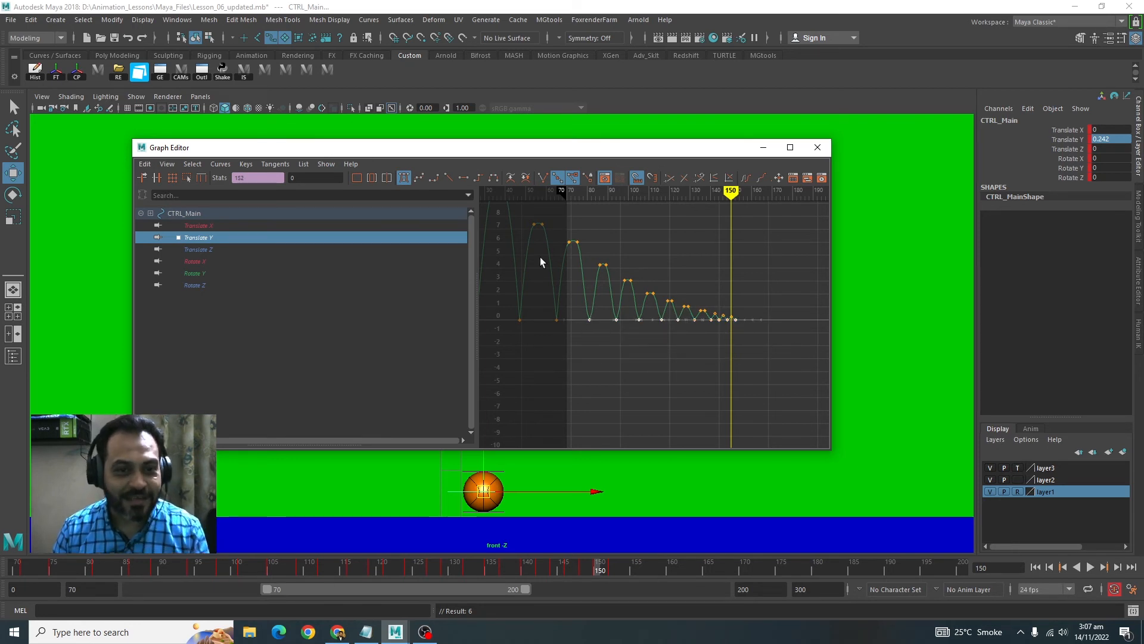
pyautogui.click(543, 177)
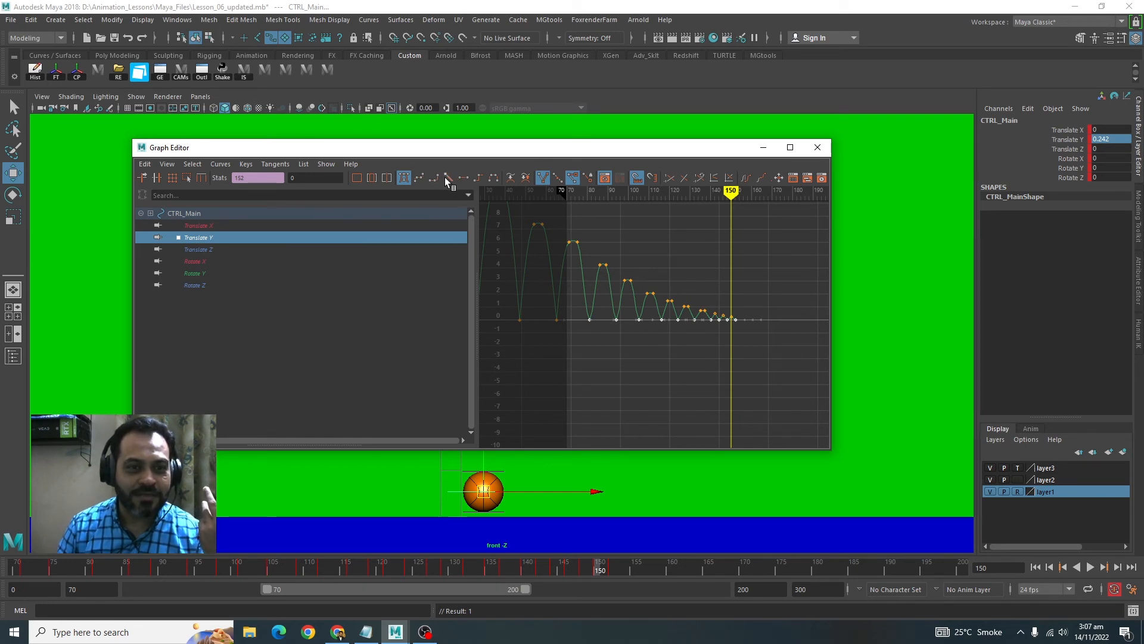
pyautogui.click(614, 359)
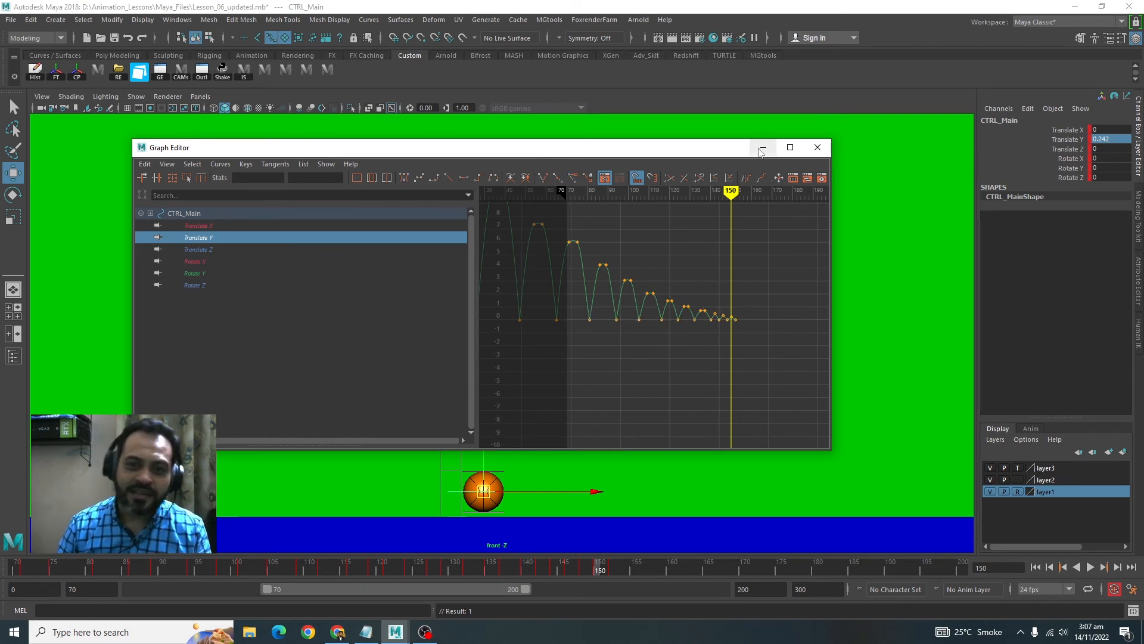
# Minimize the Graph Editor, set the playback range to frames 32–167 and replay the bounces.
pyautogui.click(763, 149)
pyautogui.hotkey('alt', 'shift', 'v')
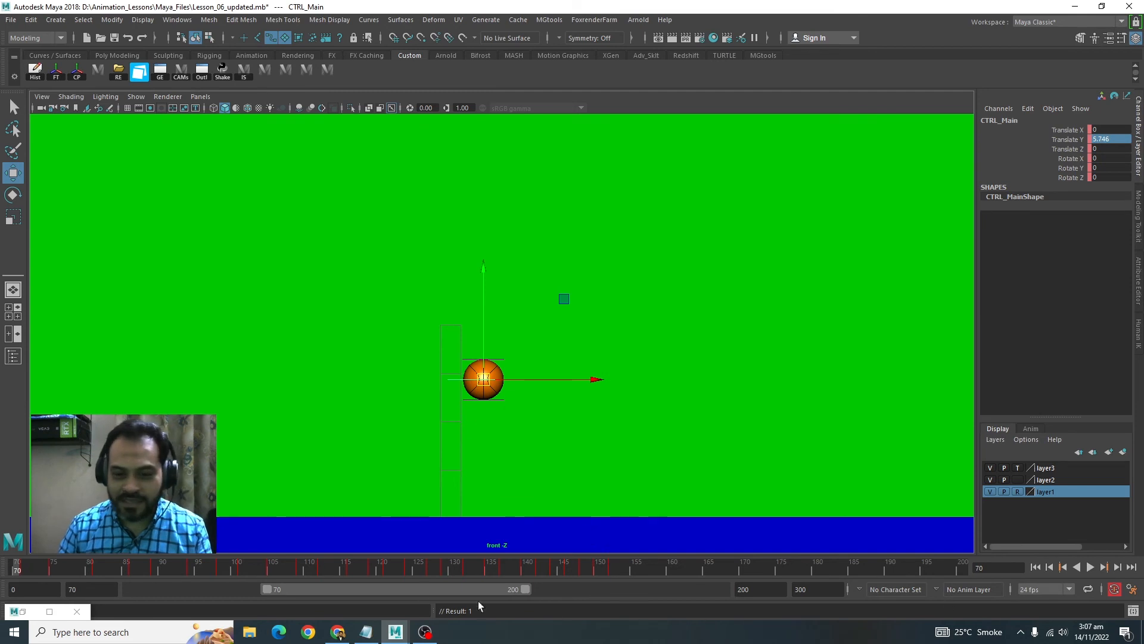
pyautogui.moveTo(267, 589); pyautogui.dragTo(193, 587)
pyautogui.click(87, 567)
pyautogui.hotkey('alt', 'v')
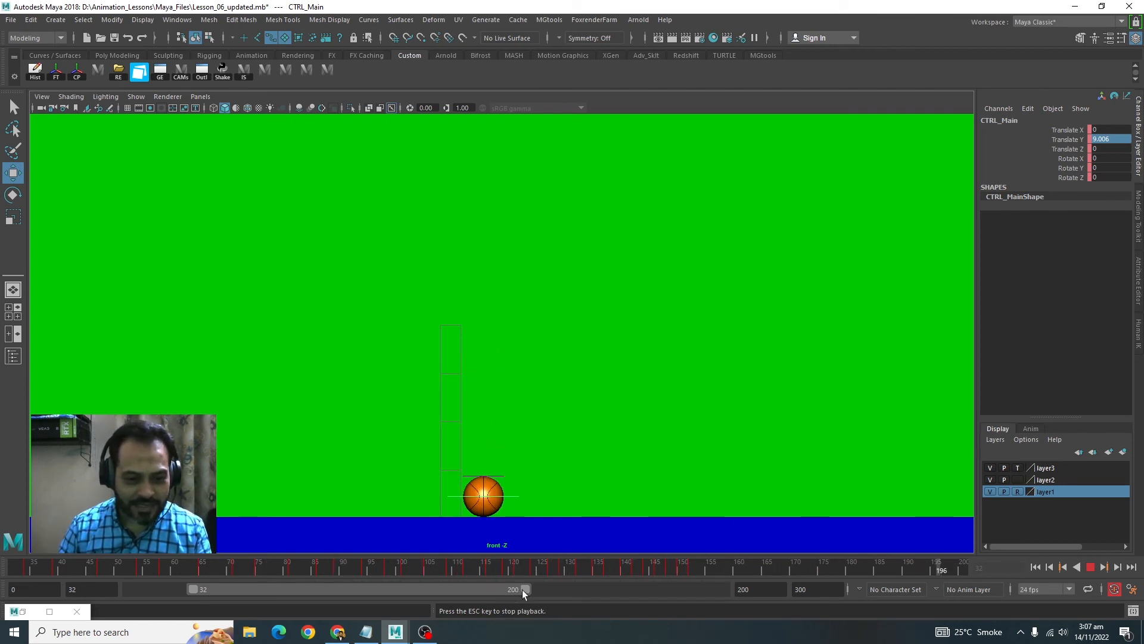
pyautogui.moveTo(525, 589); pyautogui.dragTo(459, 589)
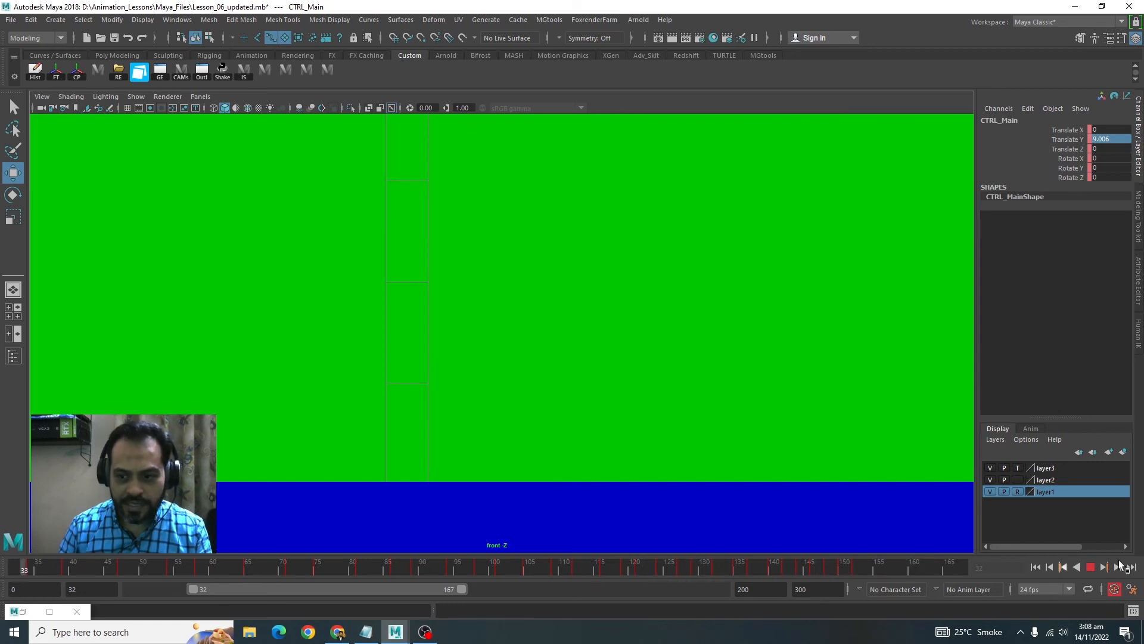
# Review the final bounces in playback and in the Graph Editor, scrubbing up to frame 152.
pyautogui.click(1092, 567)
pyautogui.hotkey('alt', 'v')
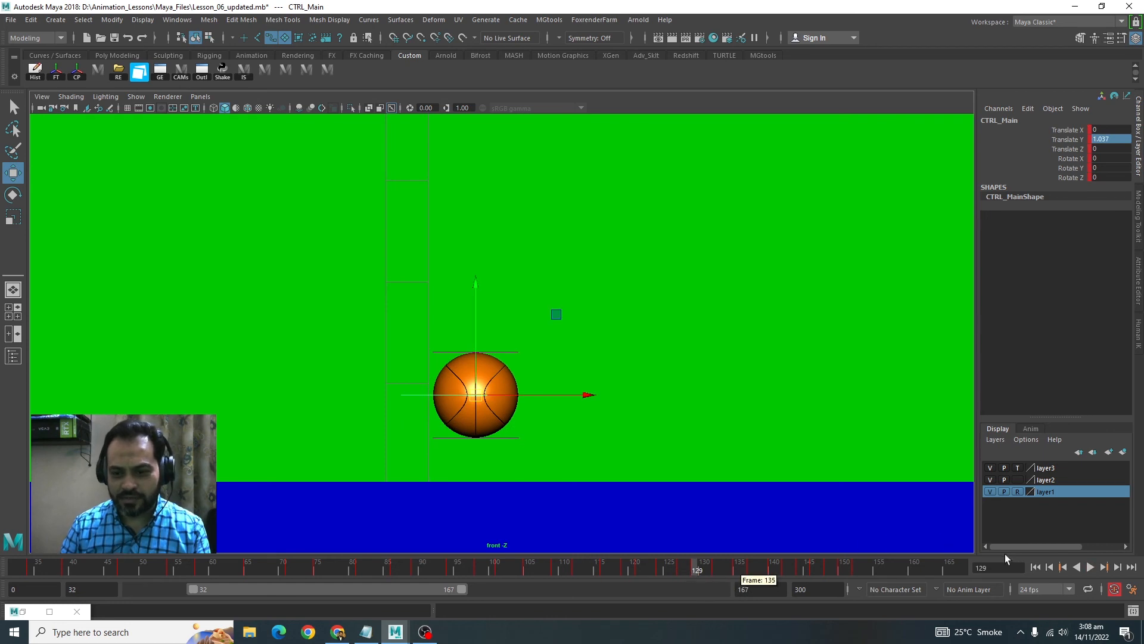
pyautogui.click(1093, 568)
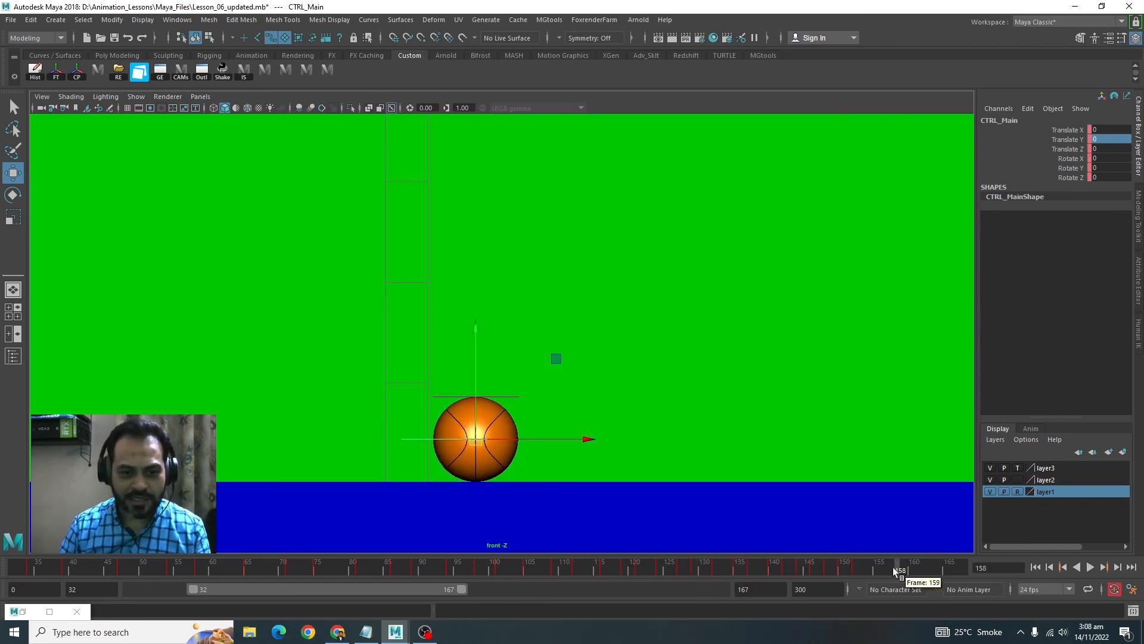
pyautogui.moveTo(805, 567); pyautogui.dragTo(852, 569)
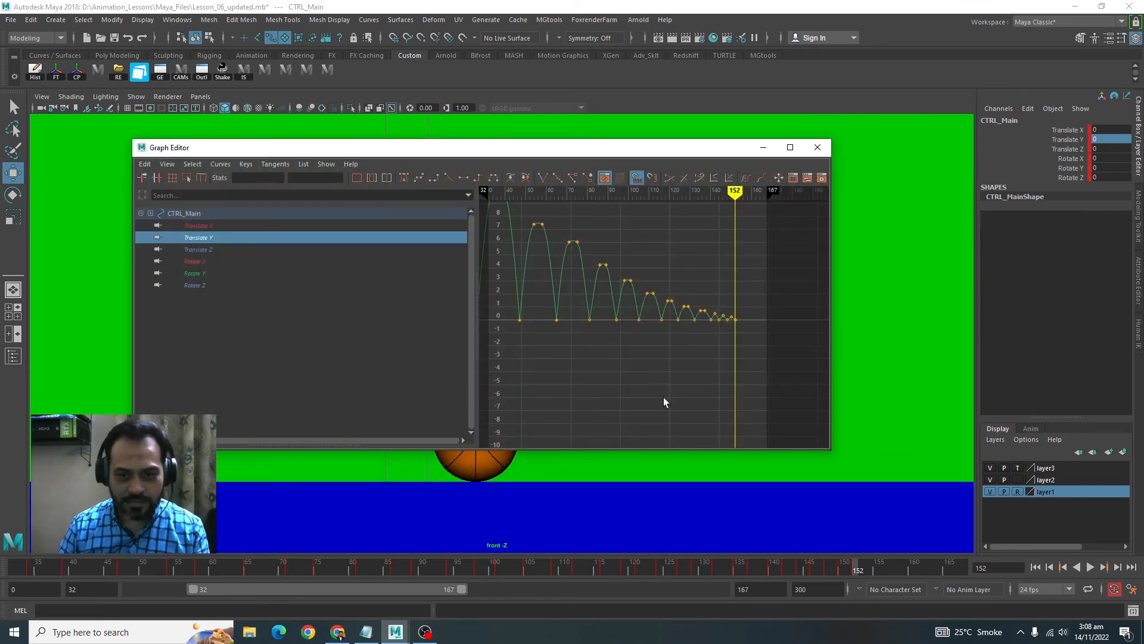
pyautogui.click(817, 148)
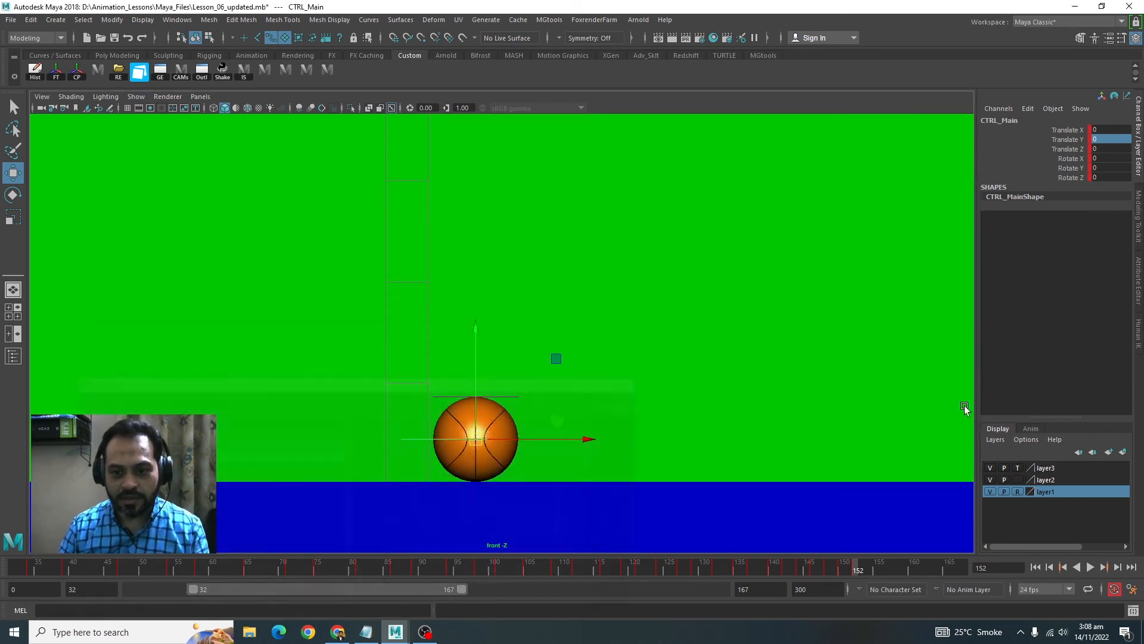
pyautogui.moveTo(844, 567)
pyautogui.mouseDown()
pyautogui.moveTo(786, 571)
pyautogui.moveTo(857, 570)
pyautogui.mouseUp()
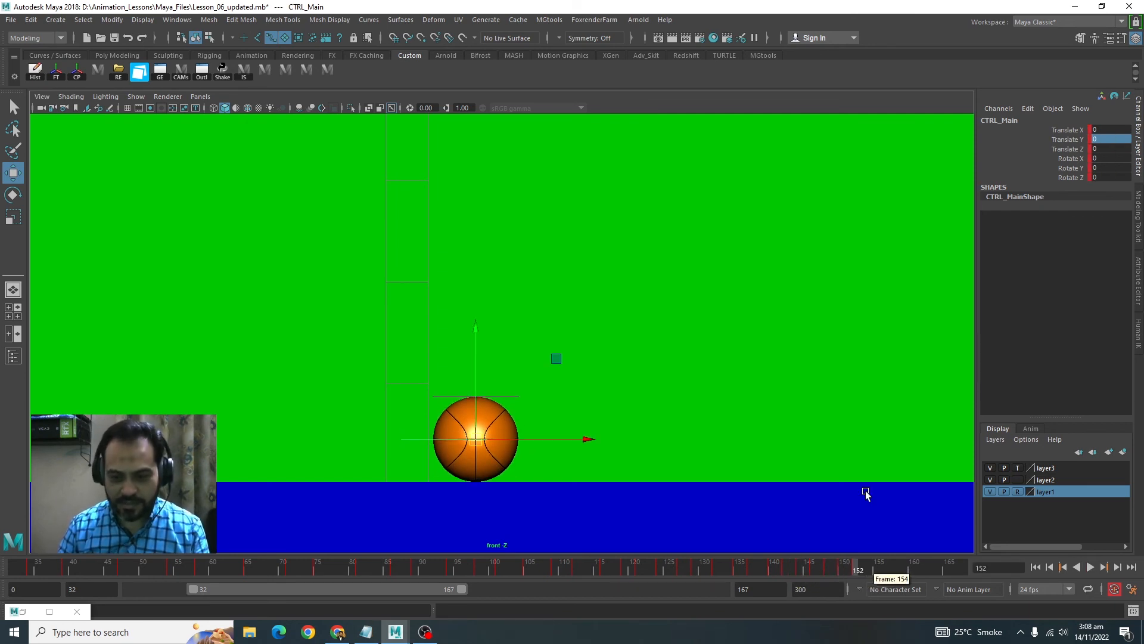
# Key the ball at ground level on each frame from 153 to 160.
pyautogui.click(862, 569)
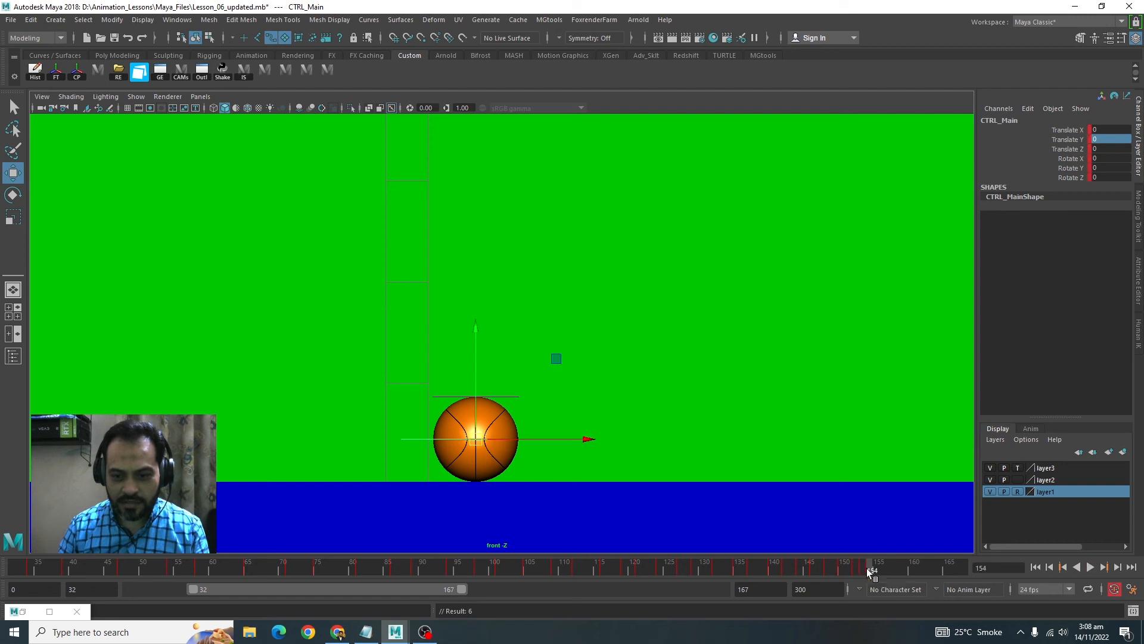
pyautogui.moveTo(876, 569); pyautogui.dragTo(884, 570)
pyautogui.press('s')
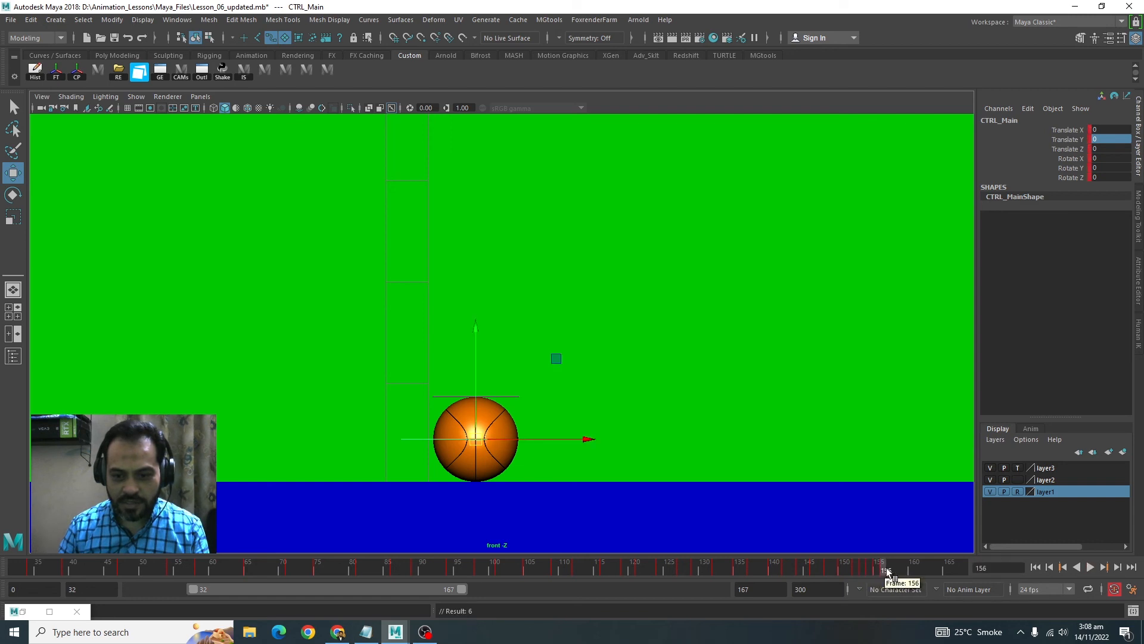
pyautogui.click(888, 568)
pyautogui.press('s')
pyautogui.click(895, 569)
pyautogui.press('s')
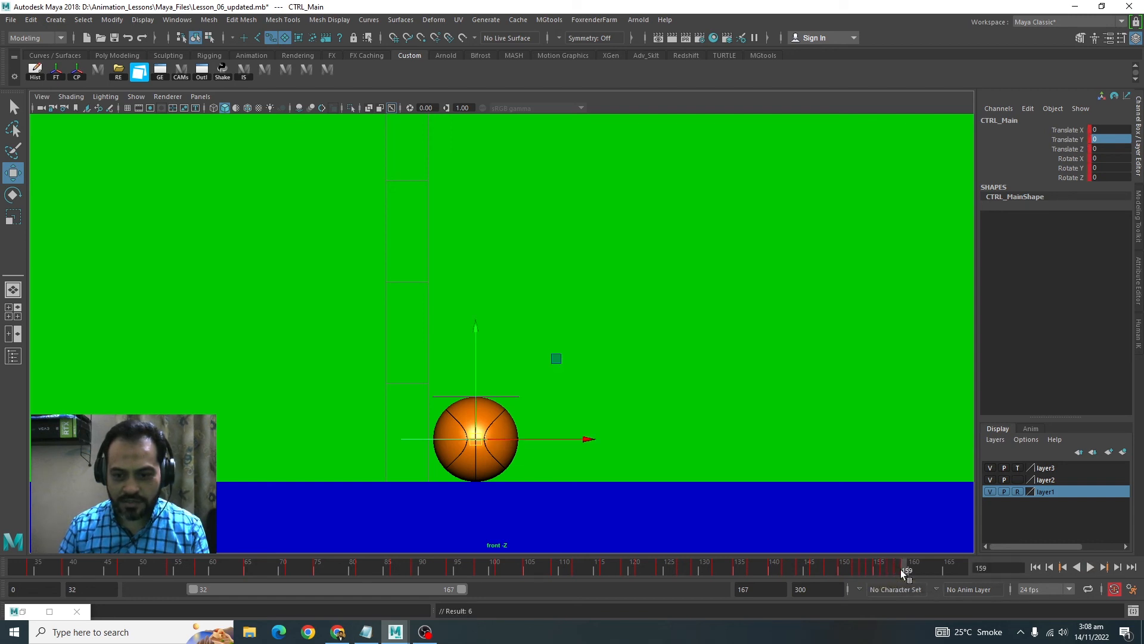
pyautogui.moveTo(903, 570); pyautogui.dragTo(856, 569)
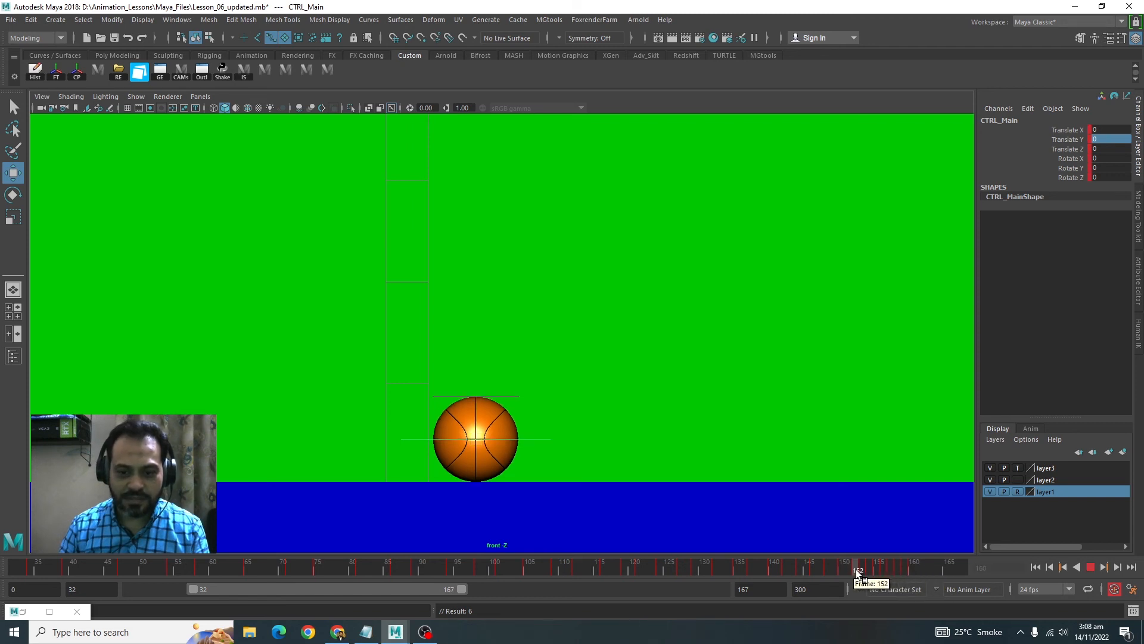
# Restore the Graph Editor and raise the Translate Y key at frame 153 to 0.178.
pyautogui.click(22, 611)
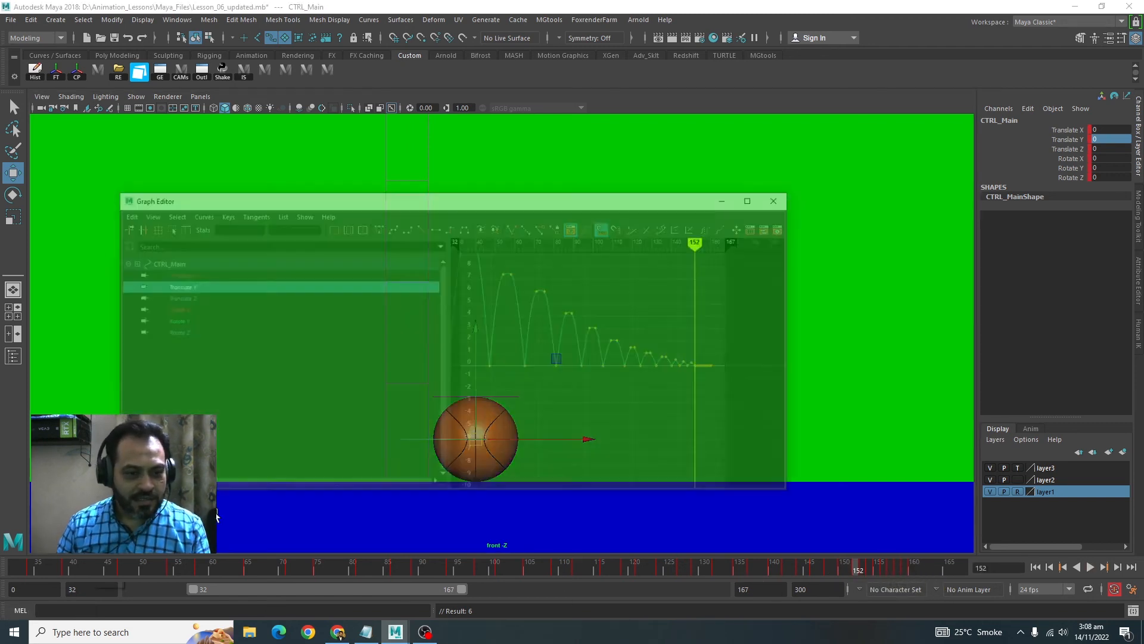
pyautogui.moveTo(764, 304); pyautogui.dragTo(723, 338)
pyautogui.press('f')
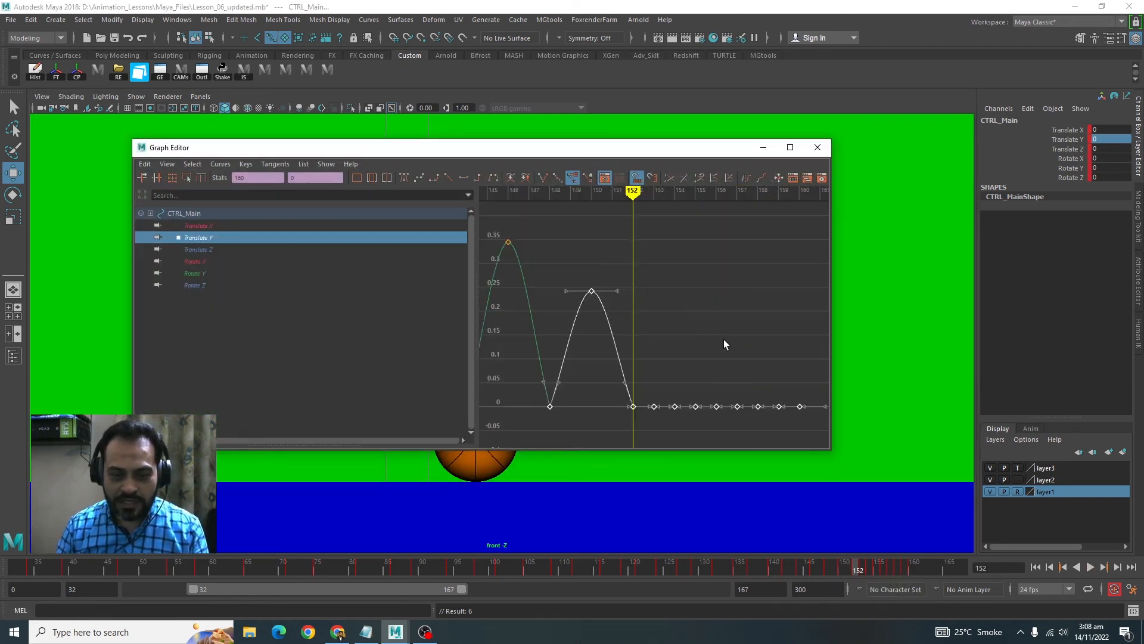
pyautogui.click(654, 406)
pyautogui.keyDown('shift'); pyautogui.moveTo(661, 384); pyautogui.dragTo(666, 288, button='middle'); pyautogui.keyUp('shift')
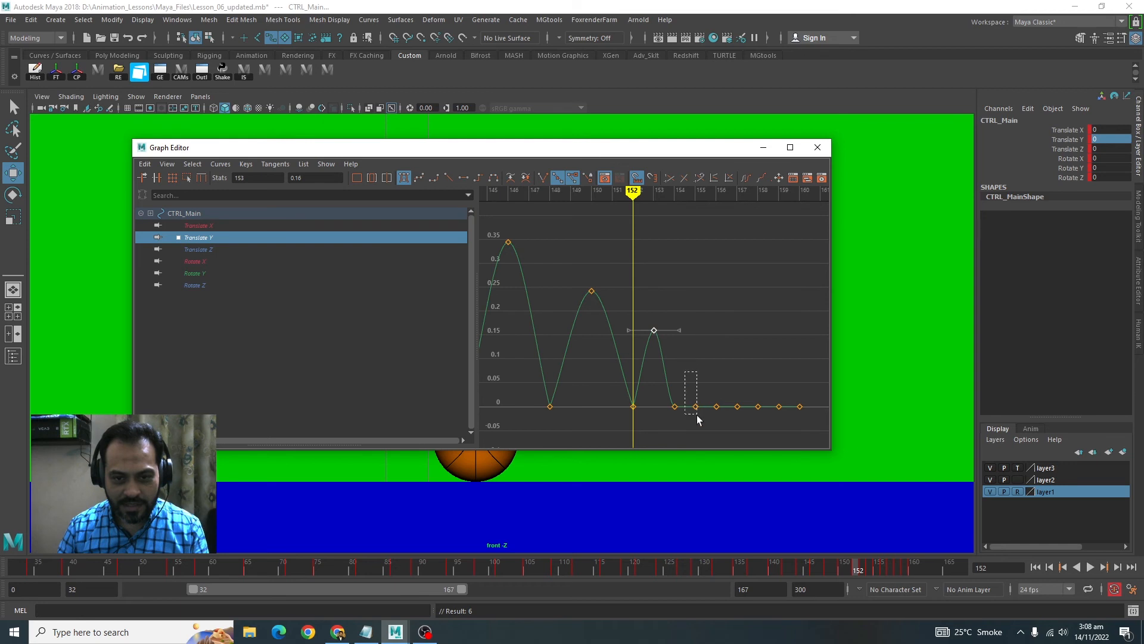
pyautogui.moveTo(702, 288); pyautogui.dragTo(618, 433)
pyautogui.press('f')
pyautogui.click(654, 298)
pyautogui.keyDown('shift'); pyautogui.moveTo(653, 277); pyautogui.dragTo(654, 271, button='middle'); pyautogui.keyUp('shift')
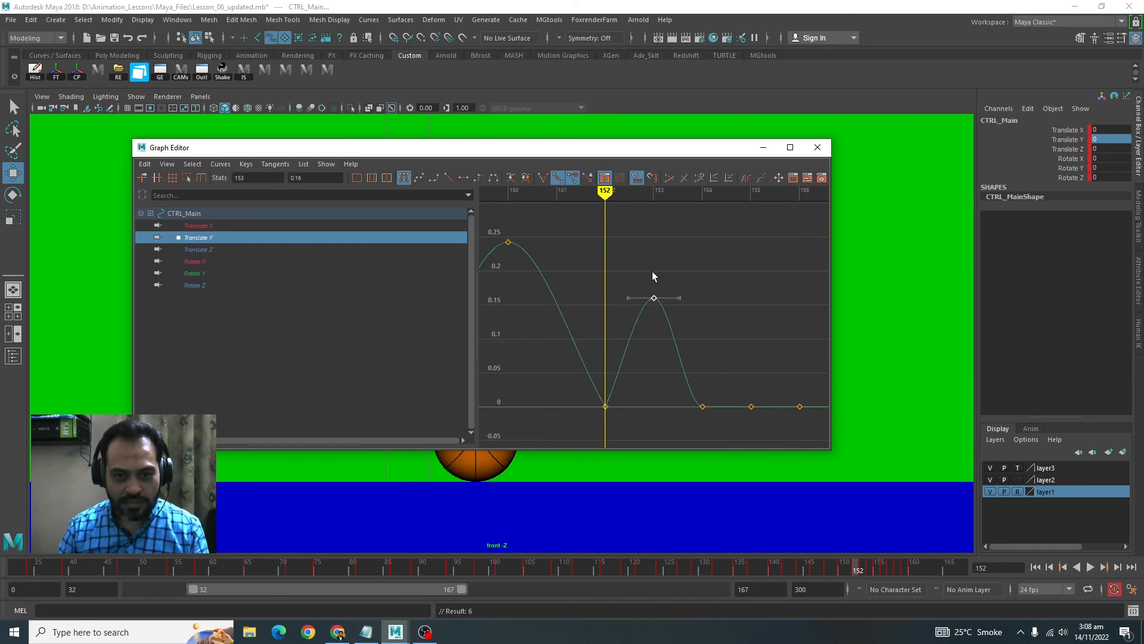
# Raise the Translate Y key at frame 155 to about 0.11 for a smaller bounce.
pyautogui.moveTo(691, 381); pyautogui.dragTo(764, 428)
pyautogui.click(751, 407)
pyautogui.keyDown('shift'); pyautogui.moveTo(755, 347); pyautogui.dragTo(755, 272, button='middle'); pyautogui.keyUp('shift')
pyautogui.keyDown('shift'); pyautogui.moveTo(651, 341); pyautogui.dragTo(651, 333, button='middle'); pyautogui.keyUp('shift')
# Raise the Translate Y key at frame 157 to about 0.08 as the next bounce peak.
pyautogui.moveTo(628, 248); pyautogui.dragTo(784, 472)
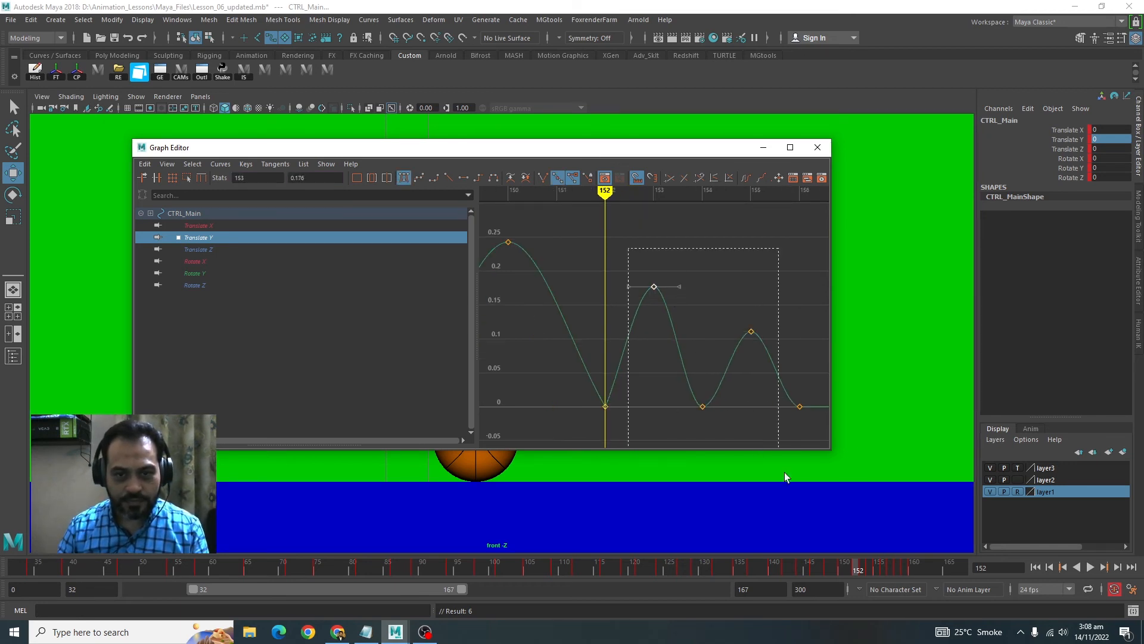
pyautogui.press('f')
pyautogui.keyDown('alt'); pyautogui.moveTo(807, 393); pyautogui.dragTo(621, 362, button='middle'); pyautogui.keyUp('alt')
pyautogui.scroll(-3, 621, 363)
pyautogui.moveTo(585, 264); pyautogui.dragTo(672, 381)
pyautogui.press('f')
pyautogui.moveTo(745, 388); pyautogui.dragTo(708, 431)
pyautogui.keyDown('shift'); pyautogui.moveTo(732, 347); pyautogui.dragTo(731, 231, button='middle'); pyautogui.keyUp('shift')
pyautogui.keyDown('alt'); pyautogui.moveTo(775, 311); pyautogui.dragTo(664, 299, button='middle'); pyautogui.keyUp('alt')
pyautogui.keyDown('alt'); pyautogui.moveTo(741, 354); pyautogui.dragTo(615, 331, button='middle'); pyautogui.keyUp('alt')
# Raise the Translate Y key at frame 159 to about 0.05 for the last tiny bounce.
pyautogui.moveTo(615, 331); pyautogui.dragTo(662, 399)
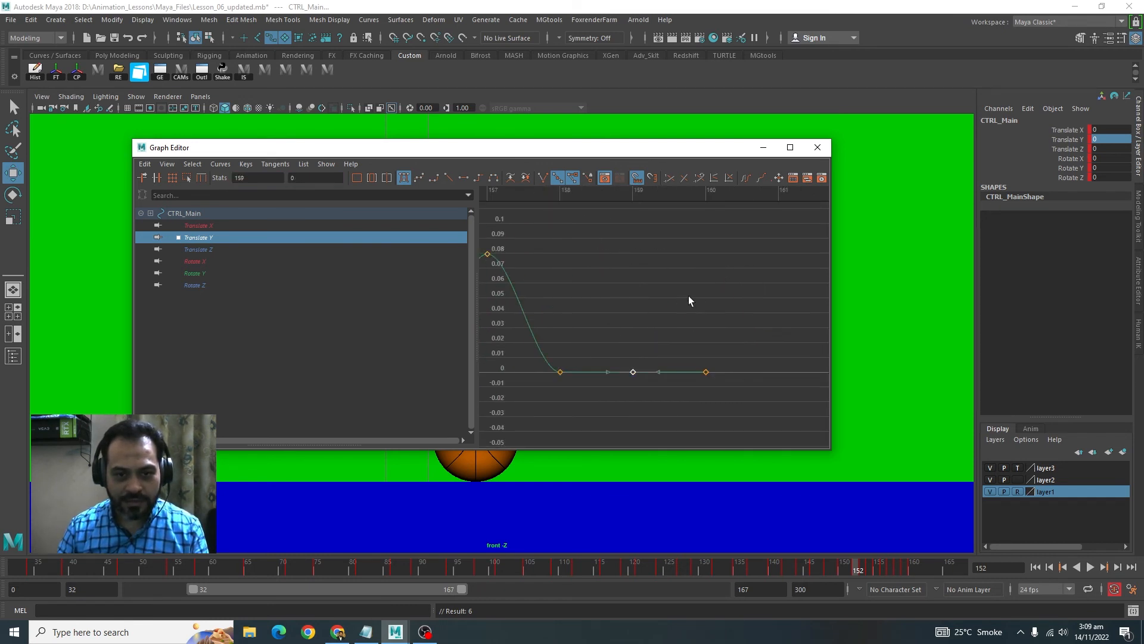
pyautogui.scroll(-3, 689, 299)
pyautogui.press('f')
pyautogui.moveTo(501, 268); pyautogui.dragTo(752, 426)
pyautogui.keyDown('shift'); pyautogui.moveTo(726, 361); pyautogui.dragTo(725, 247, button='middle'); pyautogui.keyUp('shift')
# Give the ground-contact Translate Y keys from frame 152 through 160 linear tangents.
pyautogui.scroll(-3, 709, 331)
pyautogui.scroll(-4, 709, 332)
pyautogui.keyDown('alt'); pyautogui.moveTo(650, 305); pyautogui.dragTo(676, 328, button='middle'); pyautogui.keyUp('alt')
pyautogui.click(674, 306)
pyautogui.moveTo(803, 393); pyautogui.dragTo(596, 357)
pyautogui.click(448, 178)
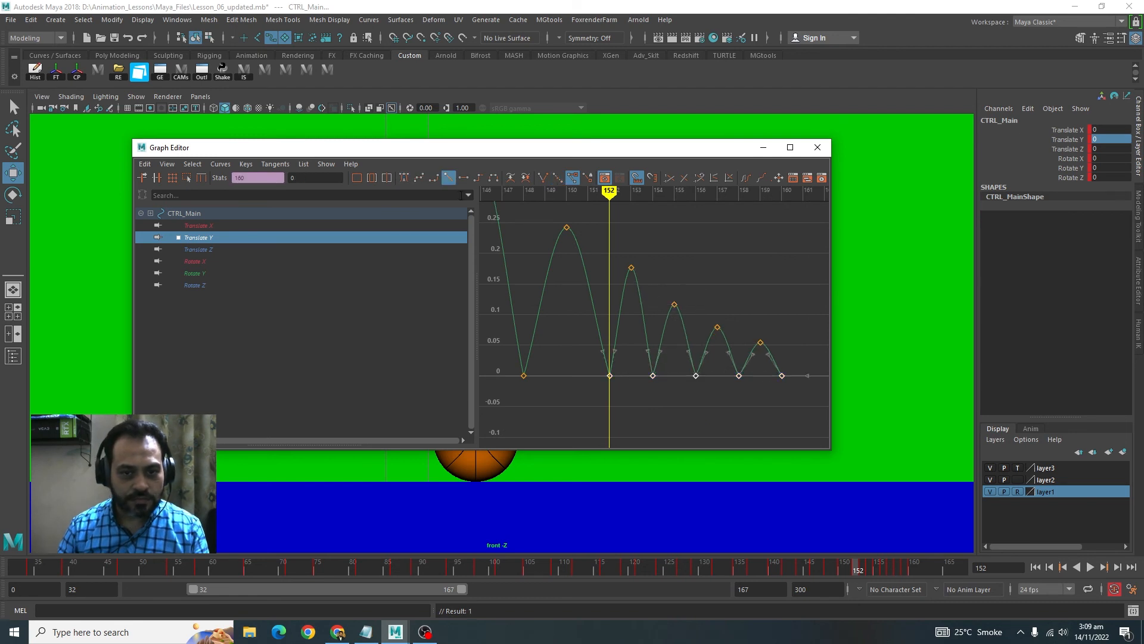
pyautogui.click(585, 358)
pyautogui.keyDown('alt'); pyautogui.moveTo(585, 358); pyautogui.dragTo(798, 364, button='middle'); pyautogui.keyUp('alt')
pyautogui.scroll(-8, 691, 388)
pyautogui.moveTo(560, 315); pyautogui.dragTo(634, 356)
pyautogui.keyDown('alt'); pyautogui.moveTo(660, 376); pyautogui.dragTo(727, 357, button='right'); pyautogui.keyUp('alt')
pyautogui.click(585, 439)
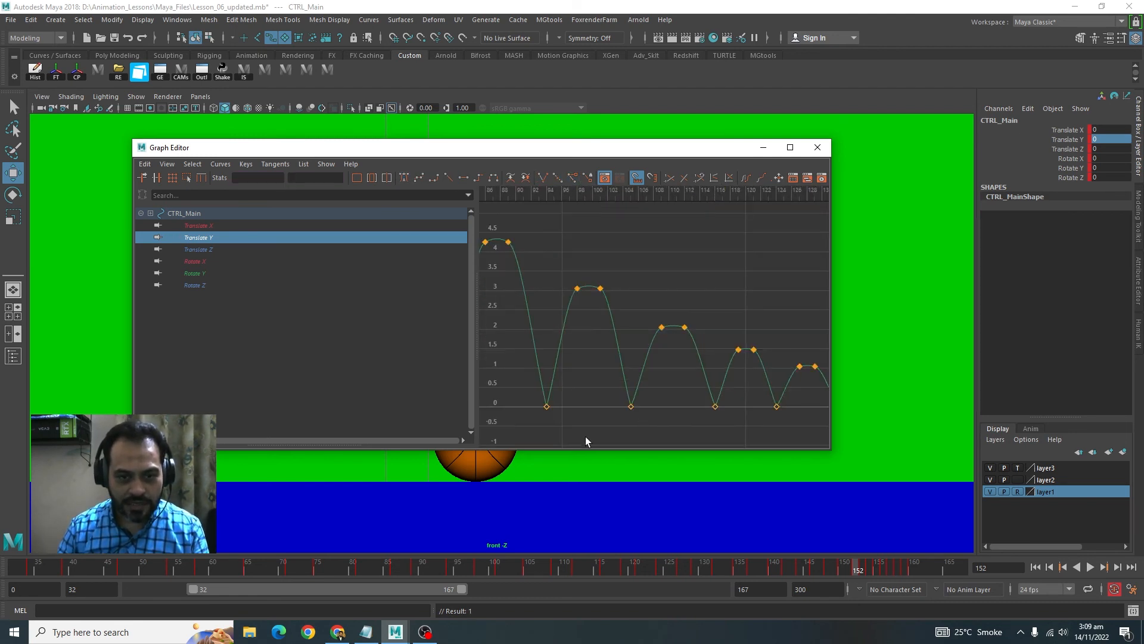
pyautogui.keyDown('alt'); pyautogui.moveTo(584, 439); pyautogui.dragTo(777, 397, button='middle'); pyautogui.keyUp('alt')
pyautogui.moveTo(662, 387); pyautogui.dragTo(587, 332)
pyautogui.moveTo(637, 339); pyautogui.dragTo(624, 339, button='middle')
pyautogui.hotkey('ctrl', 'z')
# Steepen the Translate Y tangent handles of the ground-contact keys at frames 105, 116 and 124.
pyautogui.moveTo(752, 381); pyautogui.dragTo(726, 361)
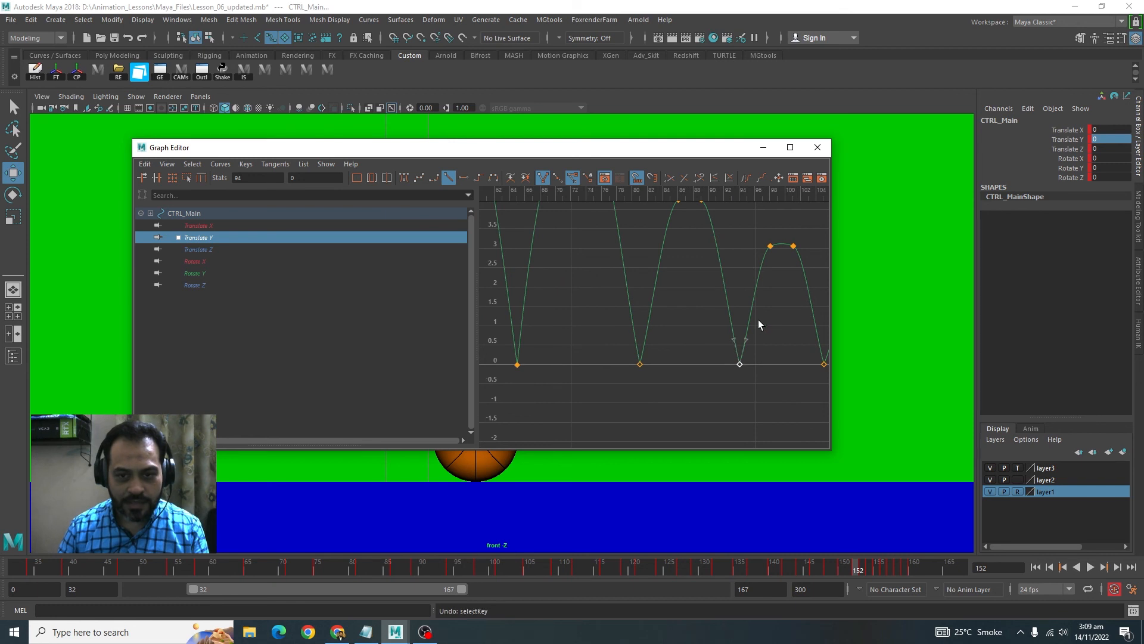
pyautogui.click(733, 341)
pyautogui.moveTo(733, 340); pyautogui.dragTo(590, 299, button='middle')
pyautogui.moveTo(688, 363); pyautogui.dragTo(666, 342)
pyautogui.click(745, 309)
pyautogui.moveTo(762, 310); pyautogui.dragTo(729, 337)
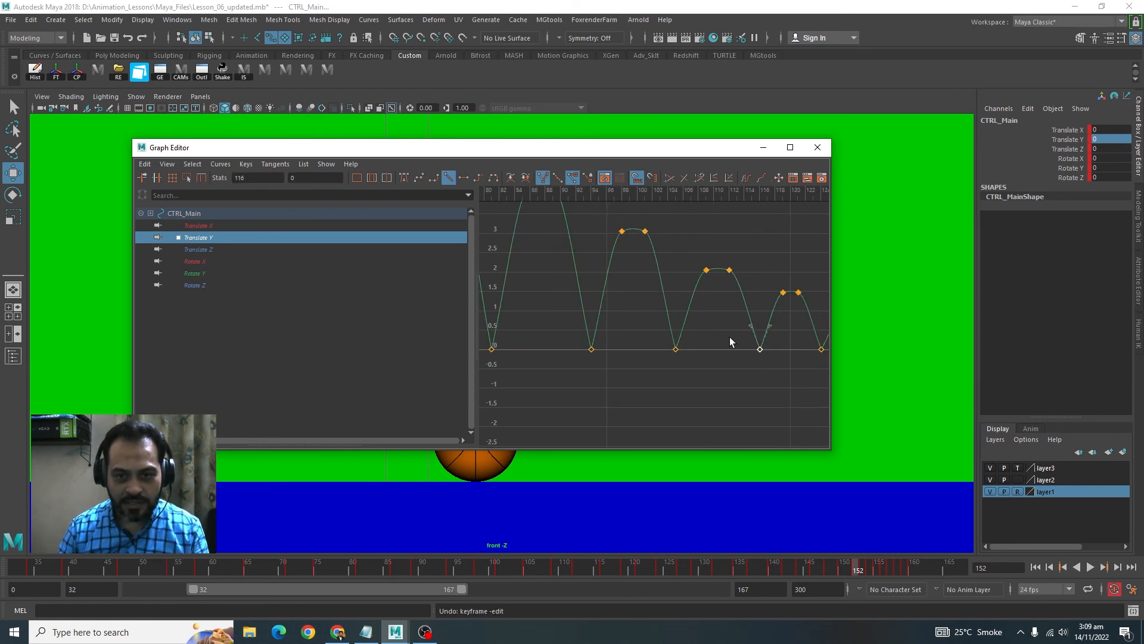
pyautogui.moveTo(729, 337); pyautogui.dragTo(752, 300, button='middle')
pyautogui.keyDown('alt'); pyautogui.moveTo(773, 341); pyautogui.dragTo(644, 330, button='middle'); pyautogui.keyUp('alt')
pyautogui.click(680, 310)
pyautogui.moveTo(706, 363); pyautogui.dragTo(696, 310)
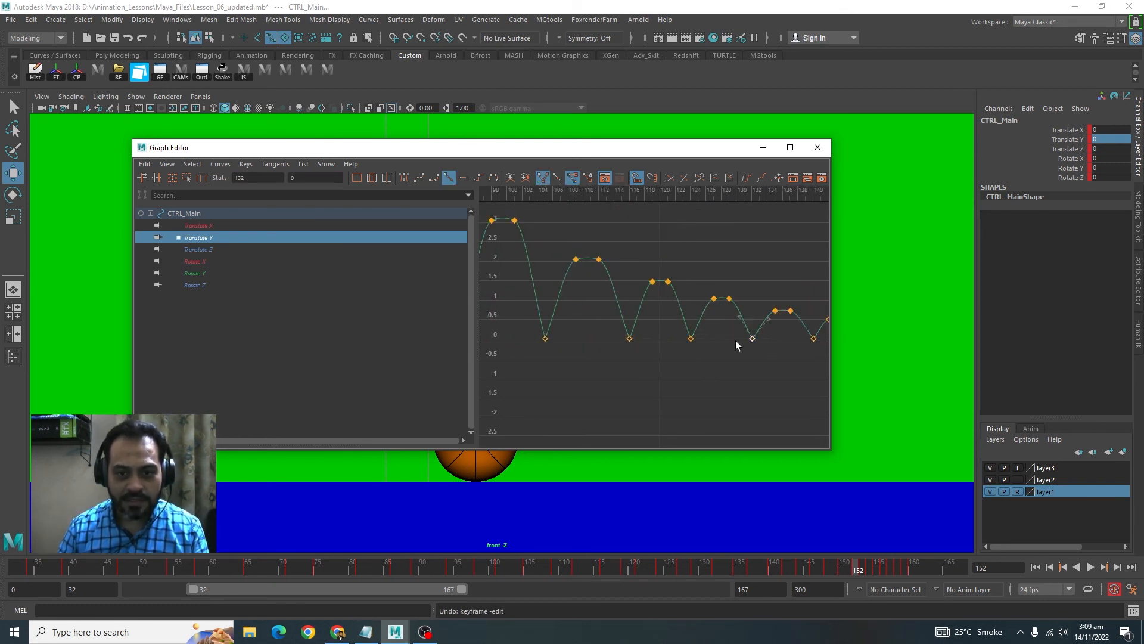
pyautogui.moveTo(629, 299); pyautogui.dragTo(649, 331)
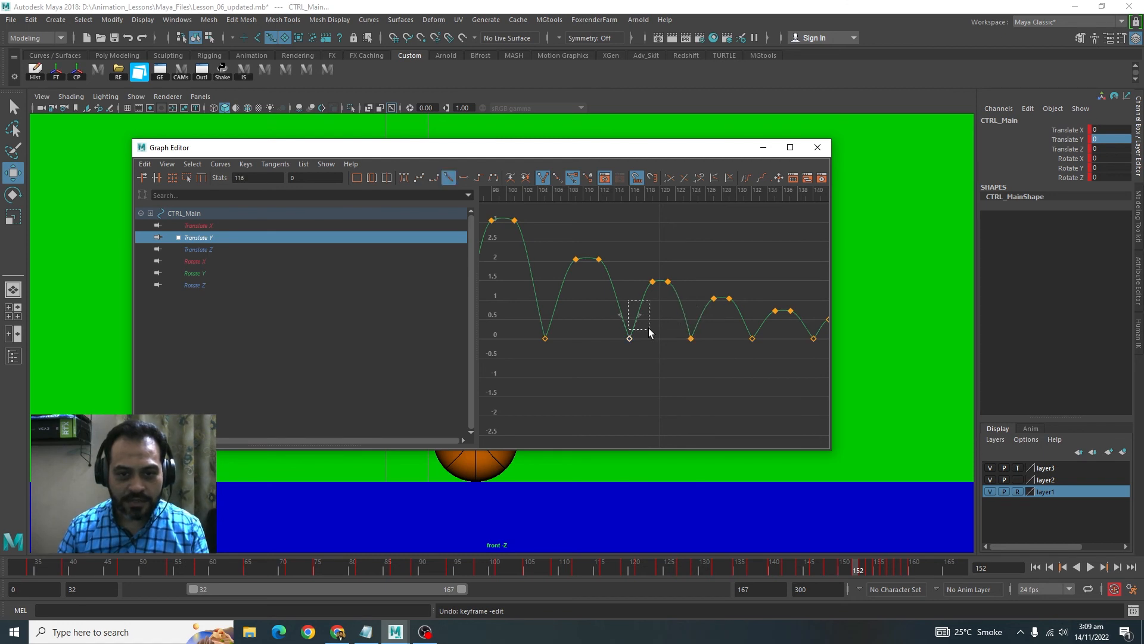
pyautogui.moveTo(649, 332); pyautogui.dragTo(628, 291, button='middle')
pyautogui.moveTo(543, 303); pyautogui.dragTo(566, 336)
pyautogui.moveTo(566, 336); pyautogui.dragTo(553, 299, button='middle')
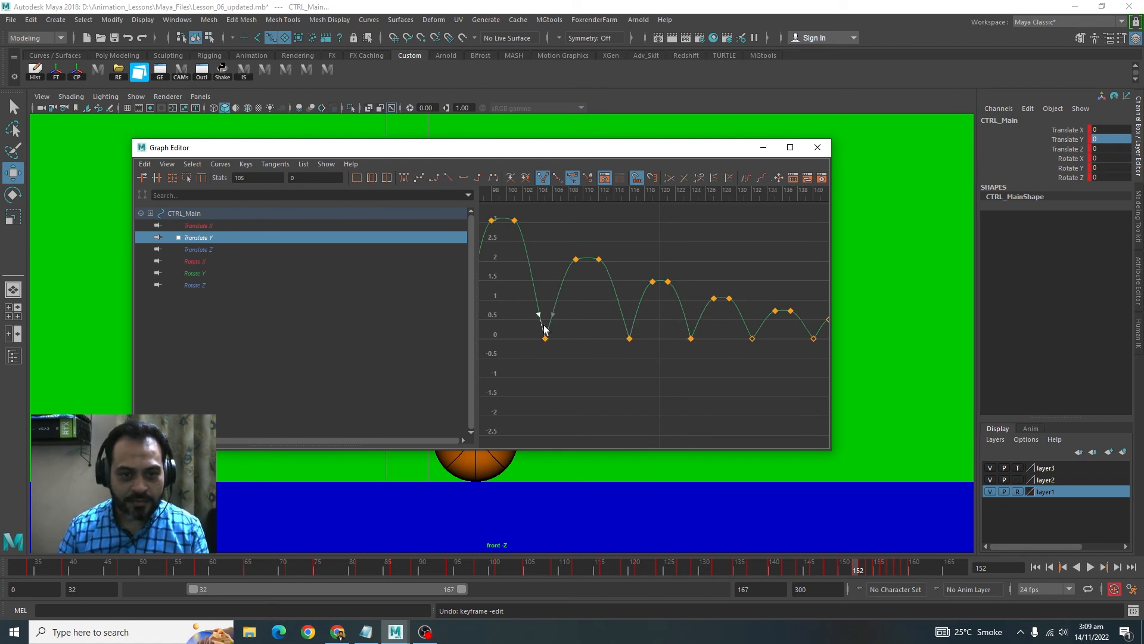
# Raise the incoming and outgoing tangent handles of the ground-contact key at frame 132.
pyautogui.keyDown('alt'); pyautogui.moveTo(701, 334); pyautogui.dragTo(643, 324, button='middle'); pyautogui.keyUp('alt')
pyautogui.moveTo(676, 313); pyautogui.dragTo(718, 358)
pyautogui.press('f')
pyautogui.moveTo(664, 372); pyautogui.dragTo(708, 409)
pyautogui.moveTo(707, 409); pyautogui.dragTo(692, 369, button='middle')
pyautogui.moveTo(605, 426); pyautogui.dragTo(651, 348)
pyautogui.moveTo(651, 347); pyautogui.dragTo(625, 310, button='middle')
pyautogui.scroll(-5, 541, 313)
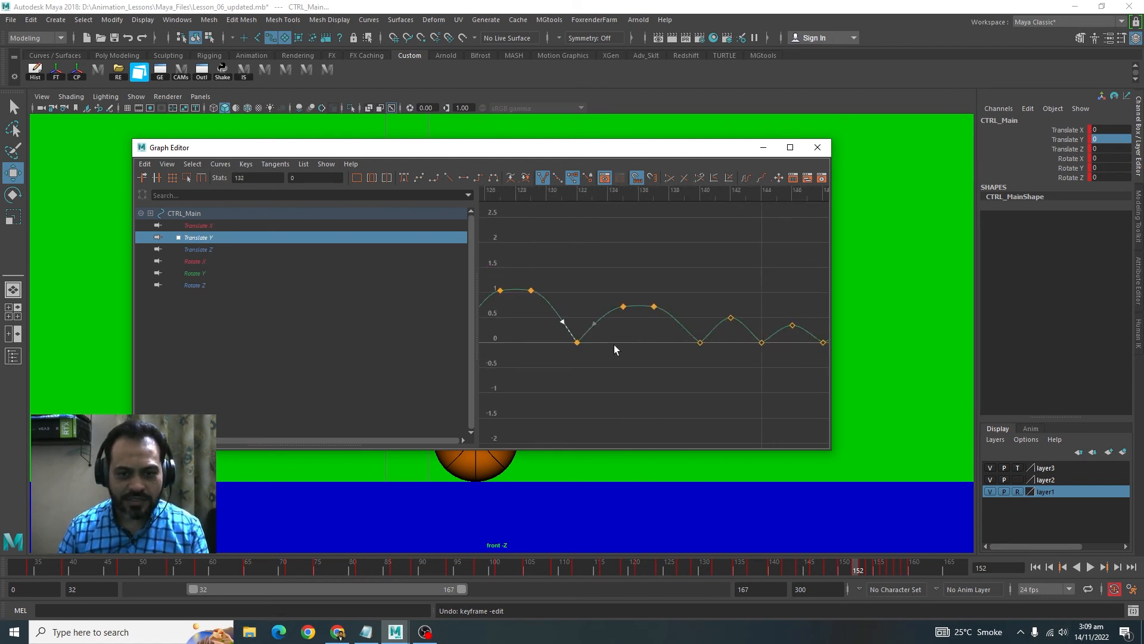
# Steepen both tangent handles of the Translate Y ground-contact key at frame 140.
pyautogui.moveTo(680, 325); pyautogui.dragTo(718, 361)
pyautogui.press('f')
pyautogui.moveTo(679, 393); pyautogui.dragTo(670, 369, button='middle')
pyautogui.moveTo(703, 358); pyautogui.dragTo(712, 389)
pyautogui.moveTo(714, 391); pyautogui.dragTo(707, 364, button='middle')
pyautogui.keyDown('alt'); pyautogui.moveTo(813, 388); pyautogui.dragTo(623, 355, button='middle'); pyautogui.keyUp('alt')
# Steepen the incoming and outgoing tangent handles of the ground-contact keys at frames 144 and 148.
pyautogui.moveTo(685, 337); pyautogui.dragTo(718, 373)
pyautogui.moveTo(715, 376); pyautogui.dragTo(702, 361, button='middle')
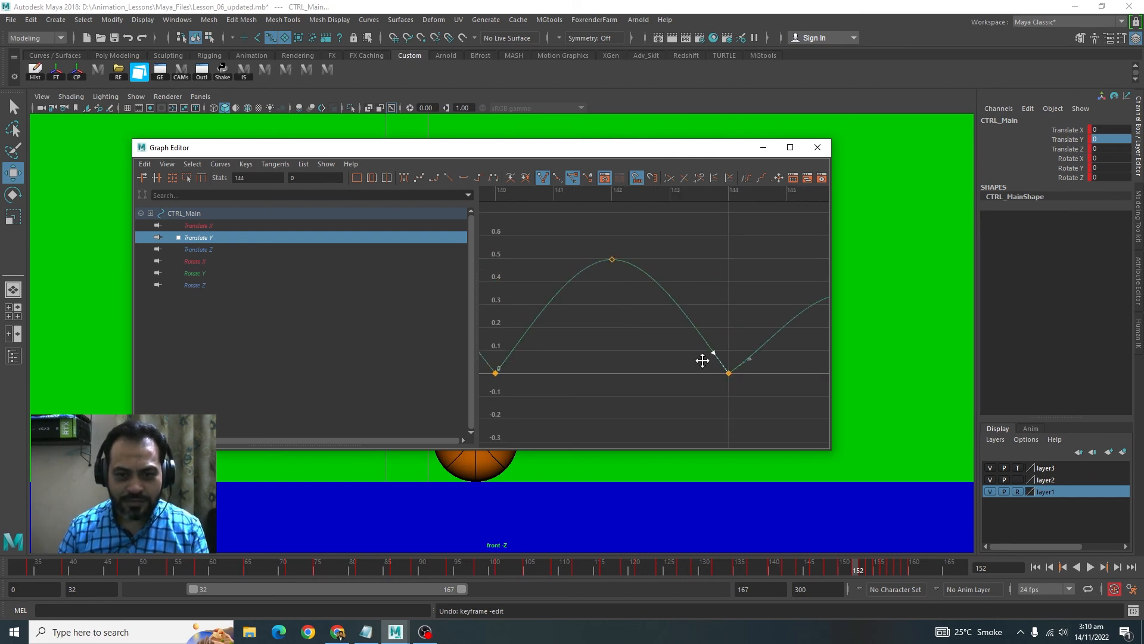
pyautogui.moveTo(736, 343); pyautogui.dragTo(762, 369)
pyautogui.moveTo(763, 368); pyautogui.dragTo(541, 361, button='middle')
pyautogui.moveTo(670, 338); pyautogui.dragTo(709, 372)
pyautogui.moveTo(685, 370); pyautogui.dragTo(681, 357, button='middle')
pyautogui.moveTo(723, 335); pyautogui.dragTo(741, 366)
pyautogui.moveTo(742, 370); pyautogui.dragTo(739, 359, button='middle')
pyautogui.keyDown('alt'); pyautogui.moveTo(804, 358); pyautogui.dragTo(638, 354, button='middle'); pyautogui.keyUp('alt')
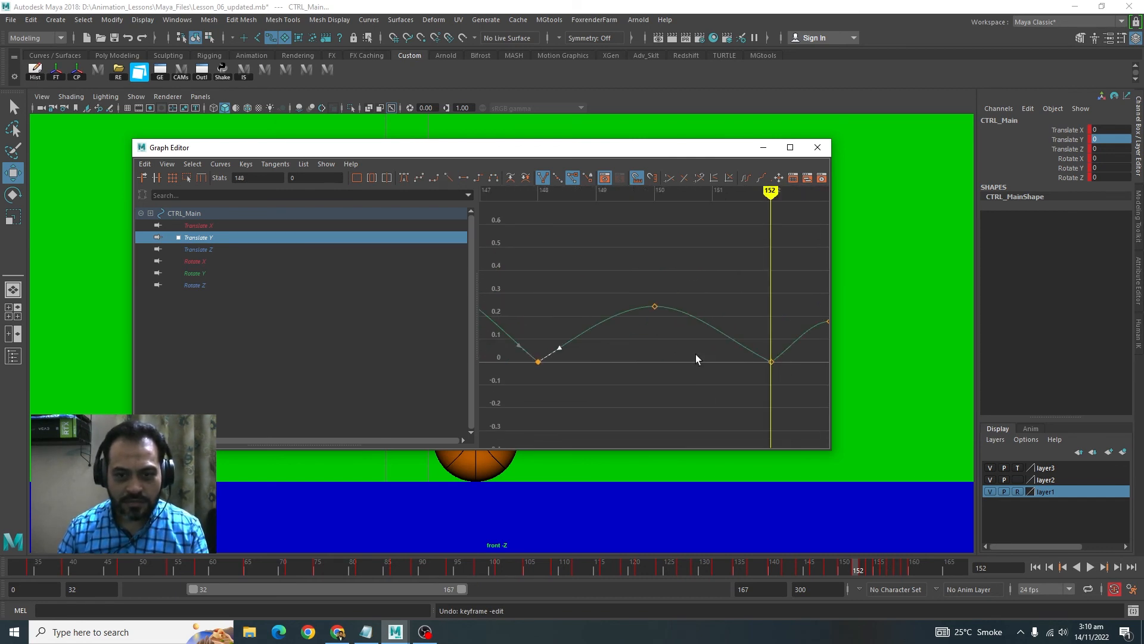
# Raise the tangent handles of the ground-contact keys at frames 152 and 154 for fuller bounce arcs.
pyautogui.moveTo(730, 337); pyautogui.dragTo(774, 373)
pyautogui.moveTo(757, 339); pyautogui.dragTo(759, 332, button='middle')
pyautogui.moveTo(779, 335); pyautogui.dragTo(804, 371)
pyautogui.moveTo(809, 372); pyautogui.dragTo(810, 366, button='middle')
pyautogui.moveTo(730, 334); pyautogui.dragTo(763, 358)
pyautogui.moveTo(758, 334); pyautogui.dragTo(758, 325, button='middle')
pyautogui.keyDown('alt'); pyautogui.moveTo(817, 349); pyautogui.dragTo(634, 354, button='middle'); pyautogui.keyUp('alt')
pyautogui.moveTo(652, 352); pyautogui.dragTo(695, 337)
pyautogui.click(646, 329)
pyautogui.moveTo(697, 327); pyautogui.dragTo(697, 322, button='middle')
pyautogui.moveTo(715, 337); pyautogui.dragTo(744, 367)
pyautogui.moveTo(745, 367); pyautogui.dragTo(745, 362, button='middle')
# Break the tangents of the Translate Y keys at frames 156 and 158, and steepen the incoming handle at frame 156.
pyautogui.keyDown('alt'); pyautogui.moveTo(751, 368); pyautogui.dragTo(518, 346, button='middle'); pyautogui.keyUp('alt')
pyautogui.keyDown('alt'); pyautogui.moveTo(631, 394); pyautogui.dragTo(570, 387, button='middle'); pyautogui.keyUp('alt')
pyautogui.moveTo(667, 364); pyautogui.dragTo(513, 331)
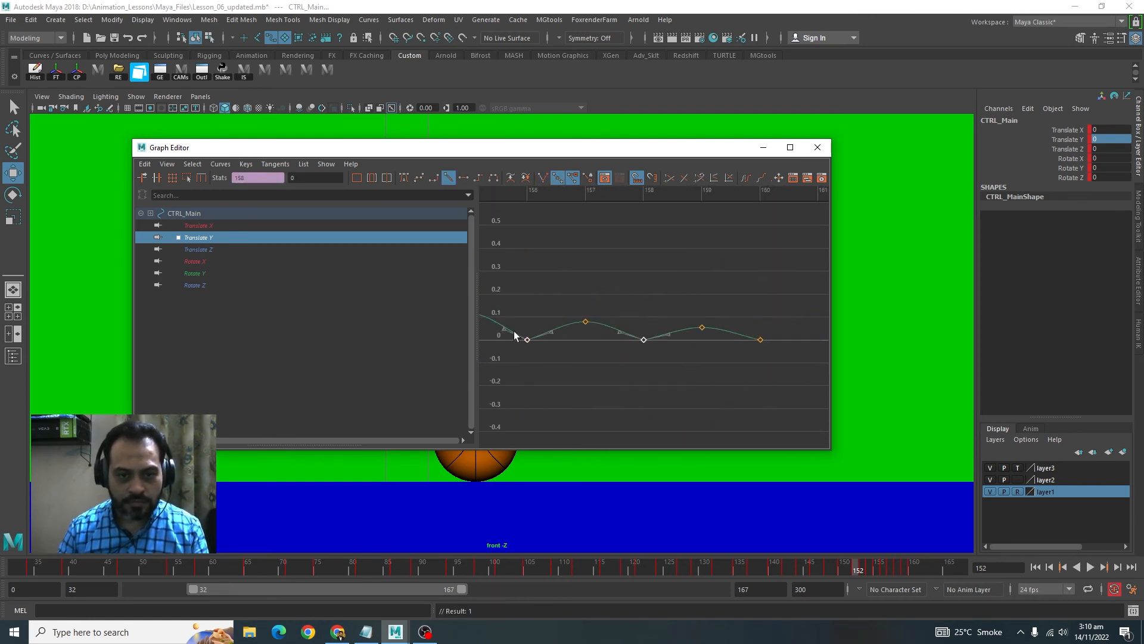
pyautogui.moveTo(550, 260); pyautogui.dragTo(559, 355)
pyautogui.moveTo(560, 358); pyautogui.dragTo(559, 354, button='middle')
pyautogui.keyDown('alt'); pyautogui.moveTo(571, 355); pyautogui.dragTo(661, 364, button='middle'); pyautogui.keyUp('alt')
pyautogui.moveTo(581, 357); pyautogui.dragTo(604, 321)
pyautogui.moveTo(604, 322); pyautogui.dragTo(604, 320, button='middle')
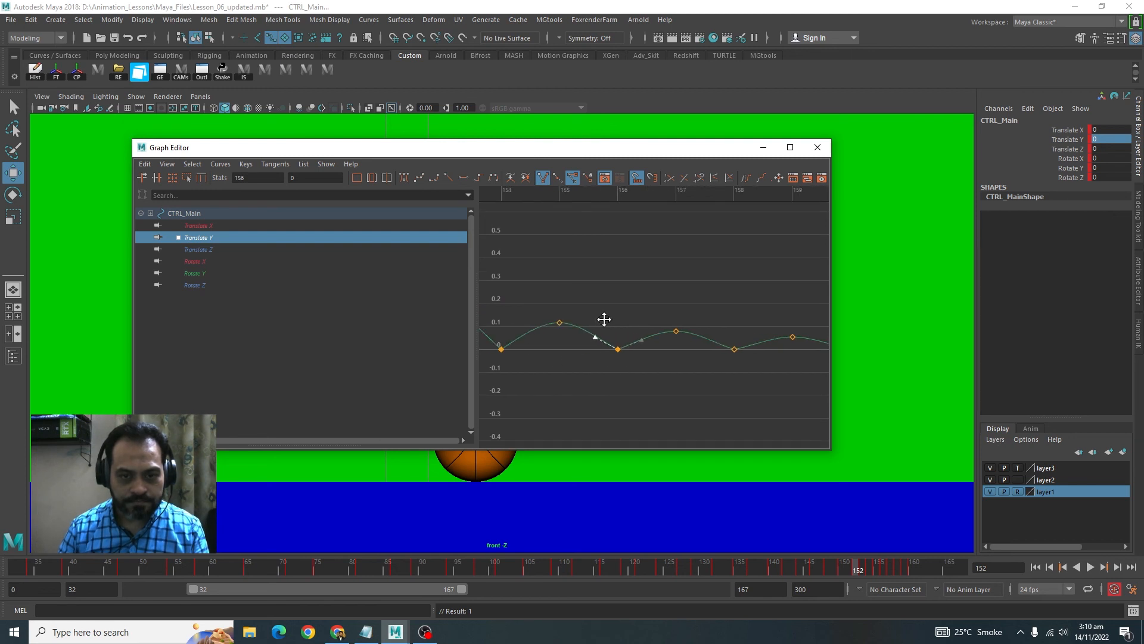
pyautogui.click(735, 348)
# Minimize the Graph Editor, extend the playback range to start at frame 0, and frame the ball's full drop height in the front view.
pyautogui.click(763, 147)
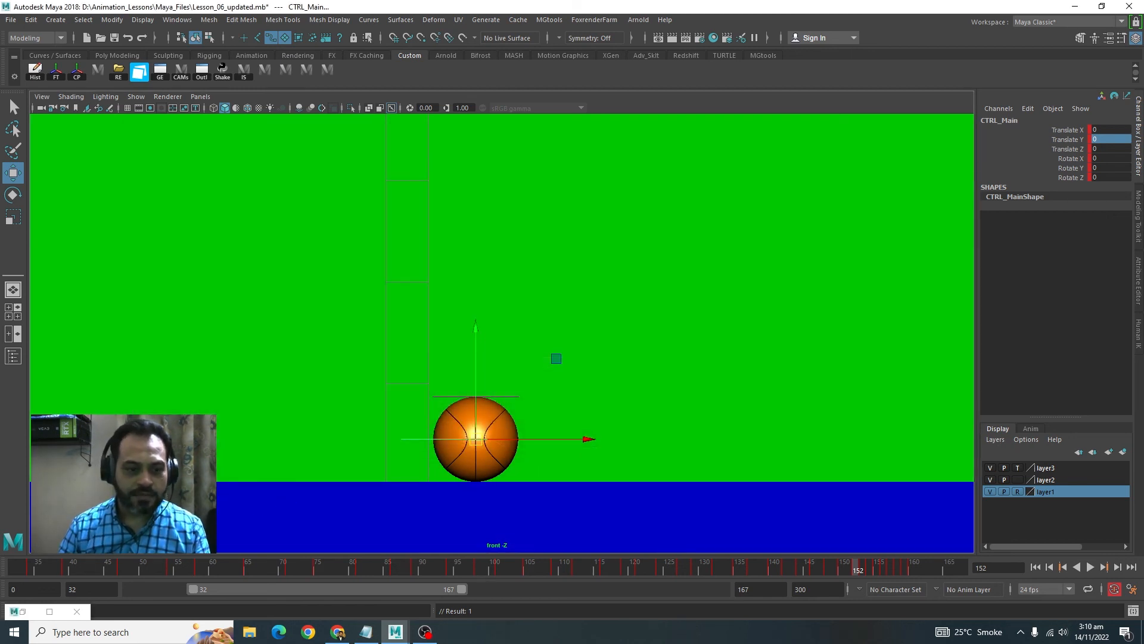
pyautogui.moveTo(192, 588); pyautogui.dragTo(131, 589)
pyautogui.click(13, 566)
pyautogui.scroll(-3, 584, 368)
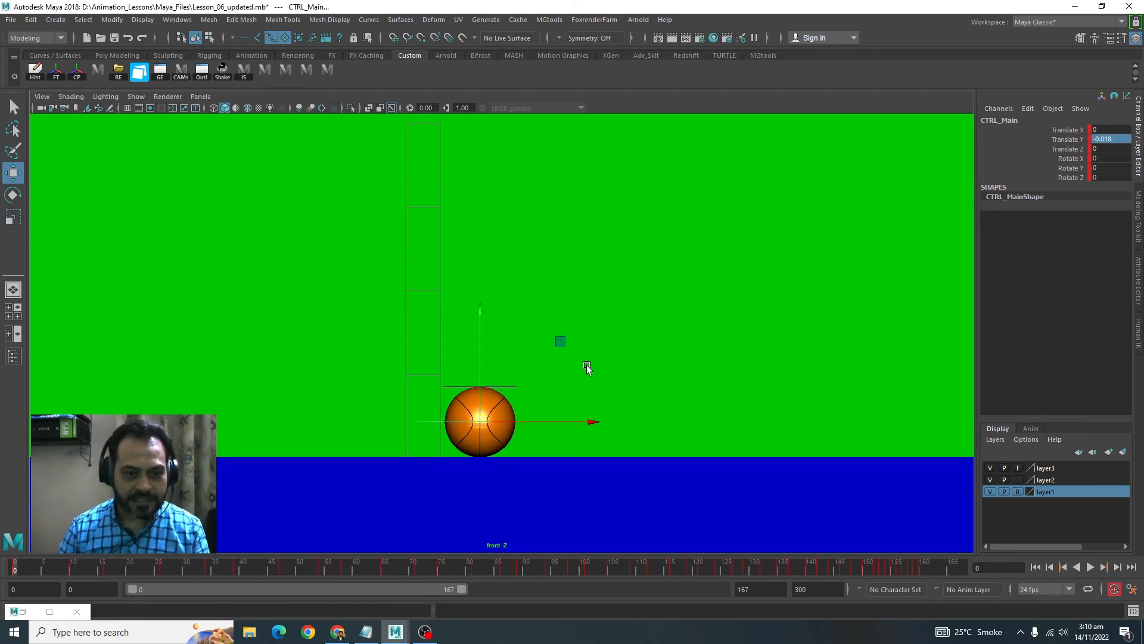
pyautogui.keyDown('alt'); pyautogui.moveTo(584, 367); pyautogui.dragTo(571, 453, button='middle'); pyautogui.keyUp('alt')
pyautogui.scroll(-5, 296, 273)
pyautogui.keyDown('alt'); pyautogui.moveTo(595, 357); pyautogui.dragTo(586, 406, button='middle'); pyautogui.keyUp('alt')
pyautogui.moveTo(63, 567); pyautogui.dragTo(2, 575)
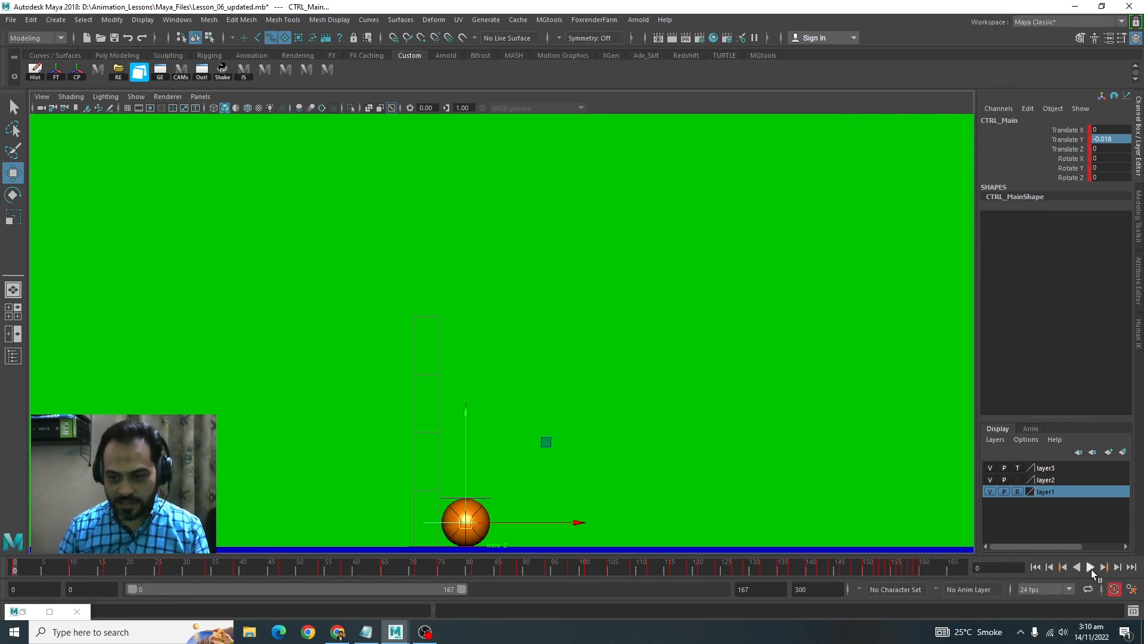
# Play the complete bounce animation twice to review it, and move to frame 10.
pyautogui.click(1091, 569)
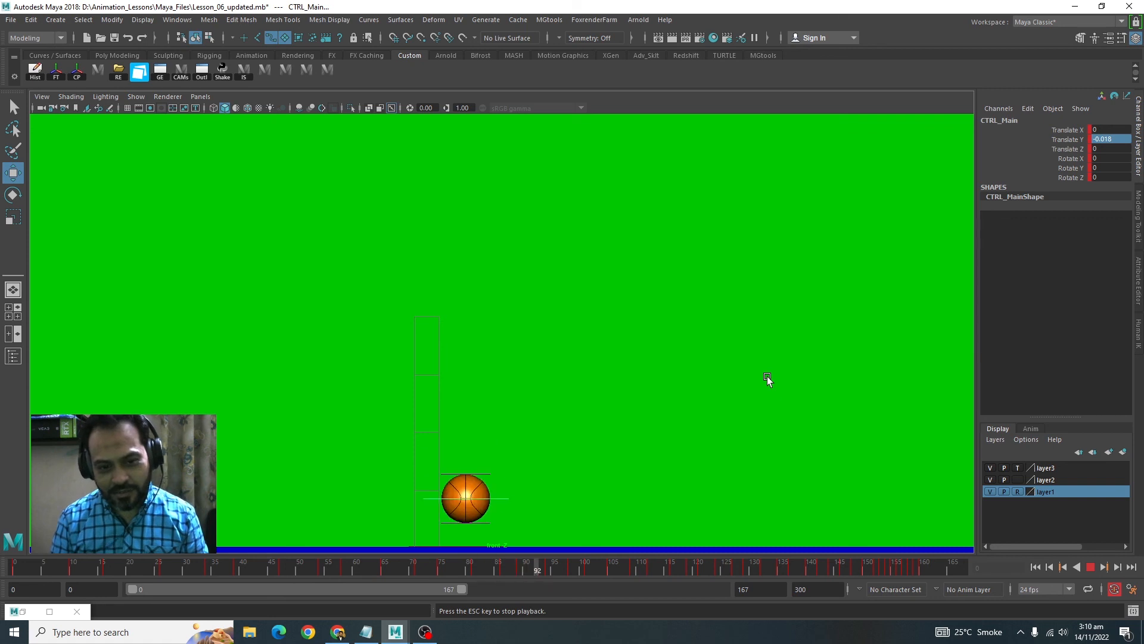
pyautogui.click(1091, 569)
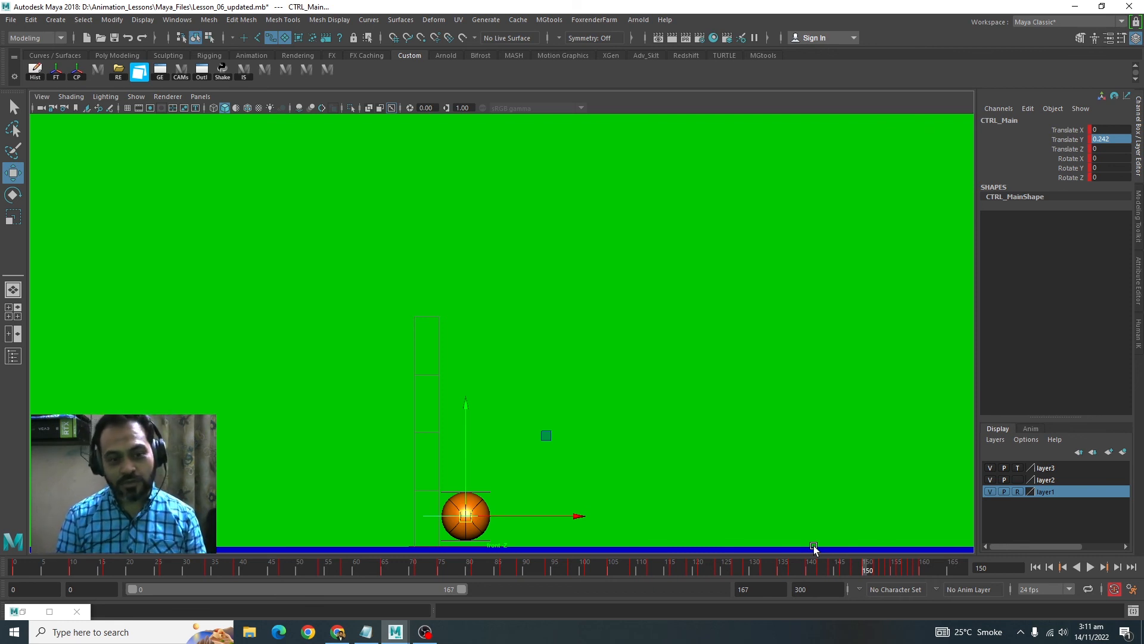
pyautogui.hotkey('alt', 'v')
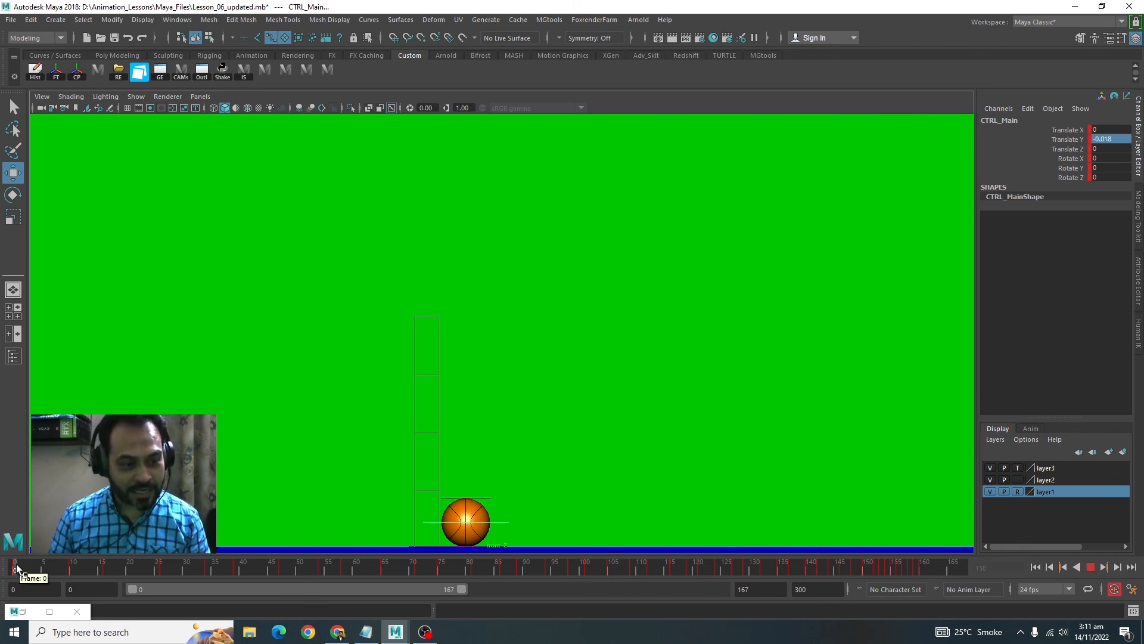
pyautogui.click(72, 574)
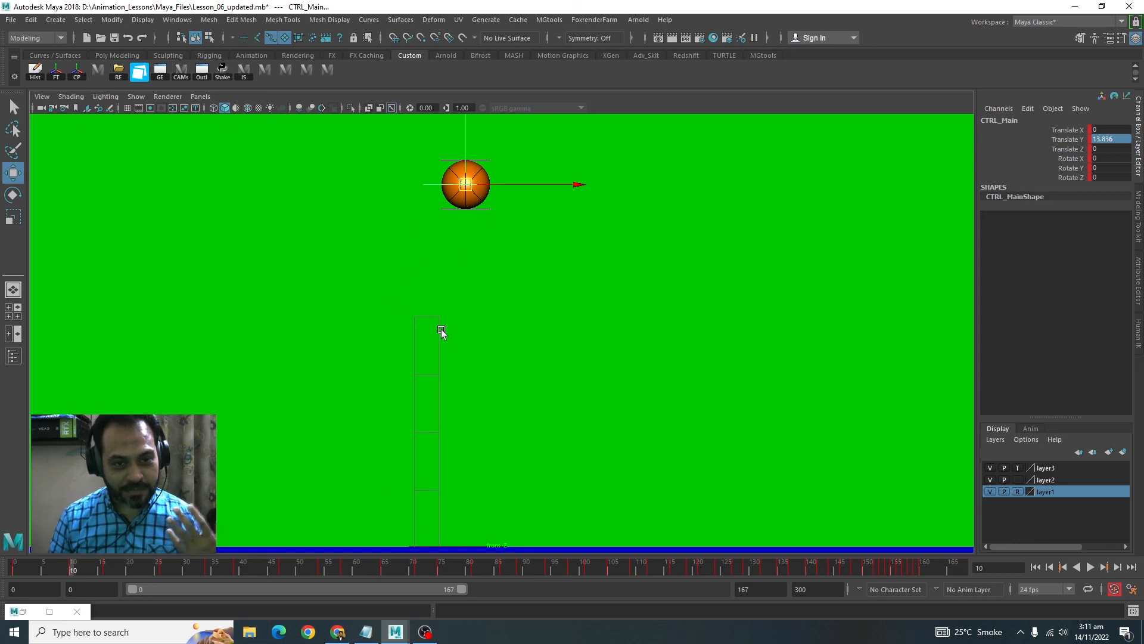